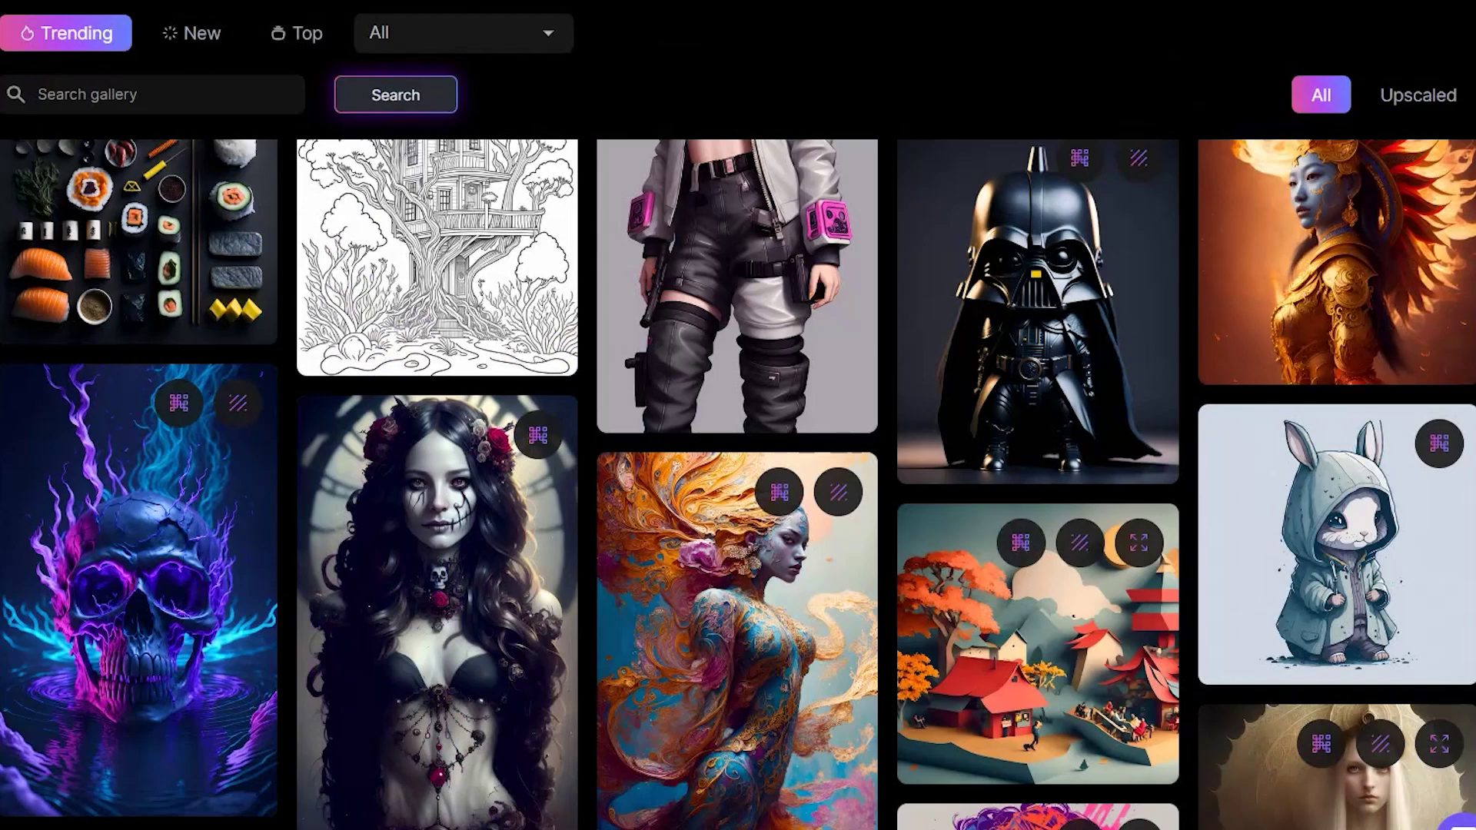
# - Browse the trending images in the Leonardo.Ai gallery for examples of generated artwork
pyautogui.scroll(-3, 738, 484)
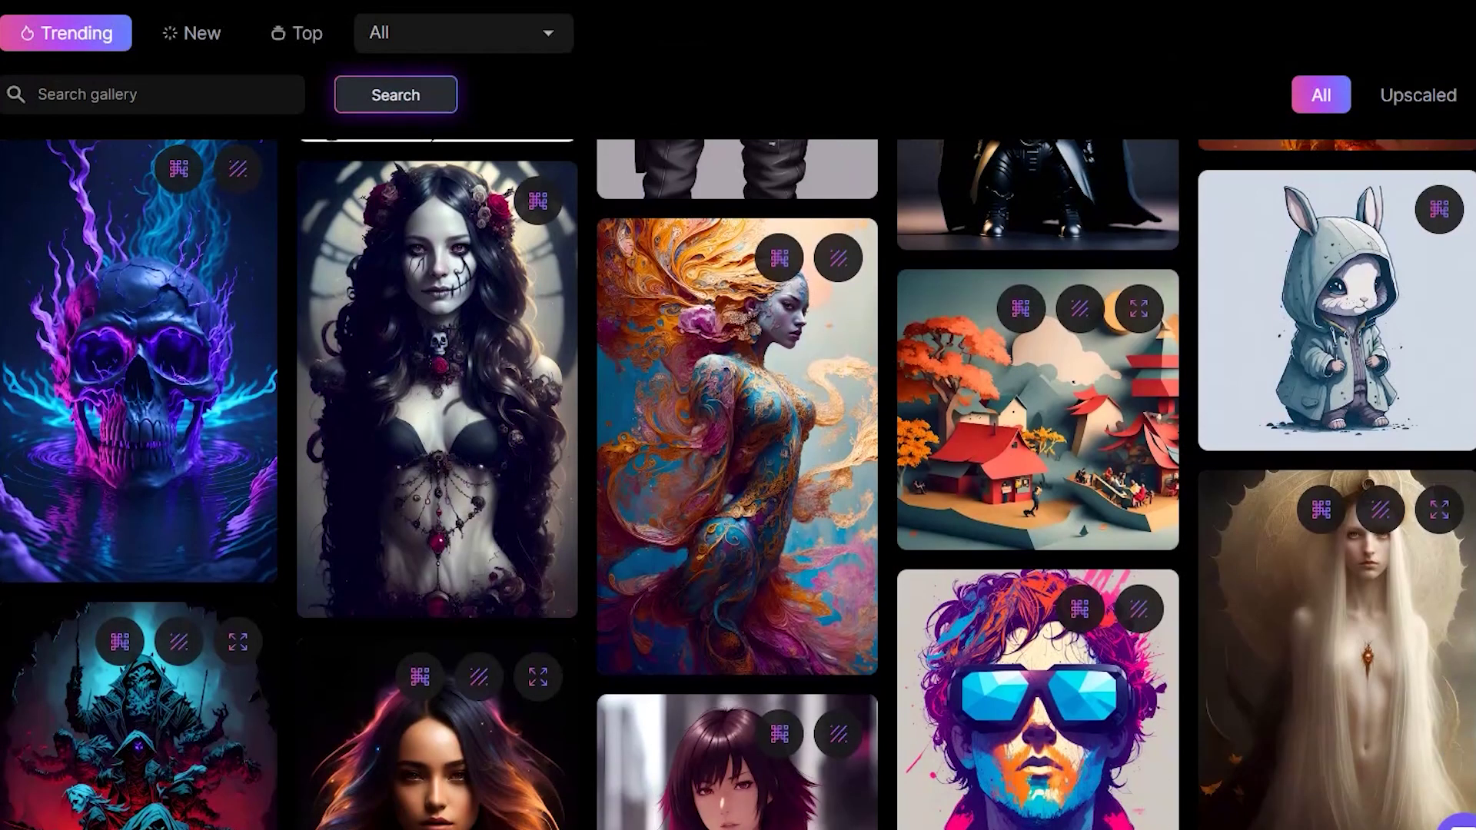
pyautogui.scroll(-10, 738, 484)
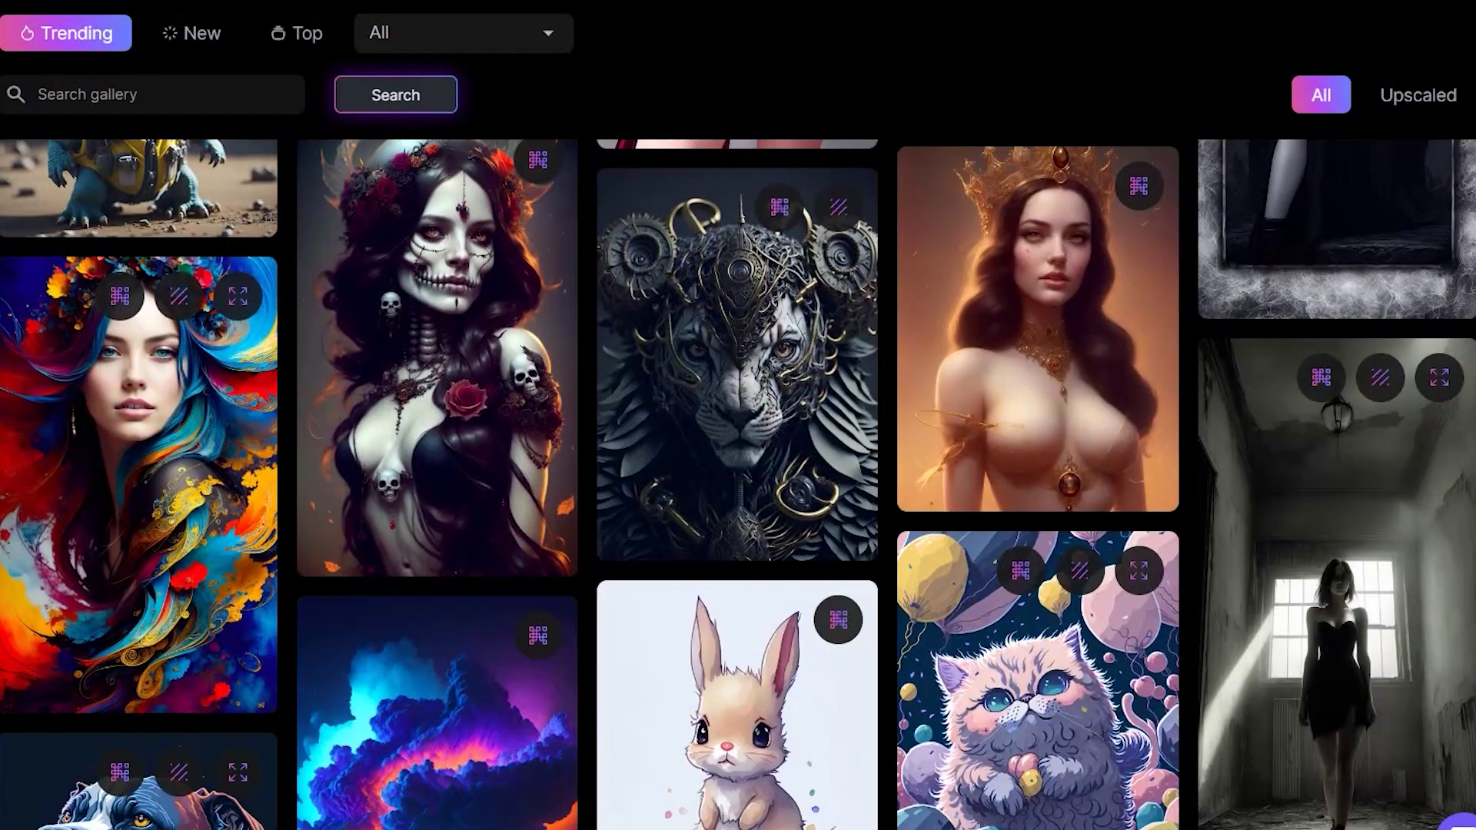
pyautogui.scroll(-7, 738, 485)
pyautogui.scroll(-8, 738, 484)
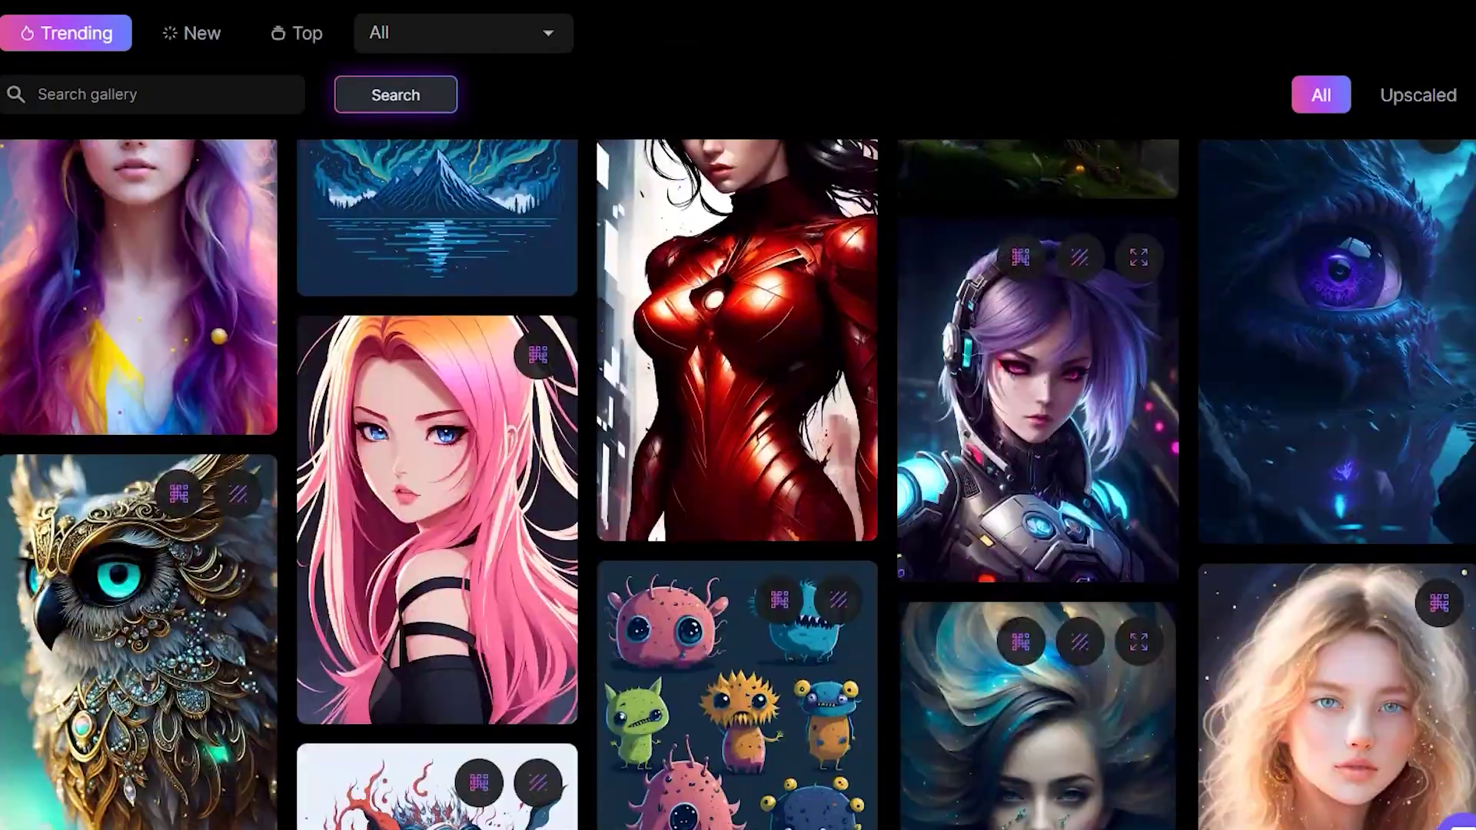
pyautogui.scroll(-8, 738, 484)
pyautogui.scroll(-12, 738, 484)
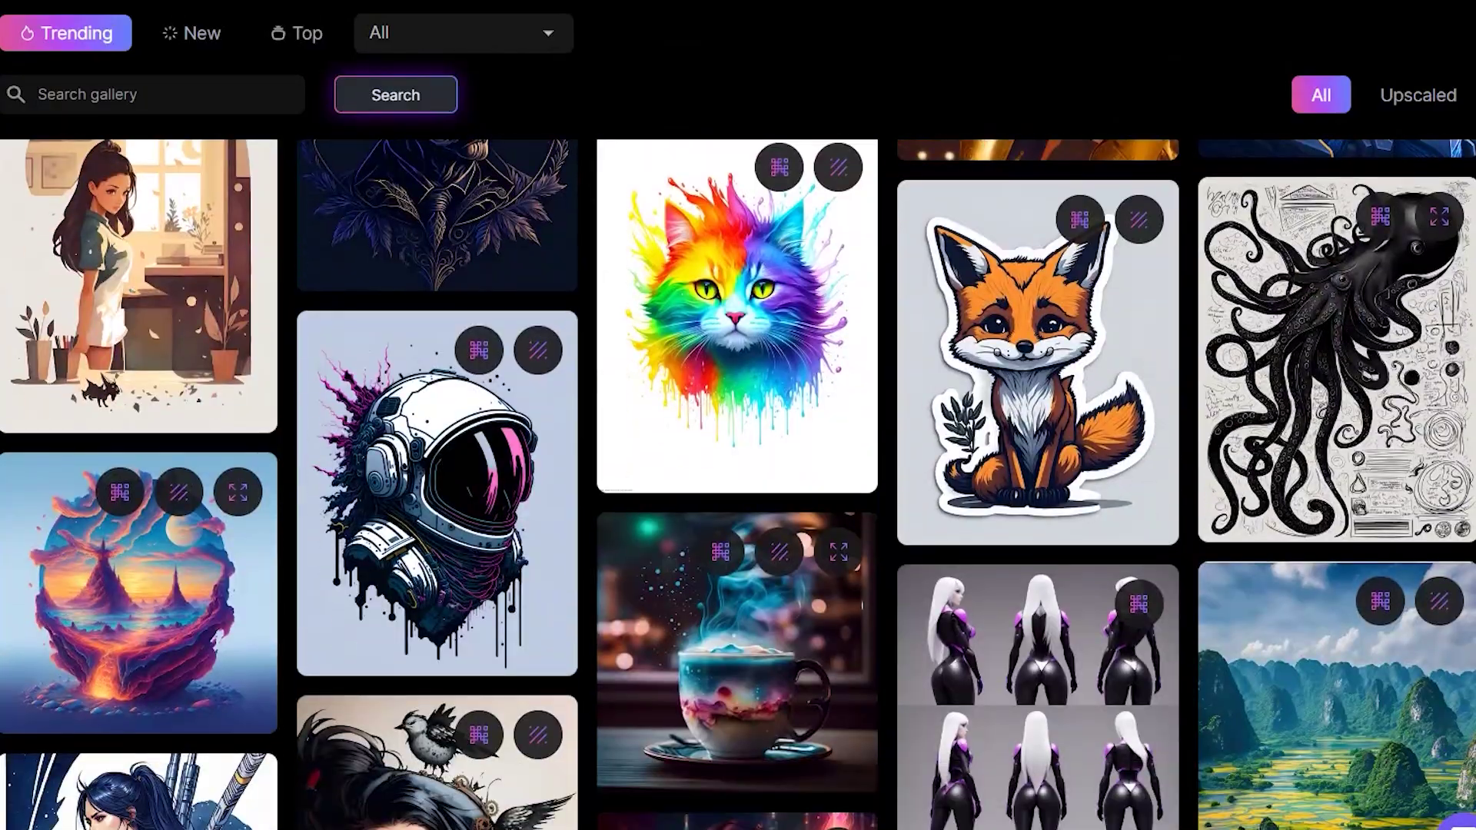
pyautogui.scroll(-6, 738, 484)
pyautogui.scroll(-15, 739, 485)
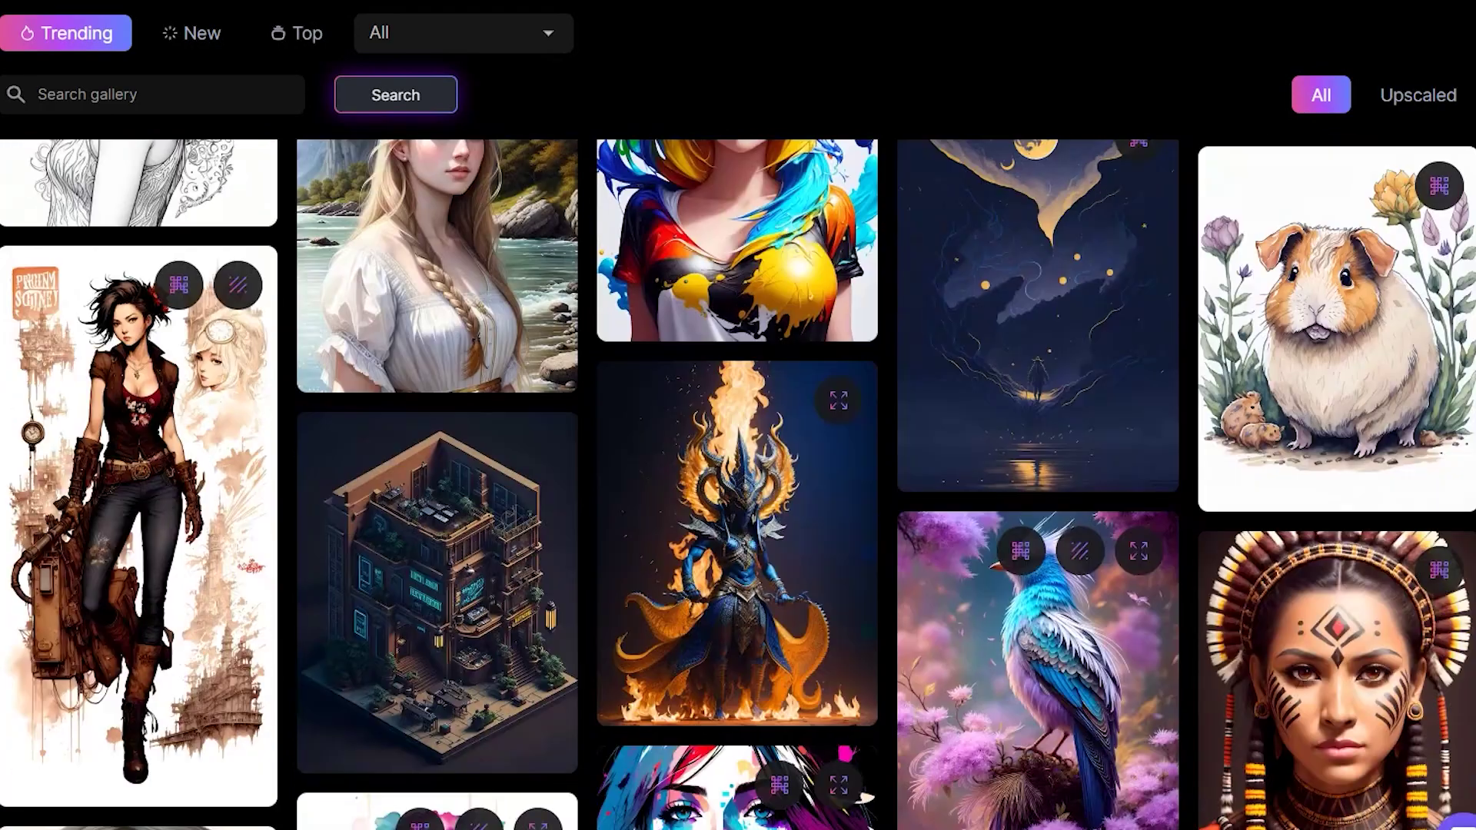
pyautogui.scroll(-2, 739, 484)
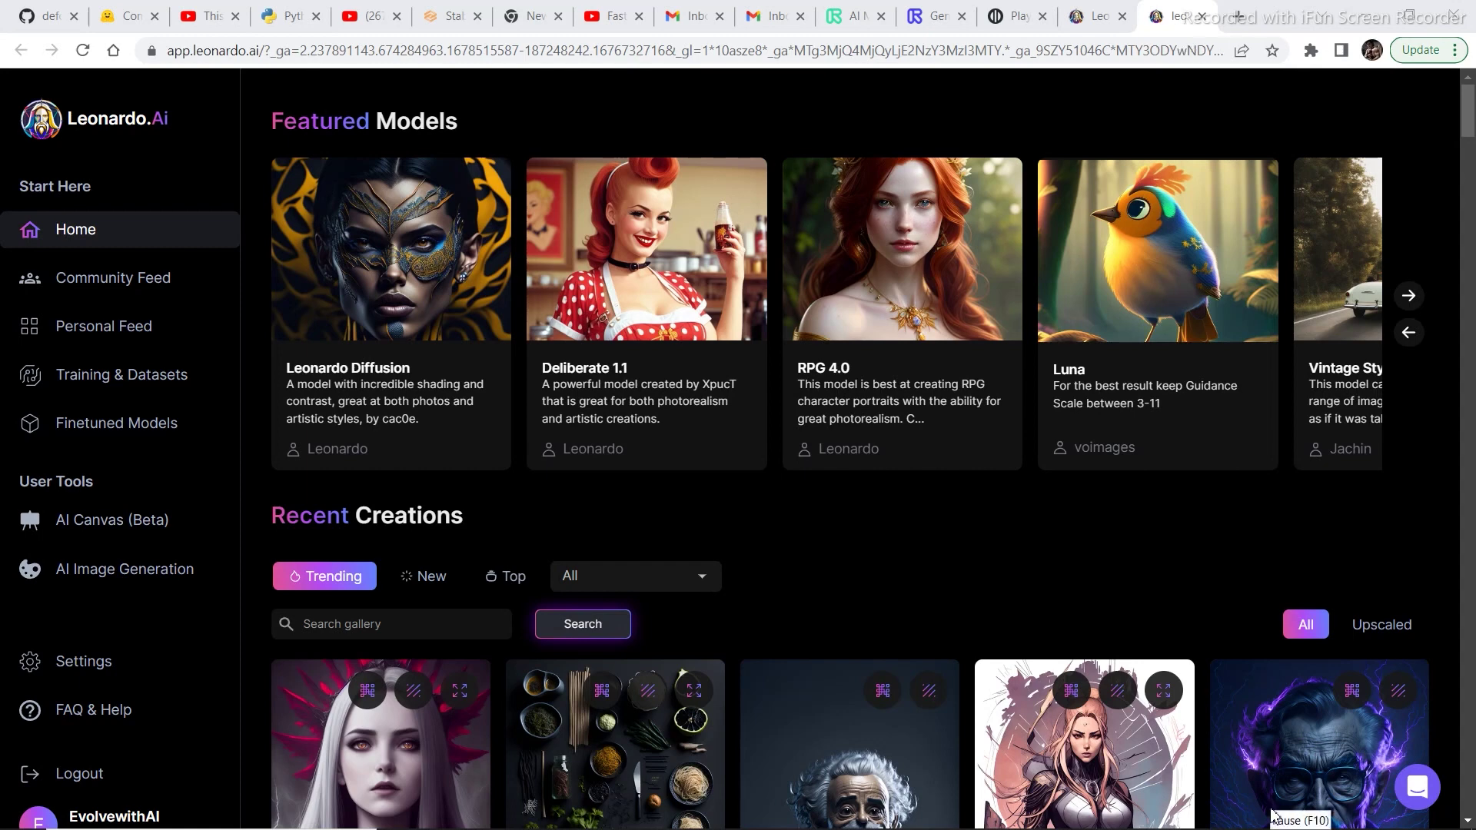
# - Switch to the Leonardo.Ai landing page and sign up for early access with the account e-mail address
pyautogui.click(1098, 15)
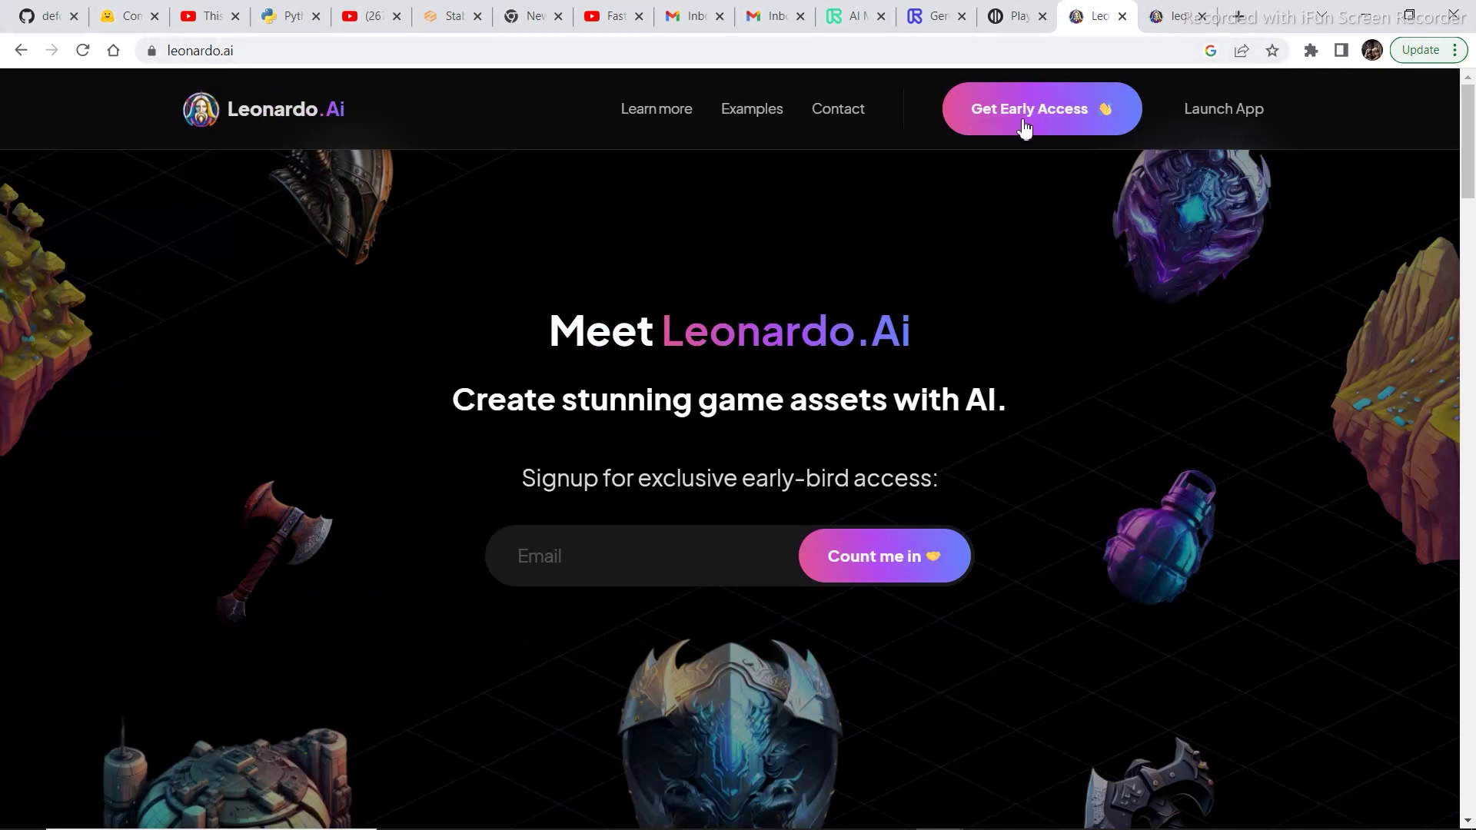
pyautogui.click(1074, 119)
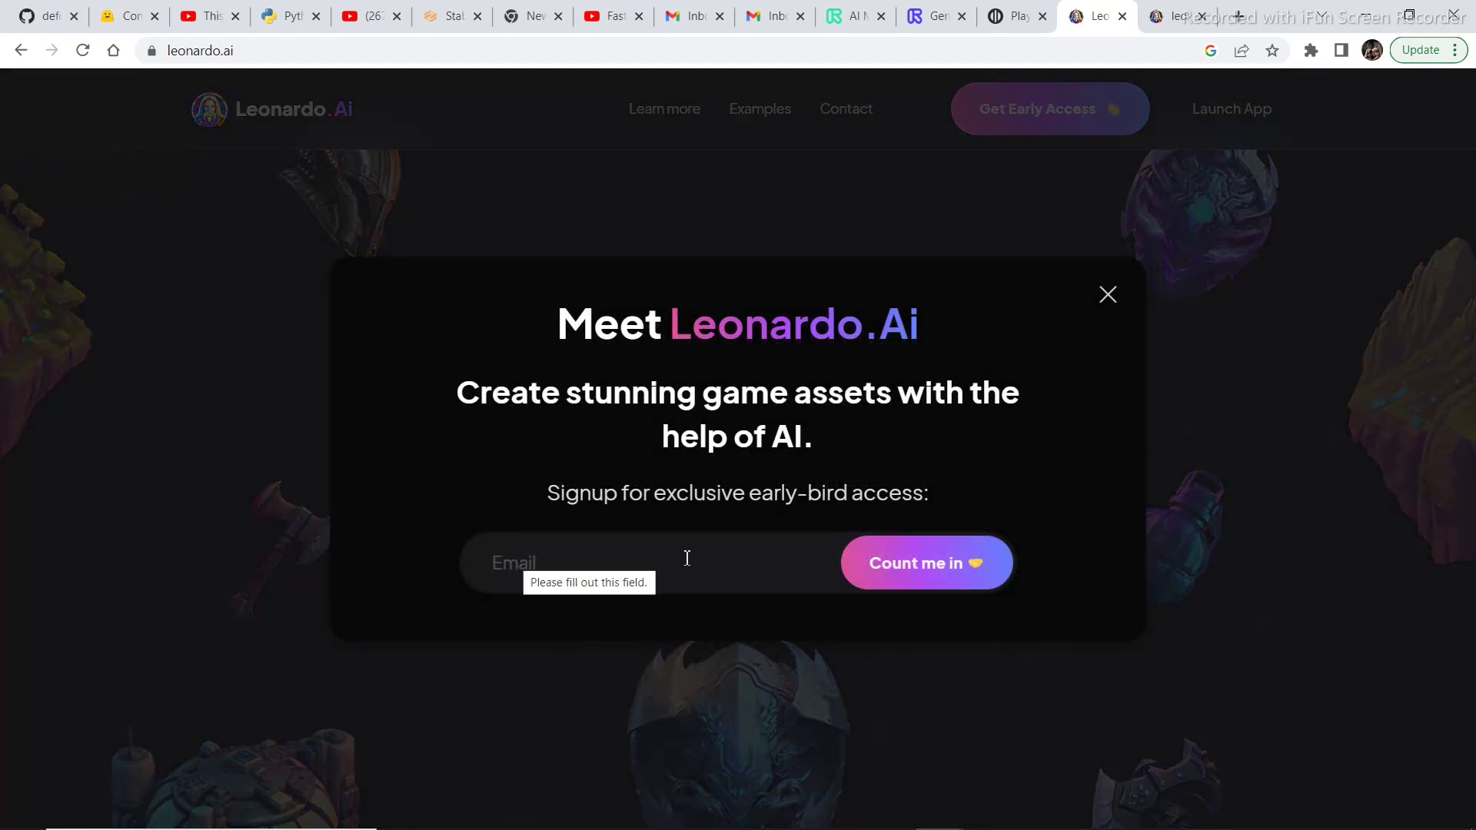
pyautogui.click(600, 561)
pyautogui.click(643, 644)
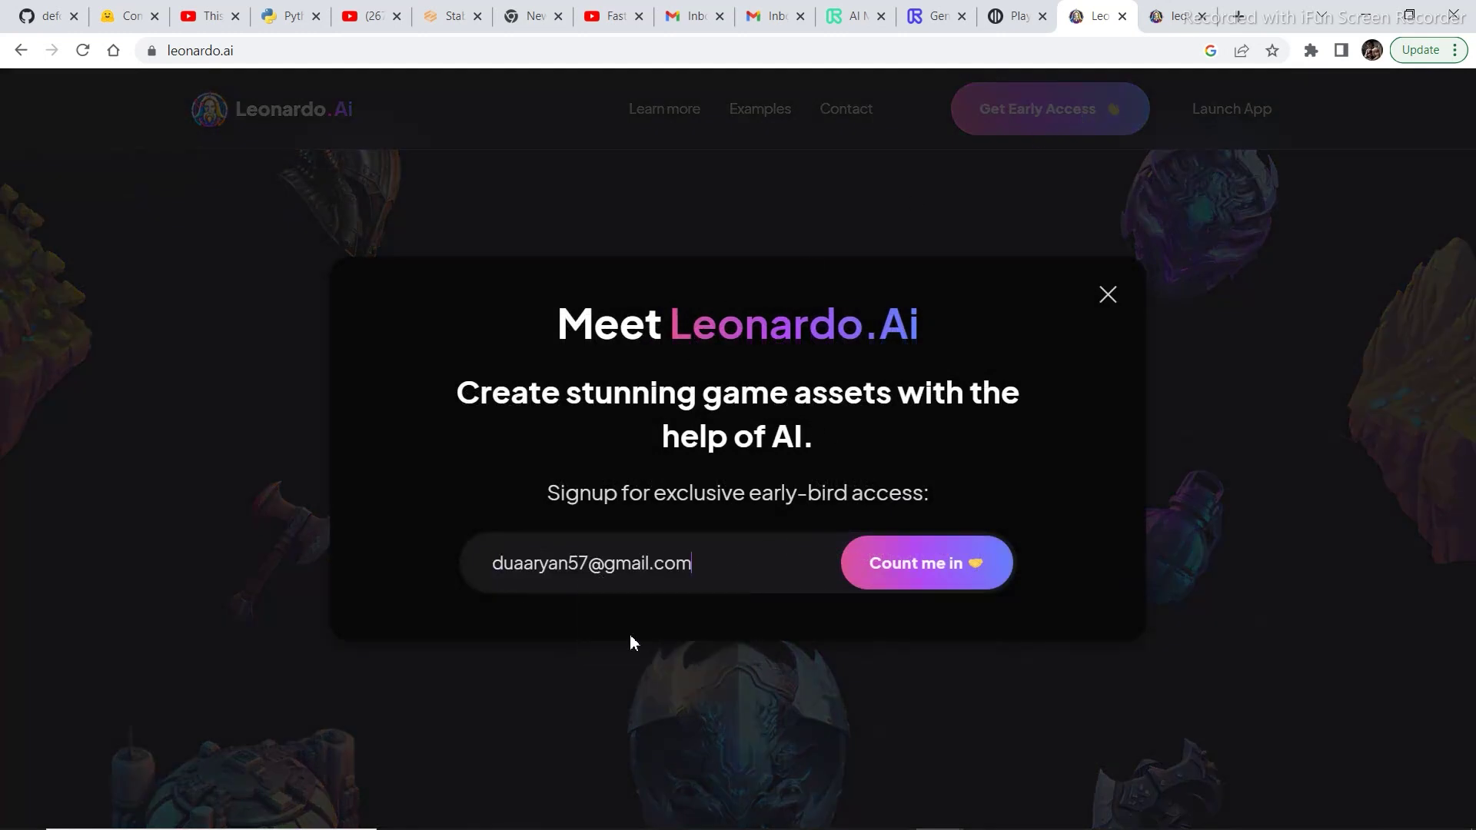
pyautogui.click(944, 574)
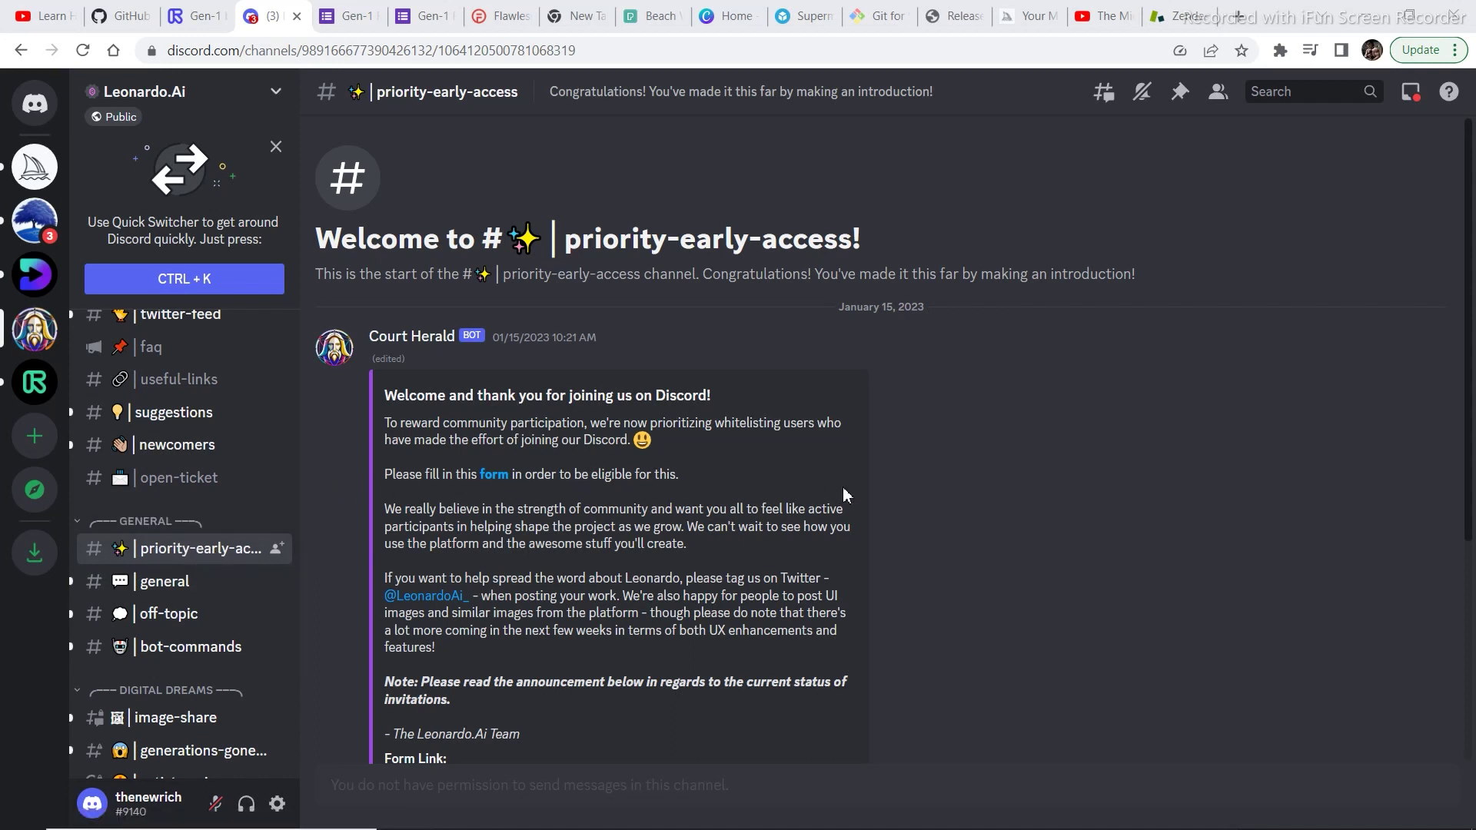
# - Open the priority whitelist form linked in the Discord priority-early-access channel and review its questions
pyautogui.moveTo(1472, 266); pyautogui.dragTo(1469, 360)
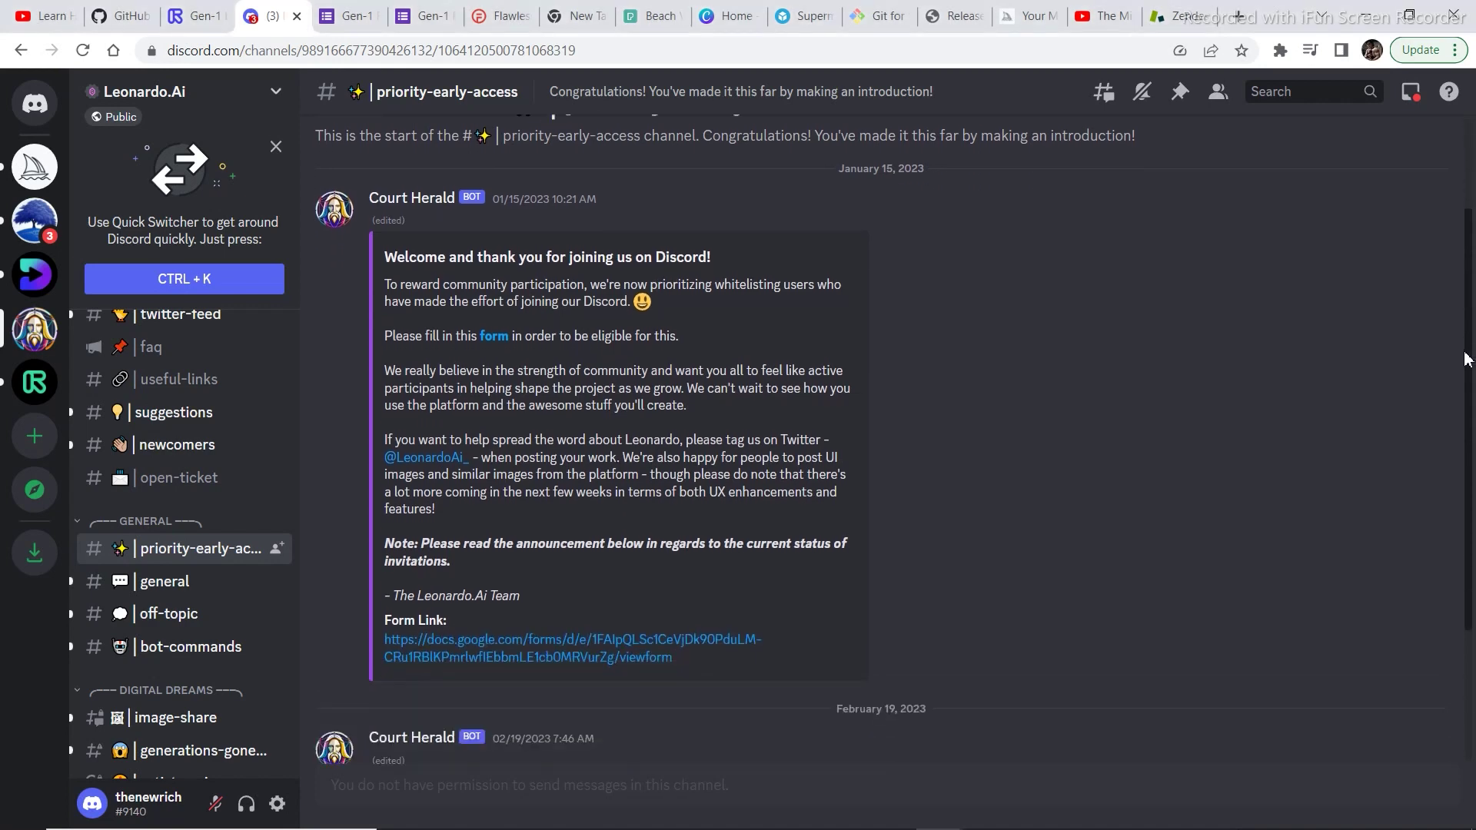
pyautogui.click(512, 653)
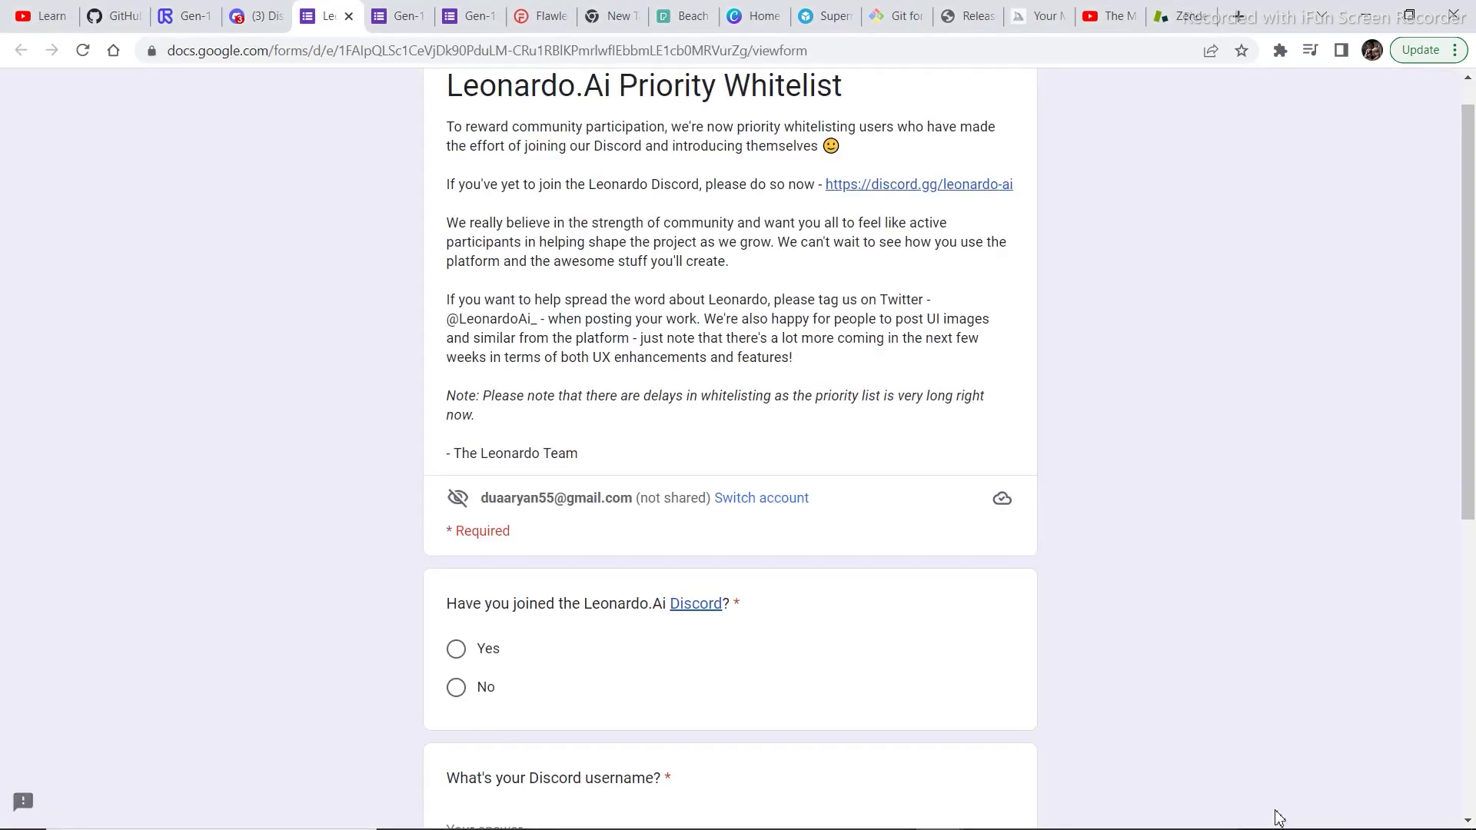
pyautogui.moveTo(1472, 298); pyautogui.dragTo(1473, 567)
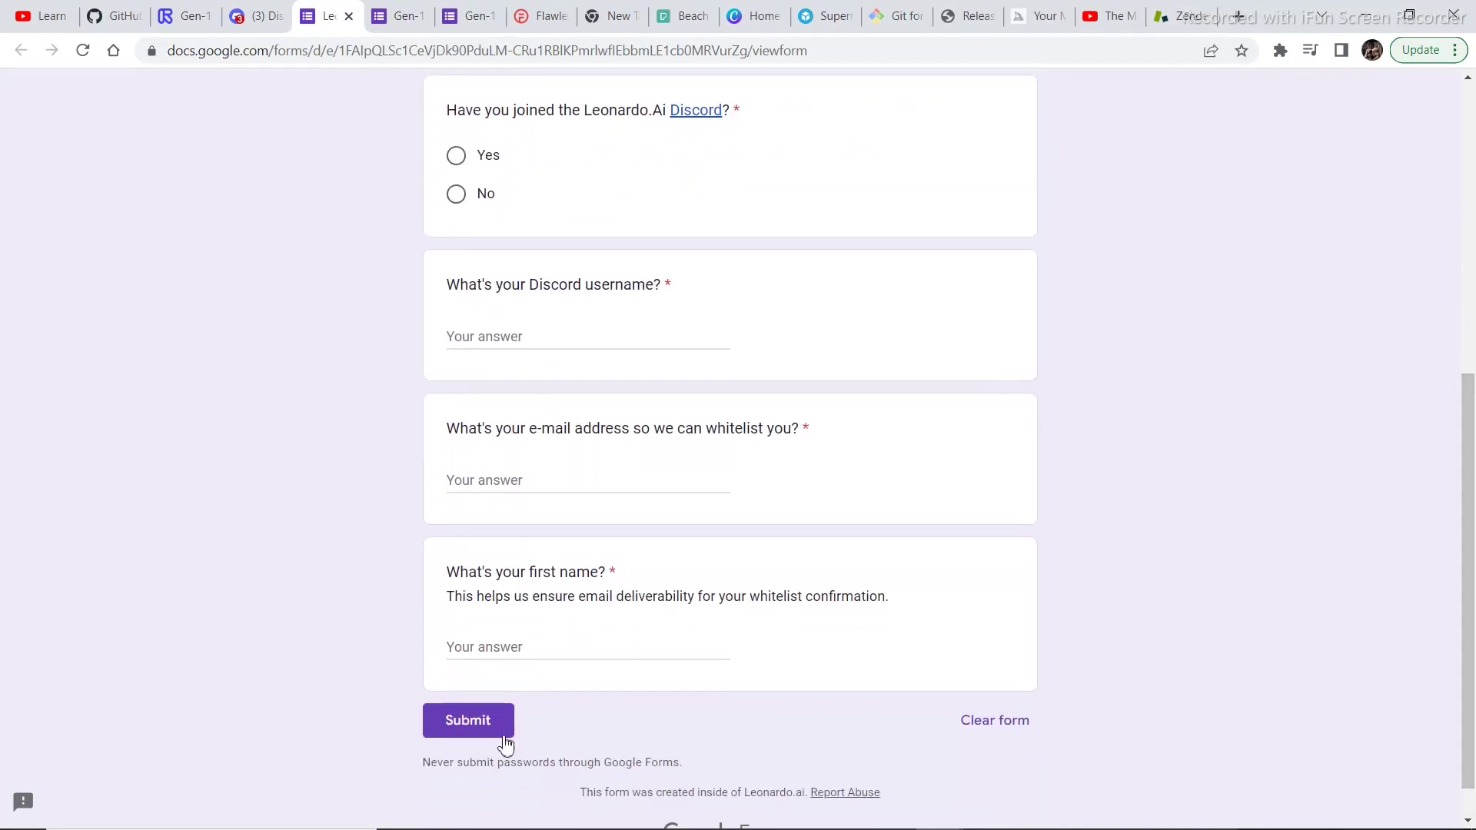
pyautogui.moveTo(1473, 490); pyautogui.dragTo(1474, 182)
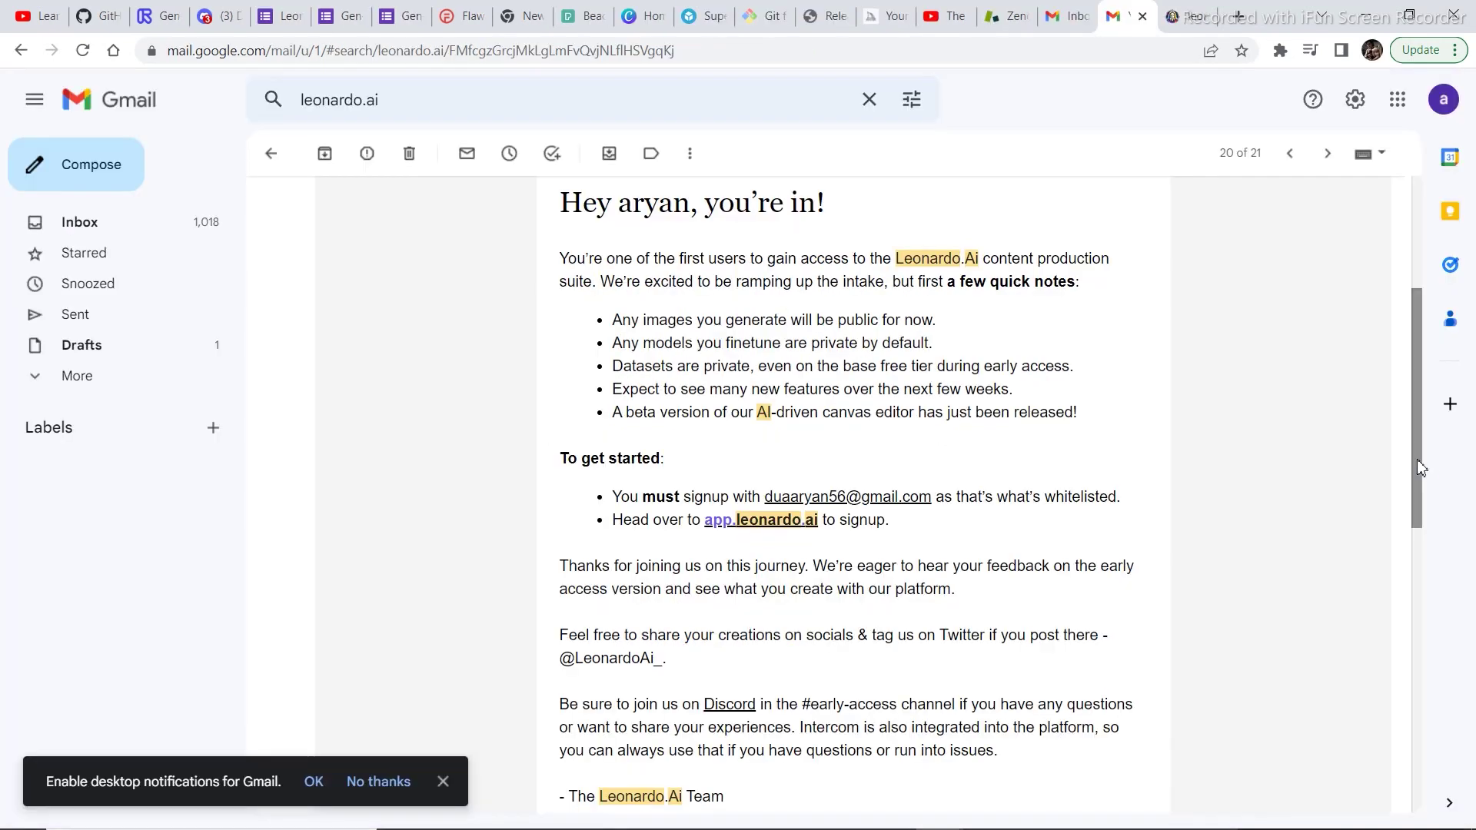
# - Read the getting-started notes in the access e-mail in Gmail, and browse the Leonardo.Ai app's home page
pyautogui.moveTo(1418, 467)
pyautogui.mouseDown()
pyautogui.moveTo(1427, 383)
pyautogui.moveTo(1416, 482)
pyautogui.mouseUp()
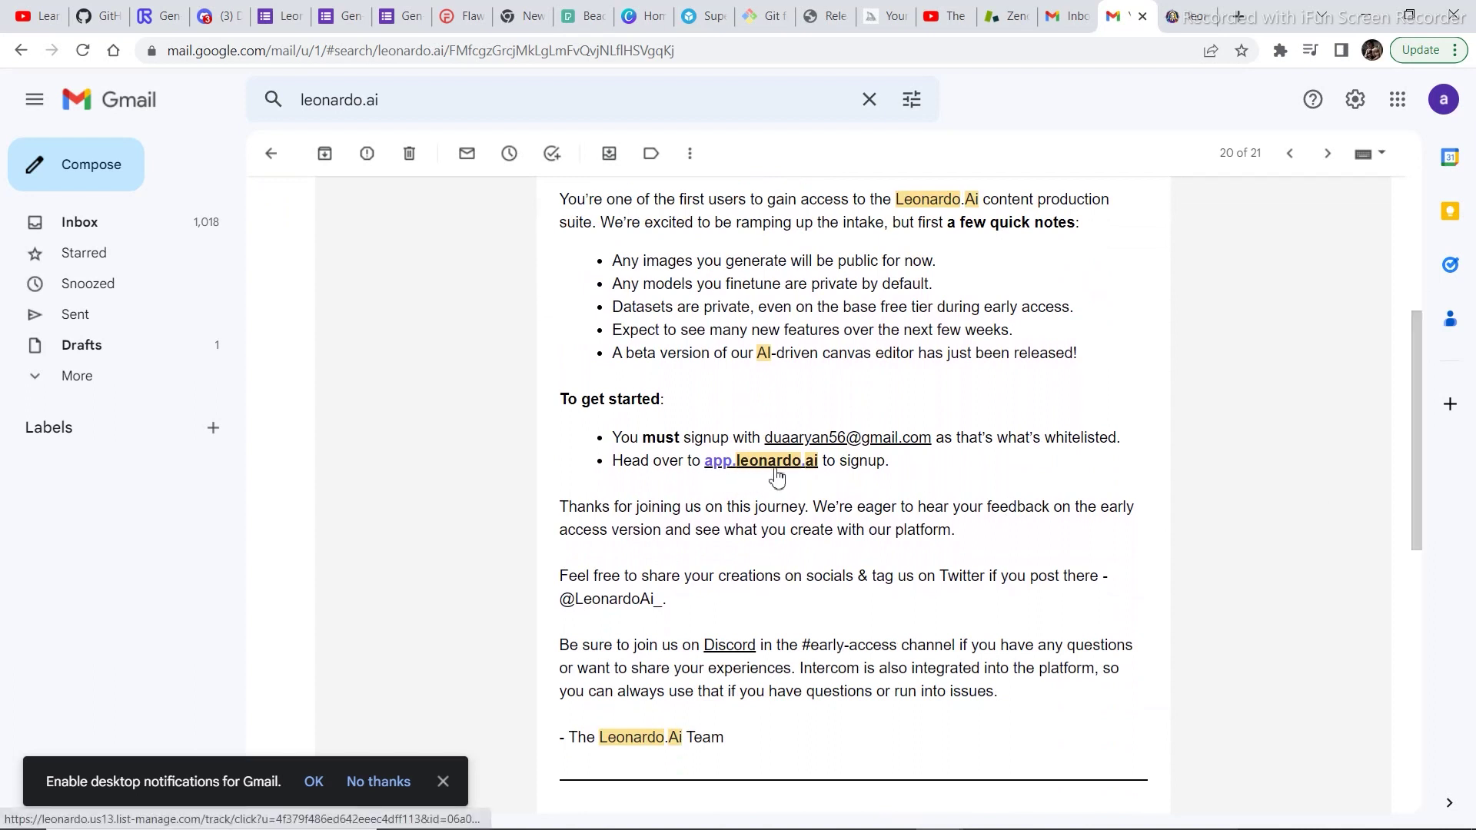
pyautogui.hotkey('ctrl', 'Tab')
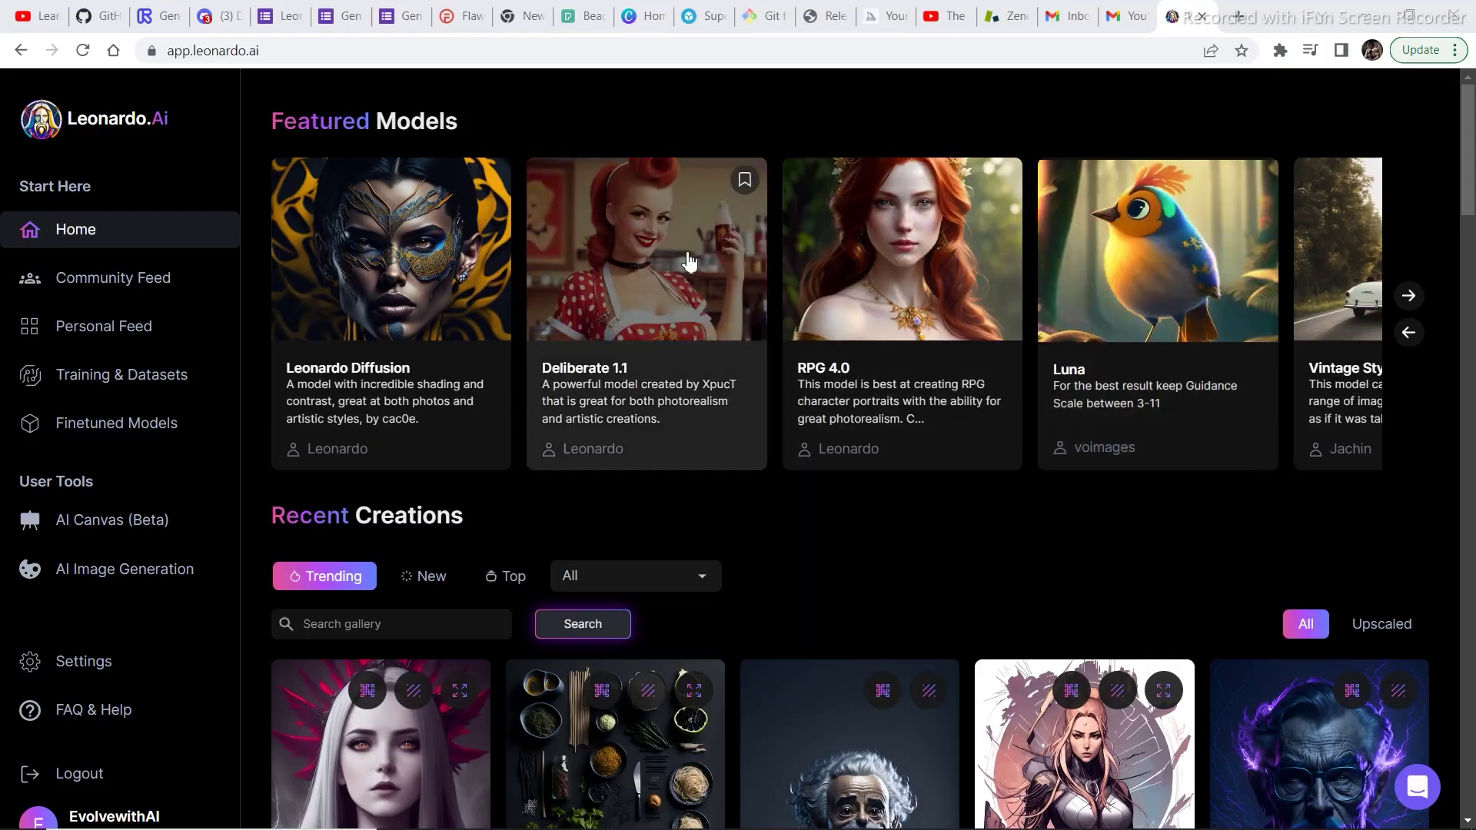
pyautogui.moveTo(1471, 173); pyautogui.dragTo(1472, 196)
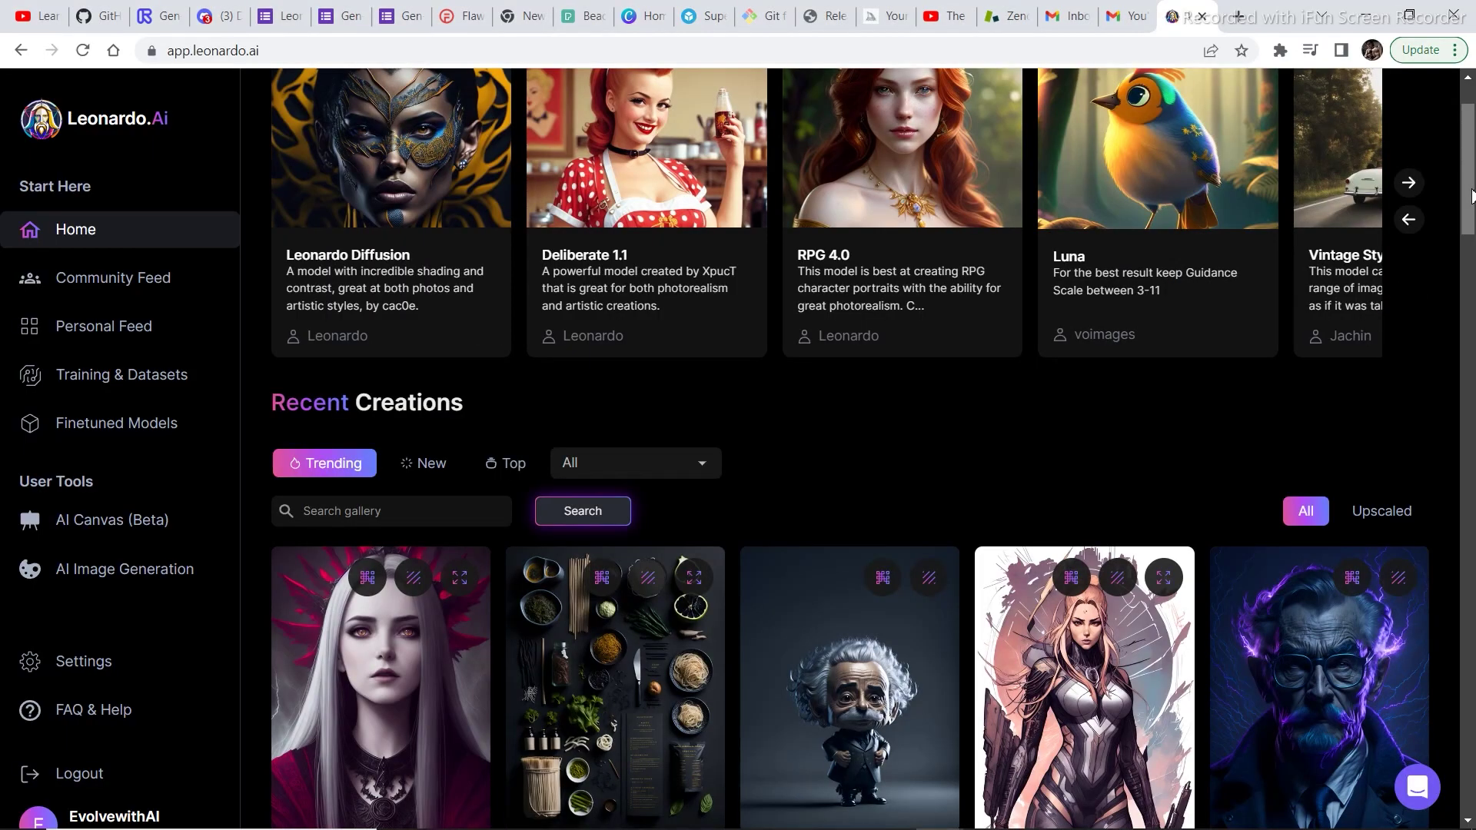
pyautogui.moveTo(1472, 196); pyautogui.dragTo(1471, 539)
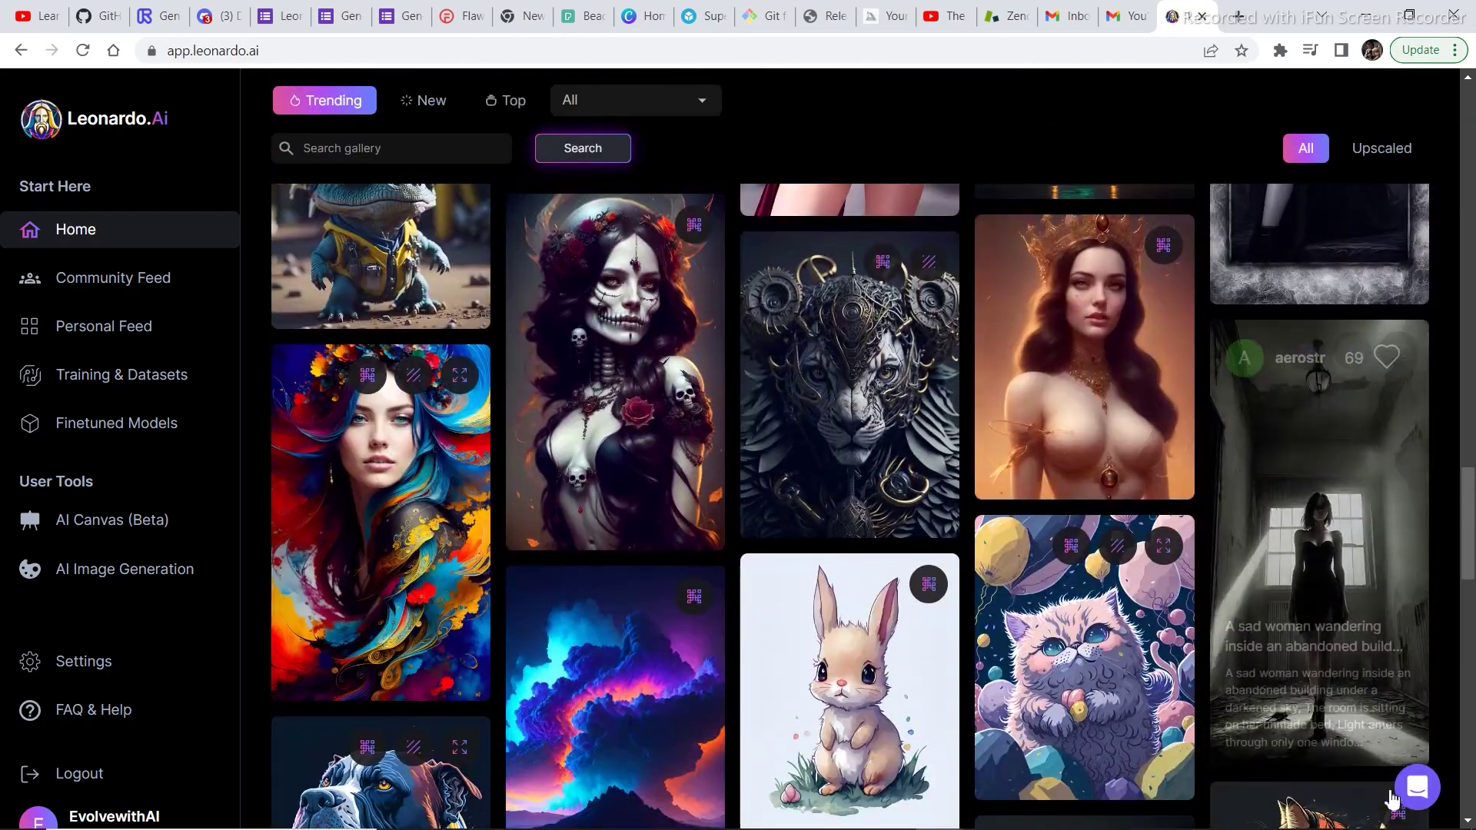
# - Look through the app's Community Feed, Personal Feed and Training & Datasets pages
pyautogui.click(99, 279)
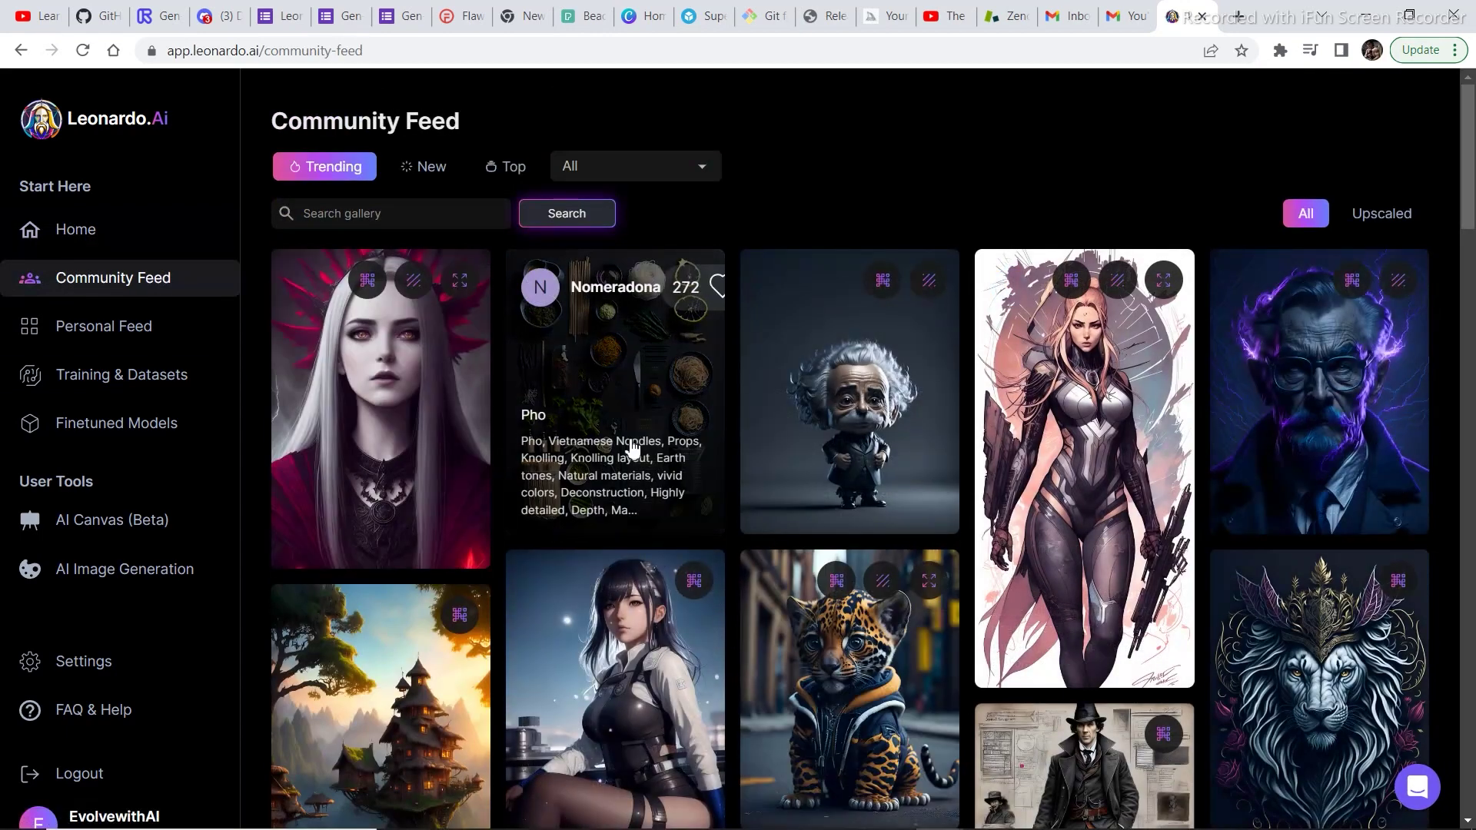
pyautogui.click(121, 326)
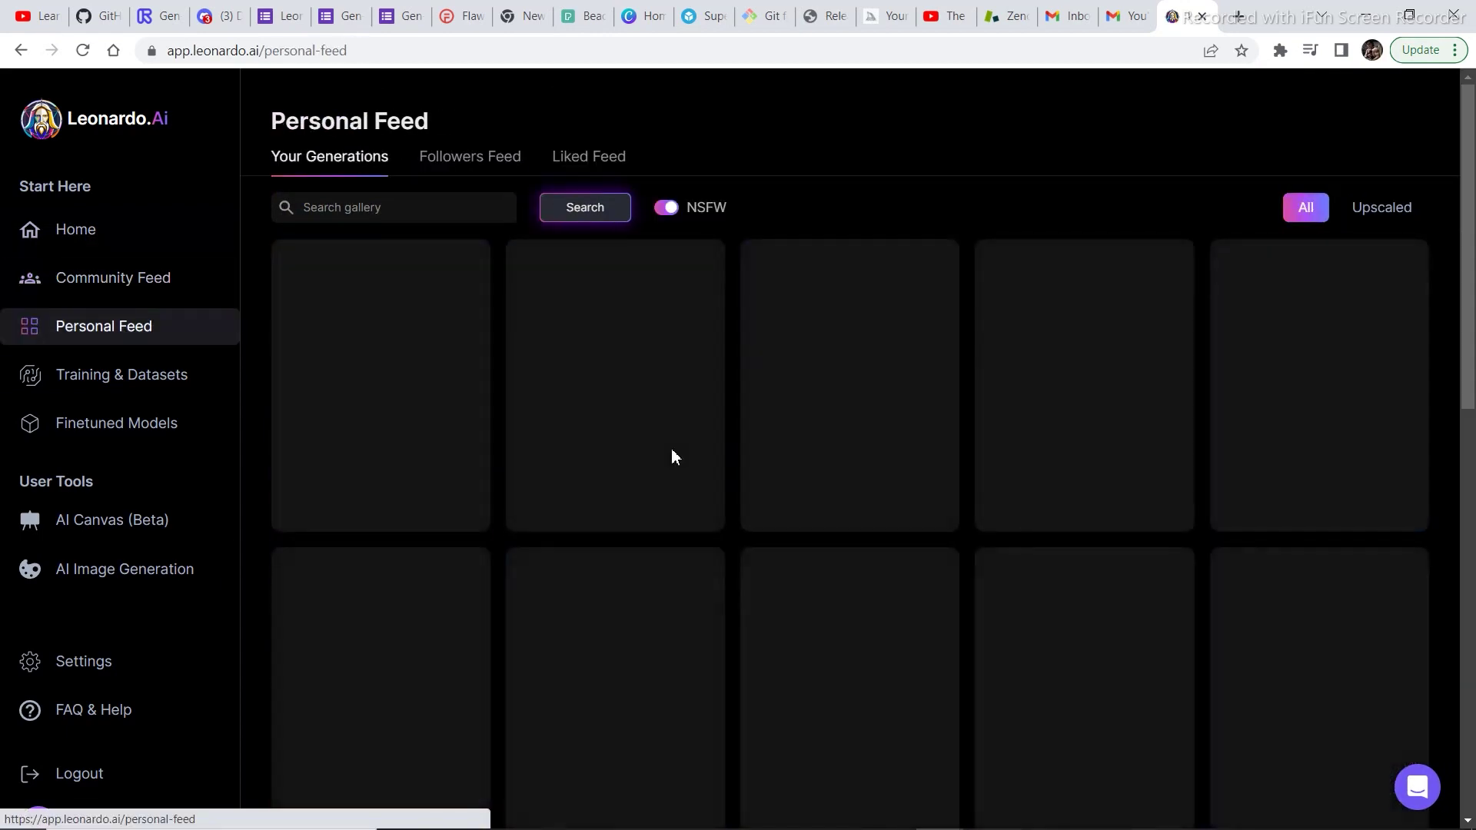
pyautogui.scroll(-10, 1468, 193)
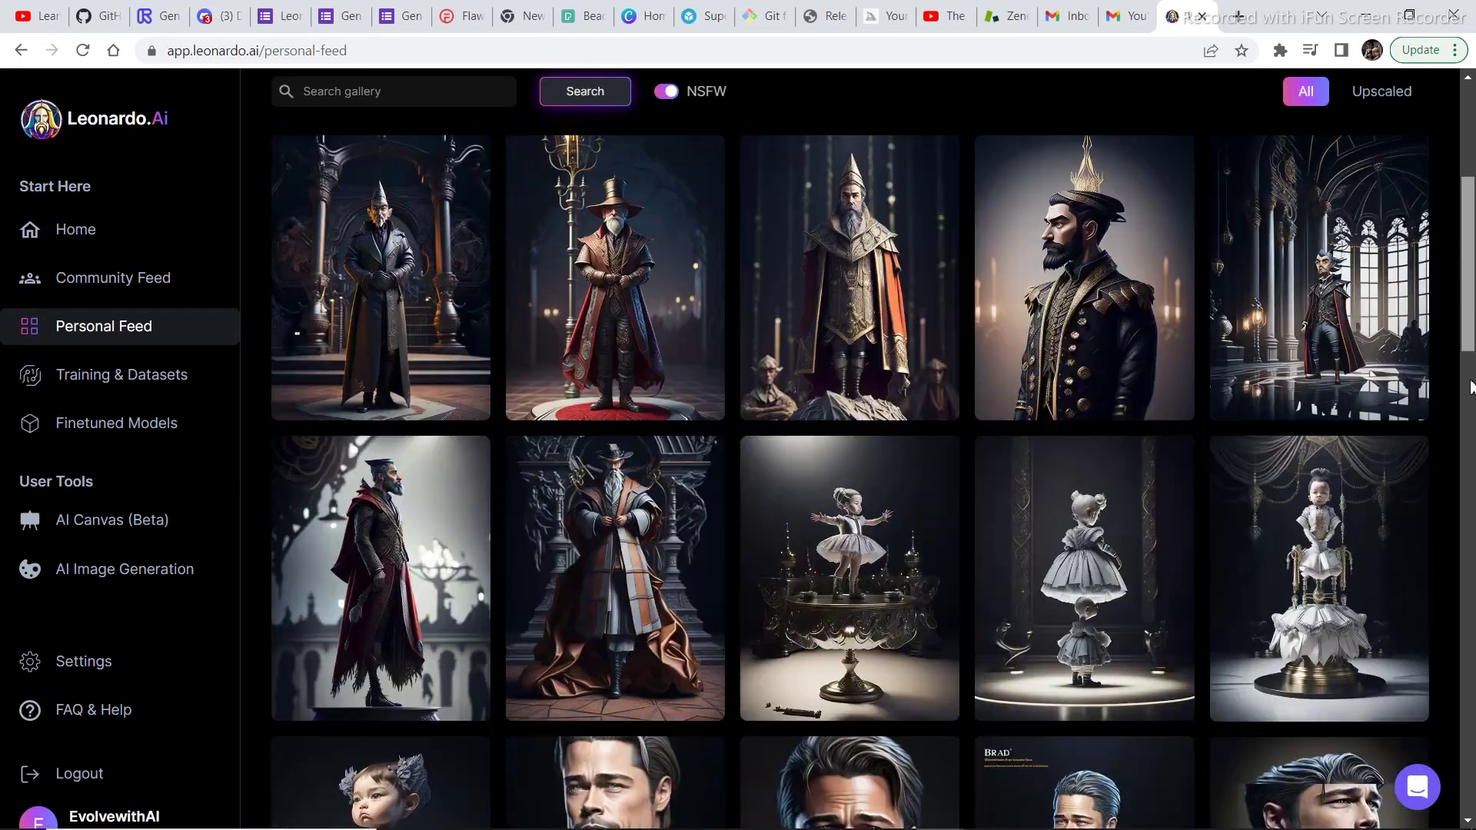
pyautogui.scroll(-3, 850, 446)
pyautogui.scroll(15, 849, 446)
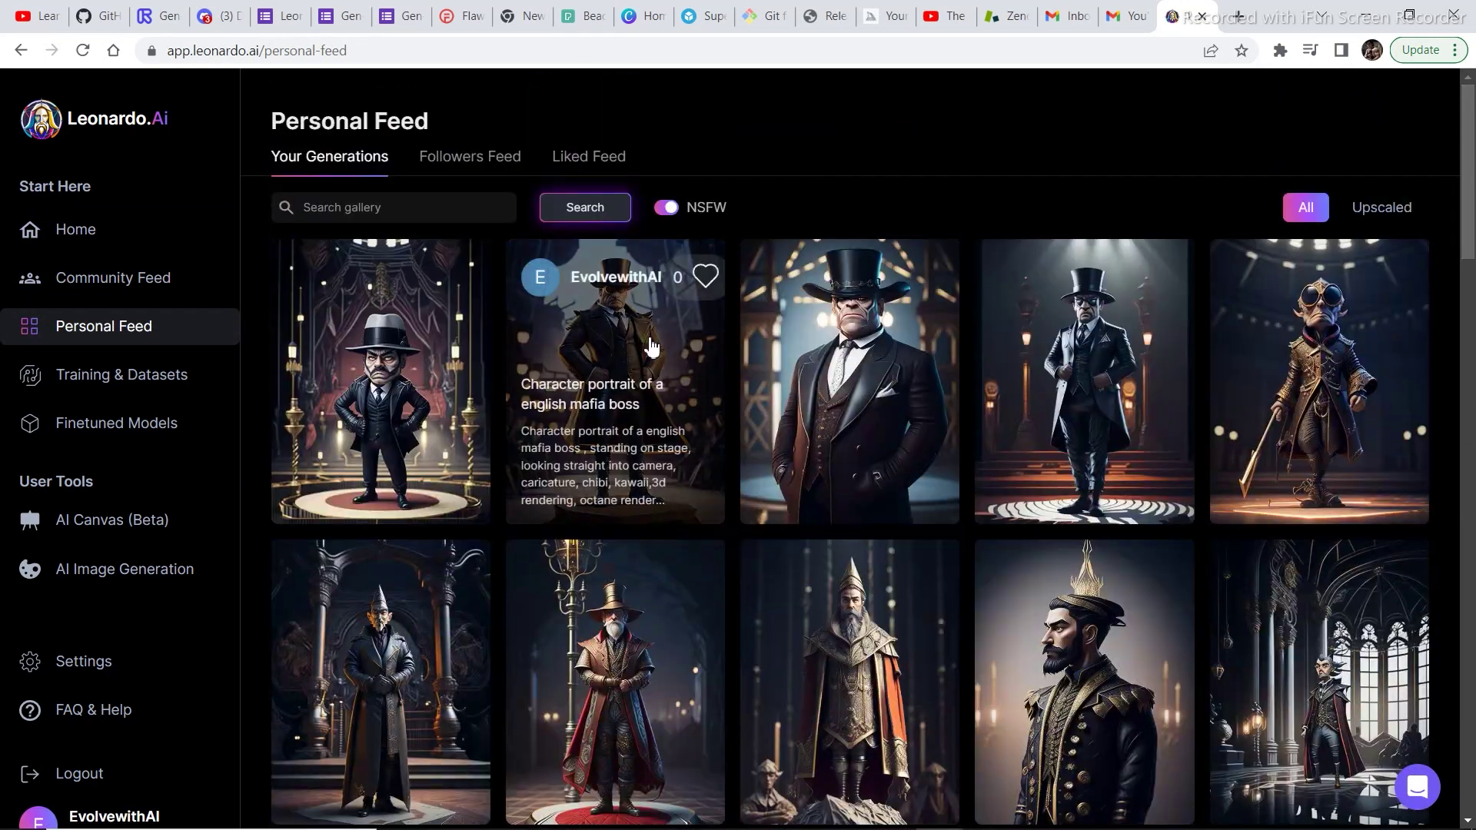
pyautogui.click(107, 382)
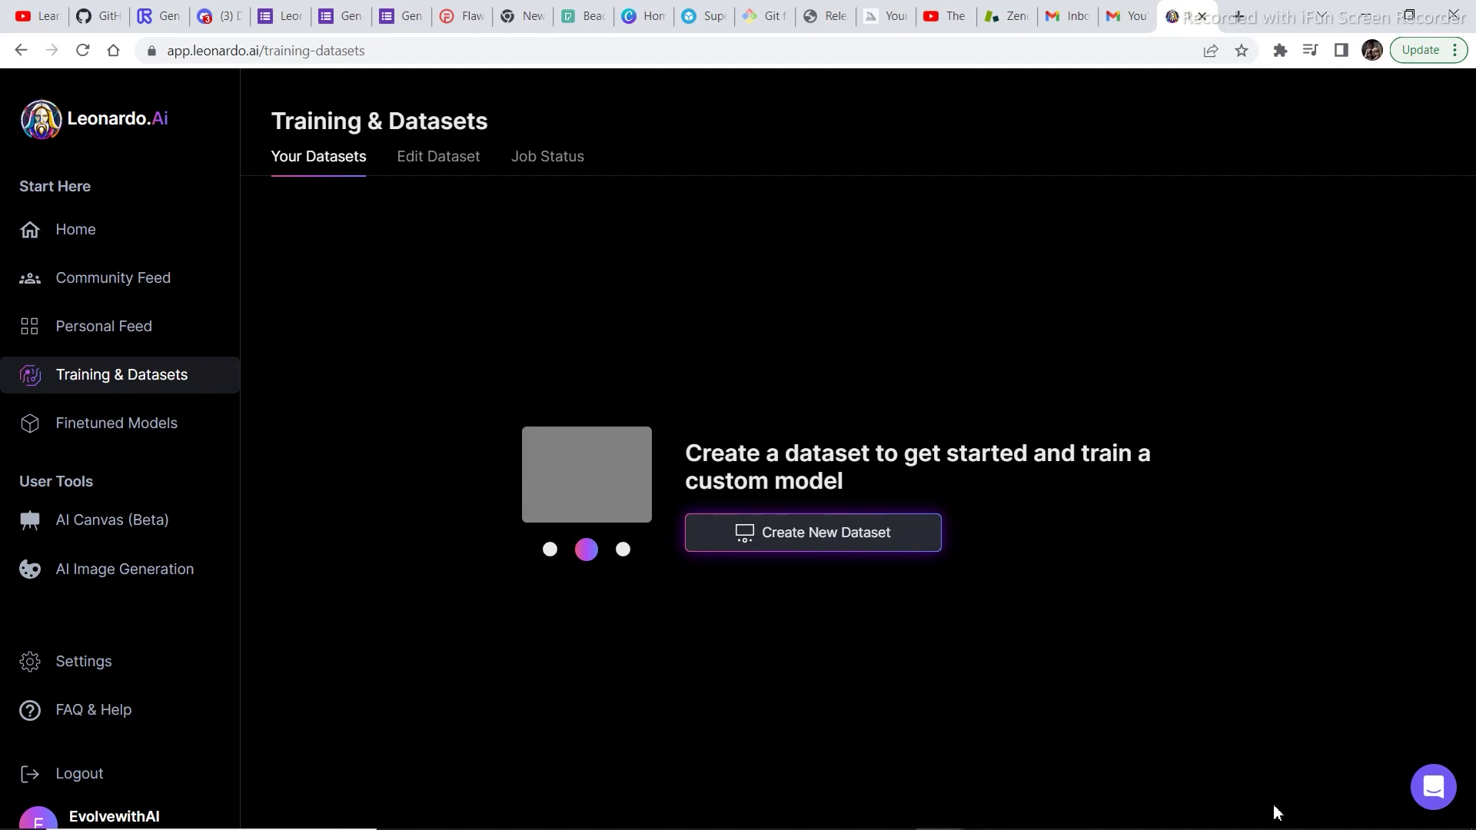
# - Examine the RPG 4.0 model's details among the finetuned platform models, and close them
pyautogui.click(83, 437)
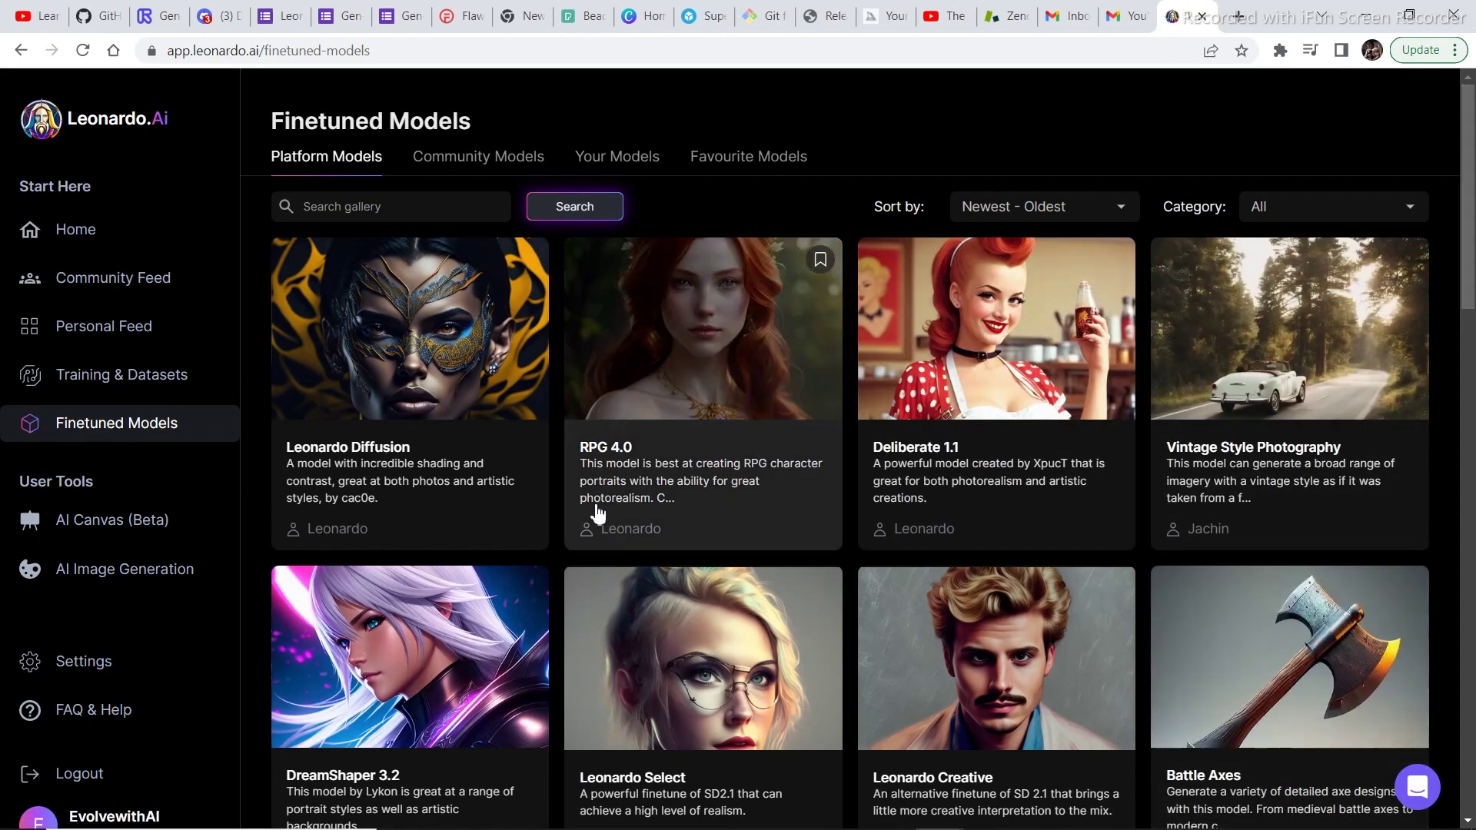
pyautogui.click(721, 413)
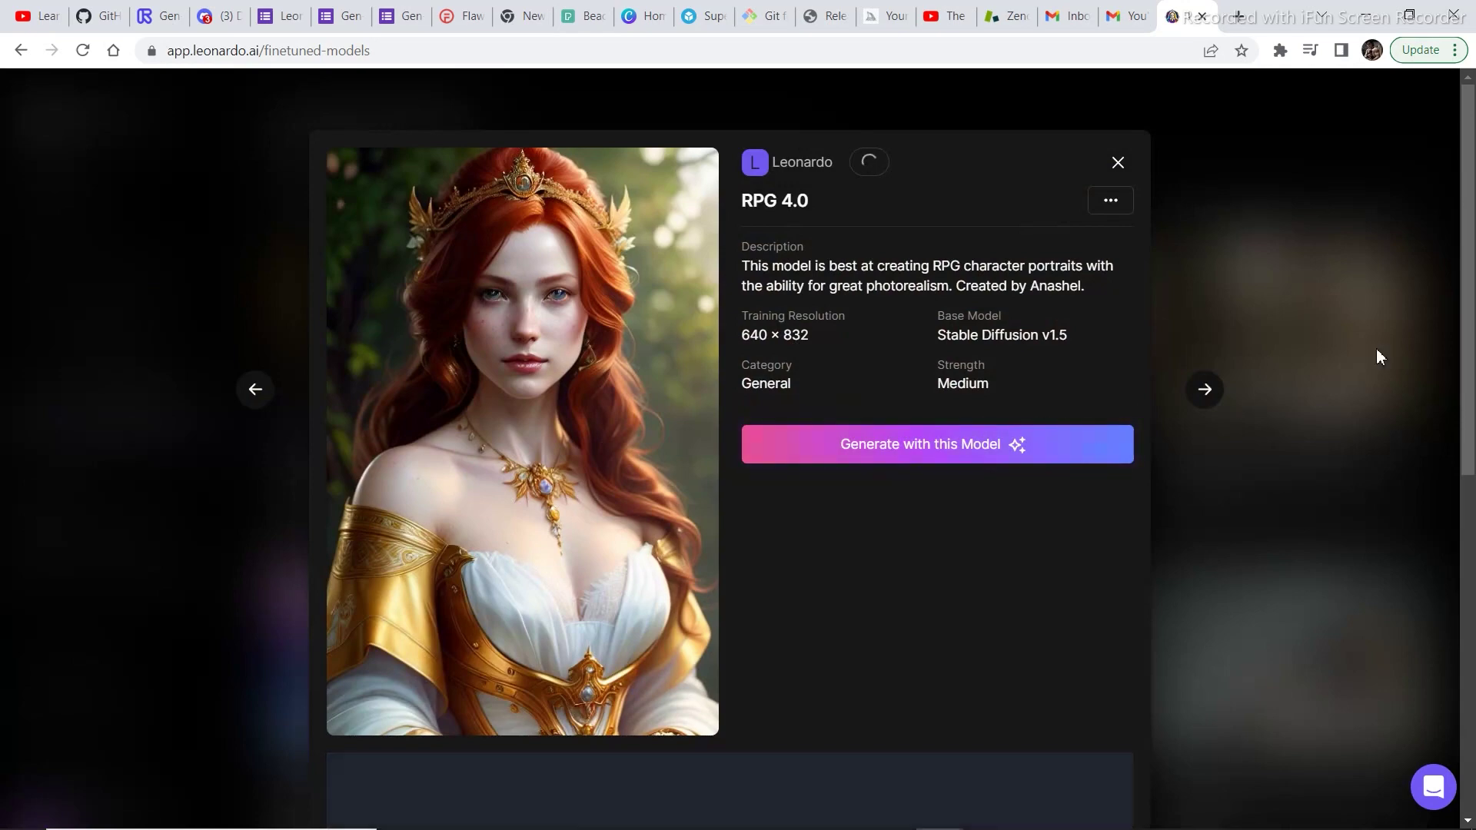
pyautogui.scroll(-4, 1377, 352)
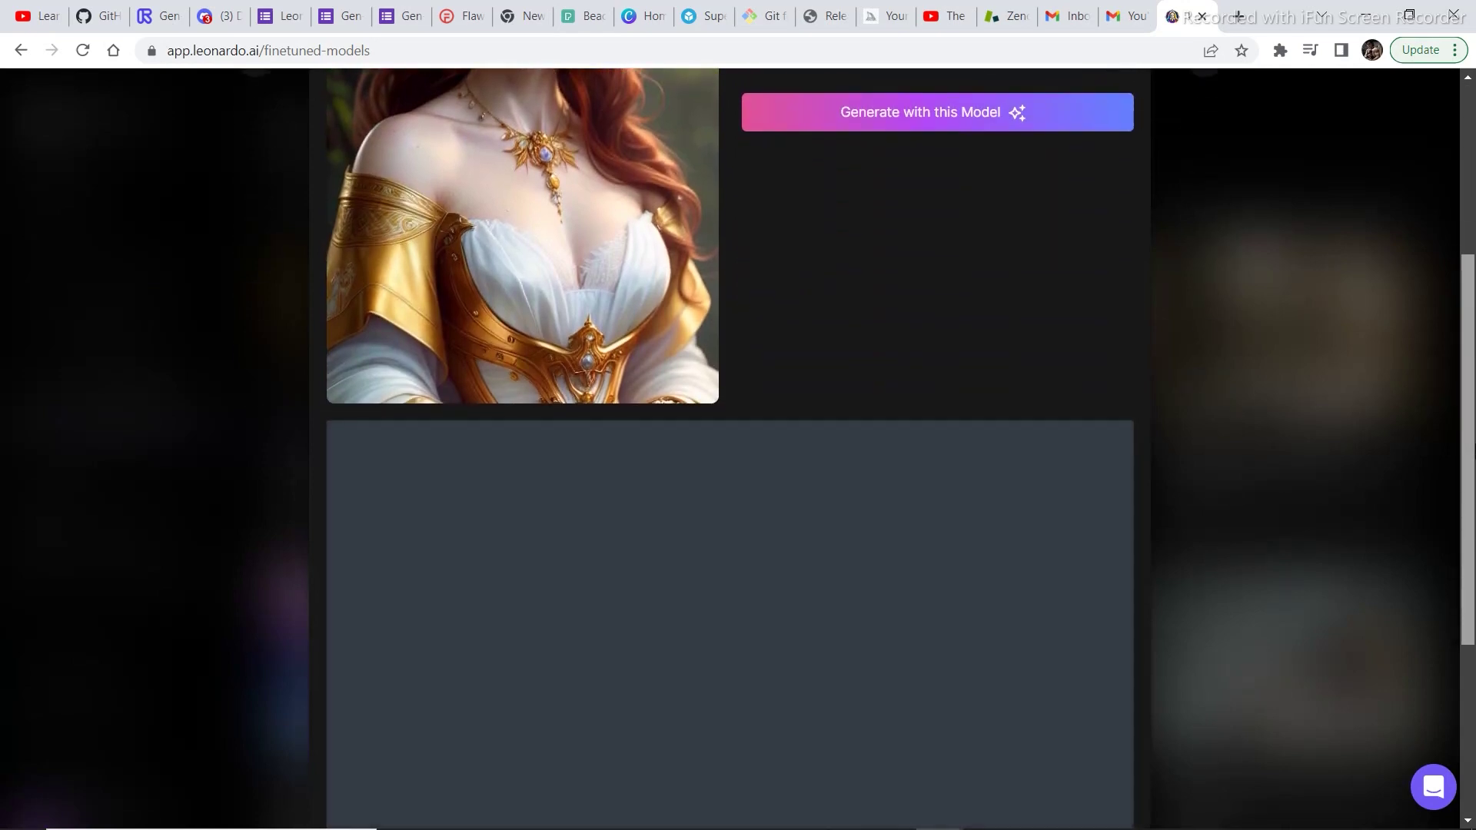
pyautogui.moveTo(1472, 446); pyautogui.dragTo(1472, 298)
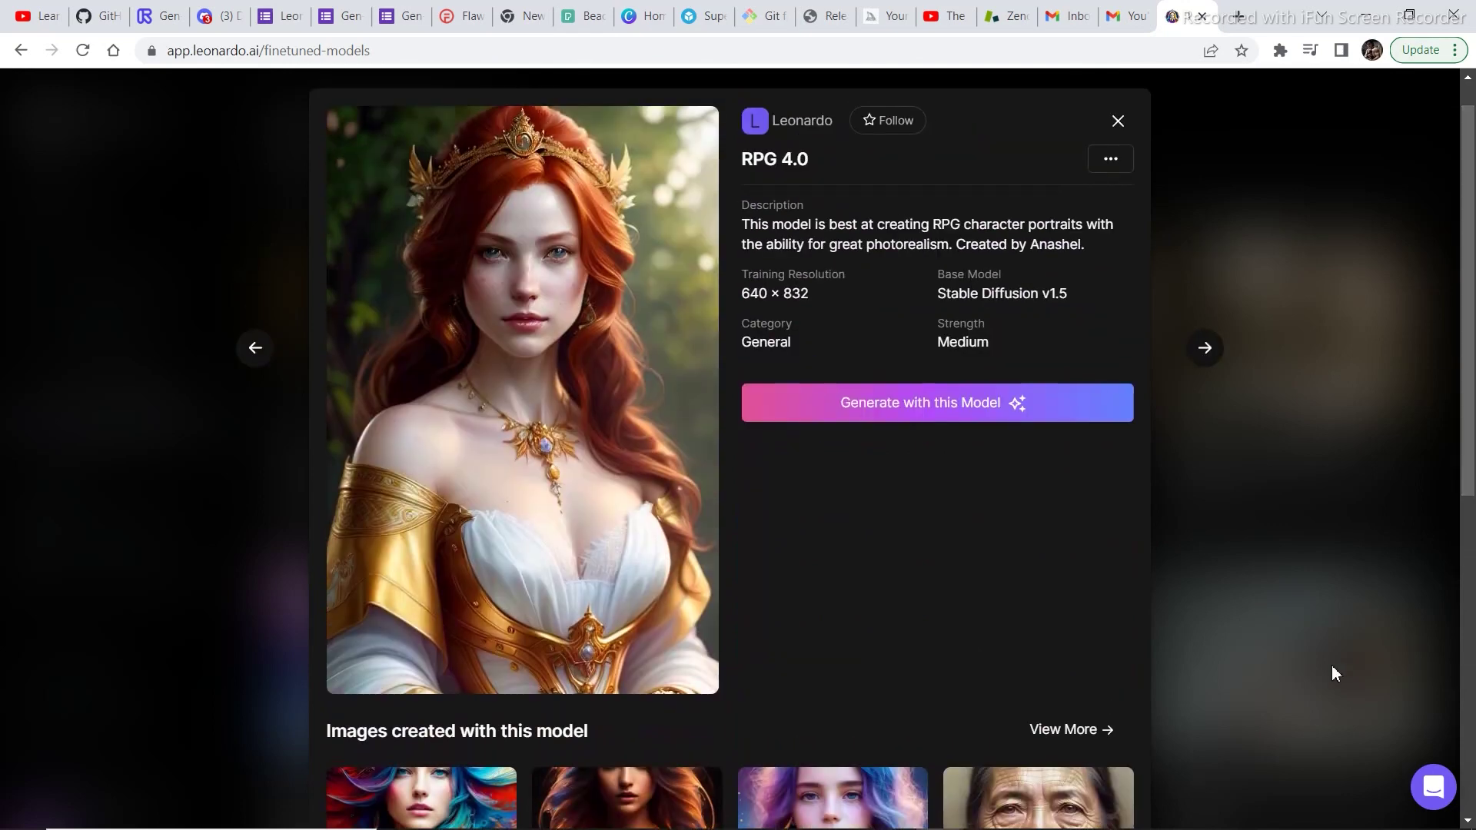
pyautogui.click(1270, 812)
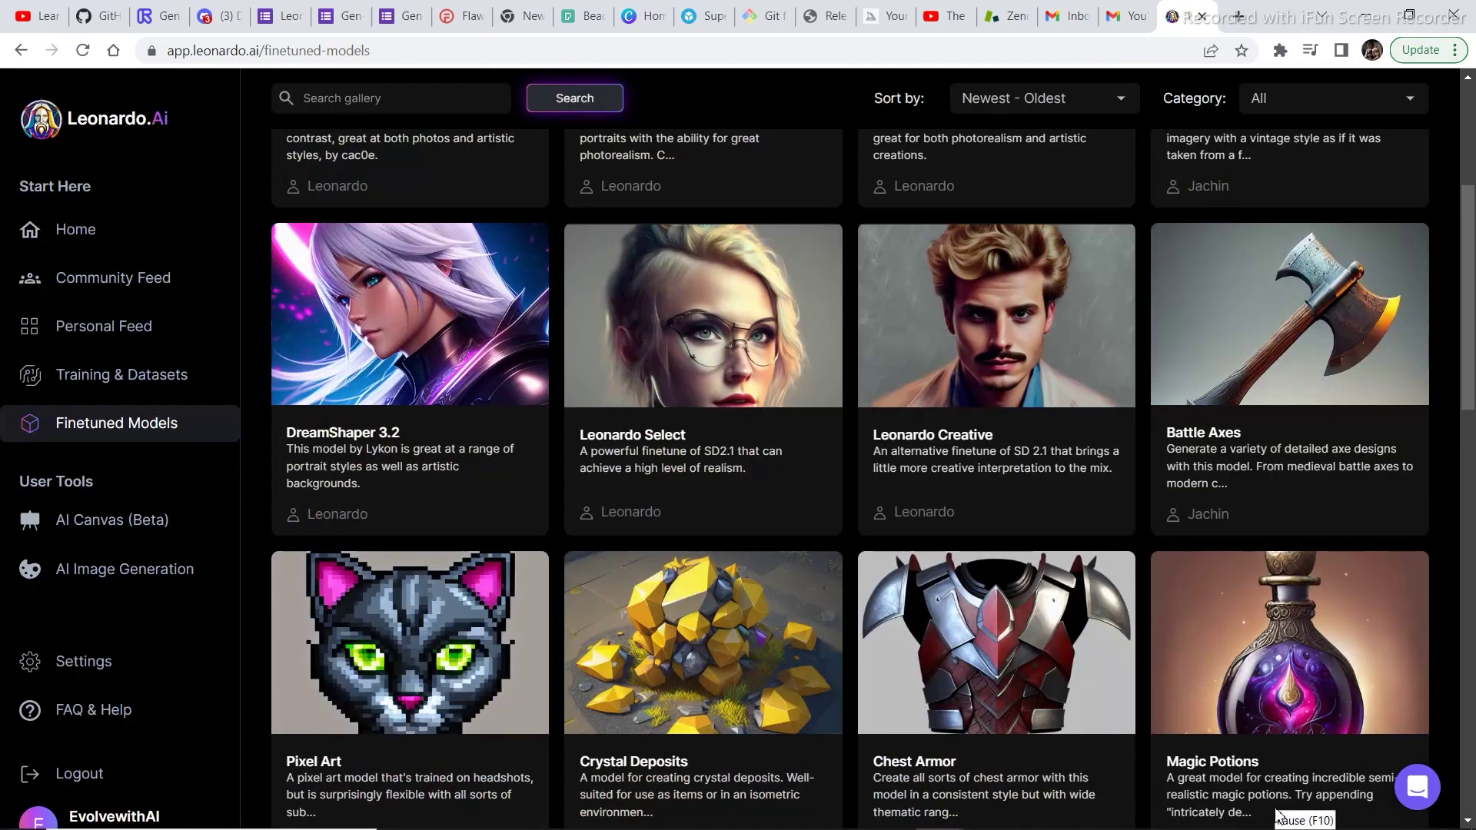
# - Open the generation tool with the Battle Axes model and return to the finetuned models list
pyautogui.click(1253, 384)
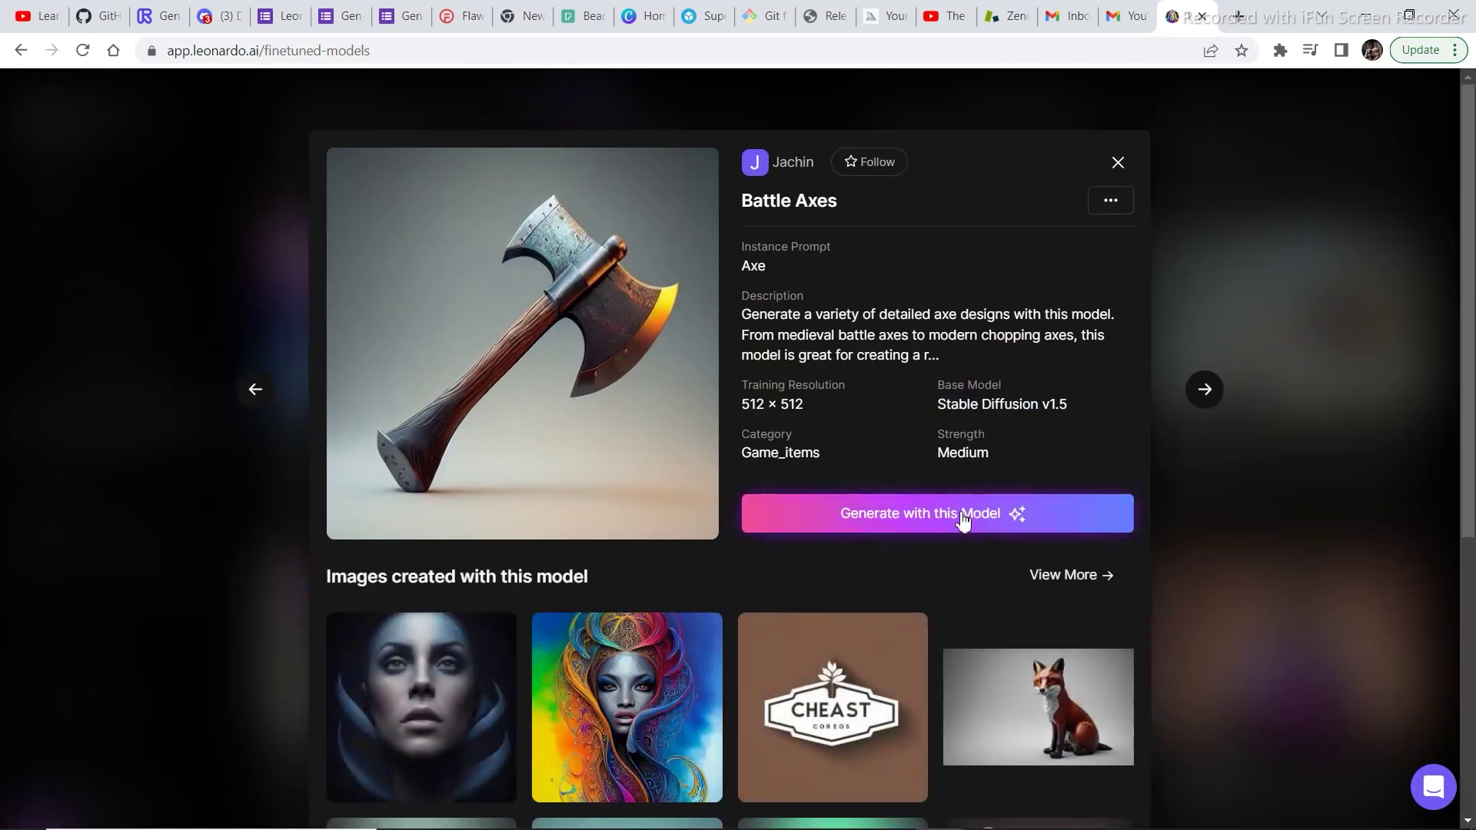
pyautogui.click(920, 520)
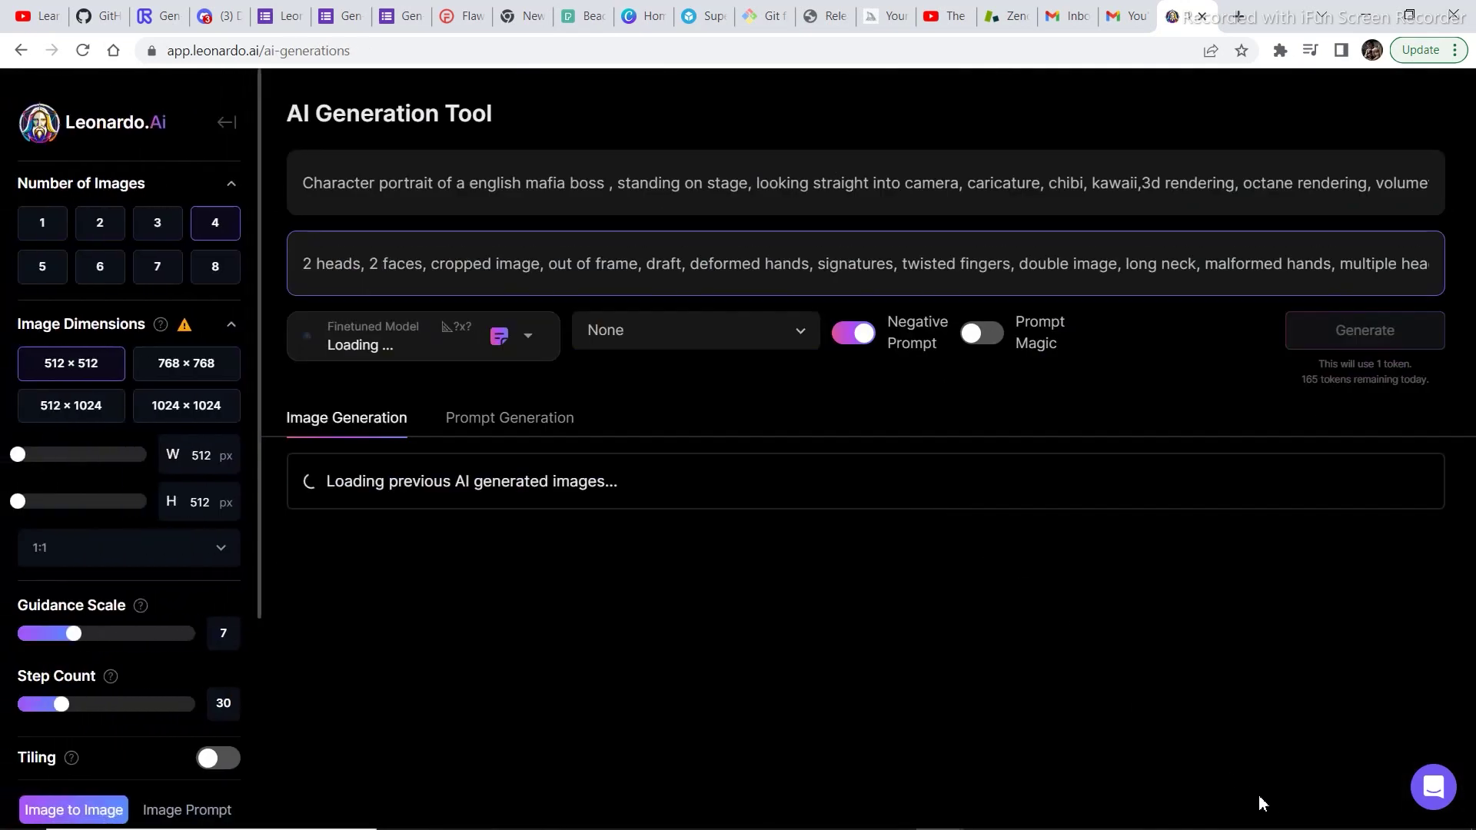
pyautogui.hotkey('alt', 'Left')
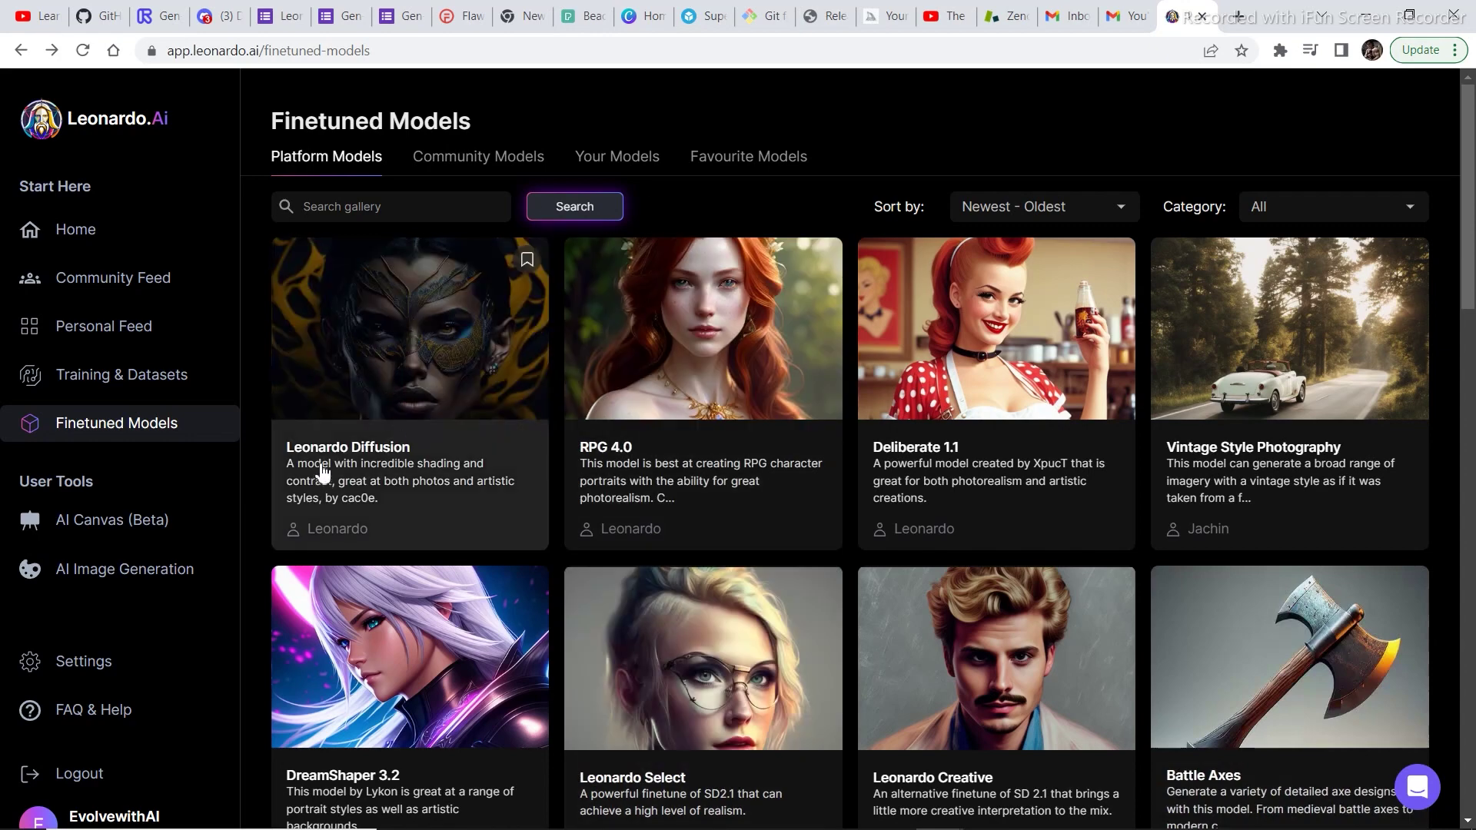
# - Remix the Albert Einstein character portrait from the images created with the Leonardo Diffusion model
pyautogui.click(380, 379)
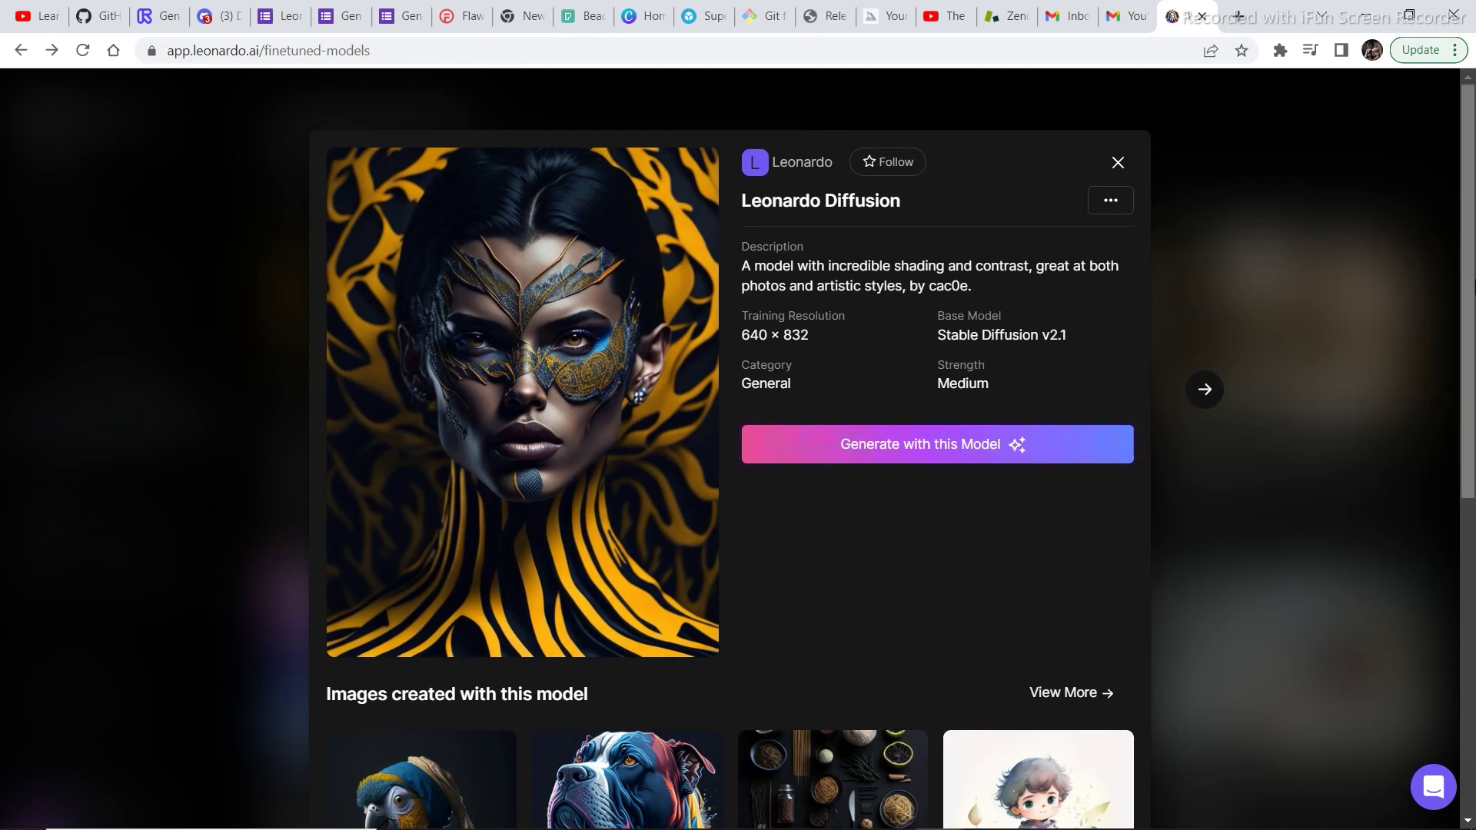
pyautogui.moveTo(1468, 288); pyautogui.dragTo(1468, 471)
pyautogui.scroll(-2, 884, 722)
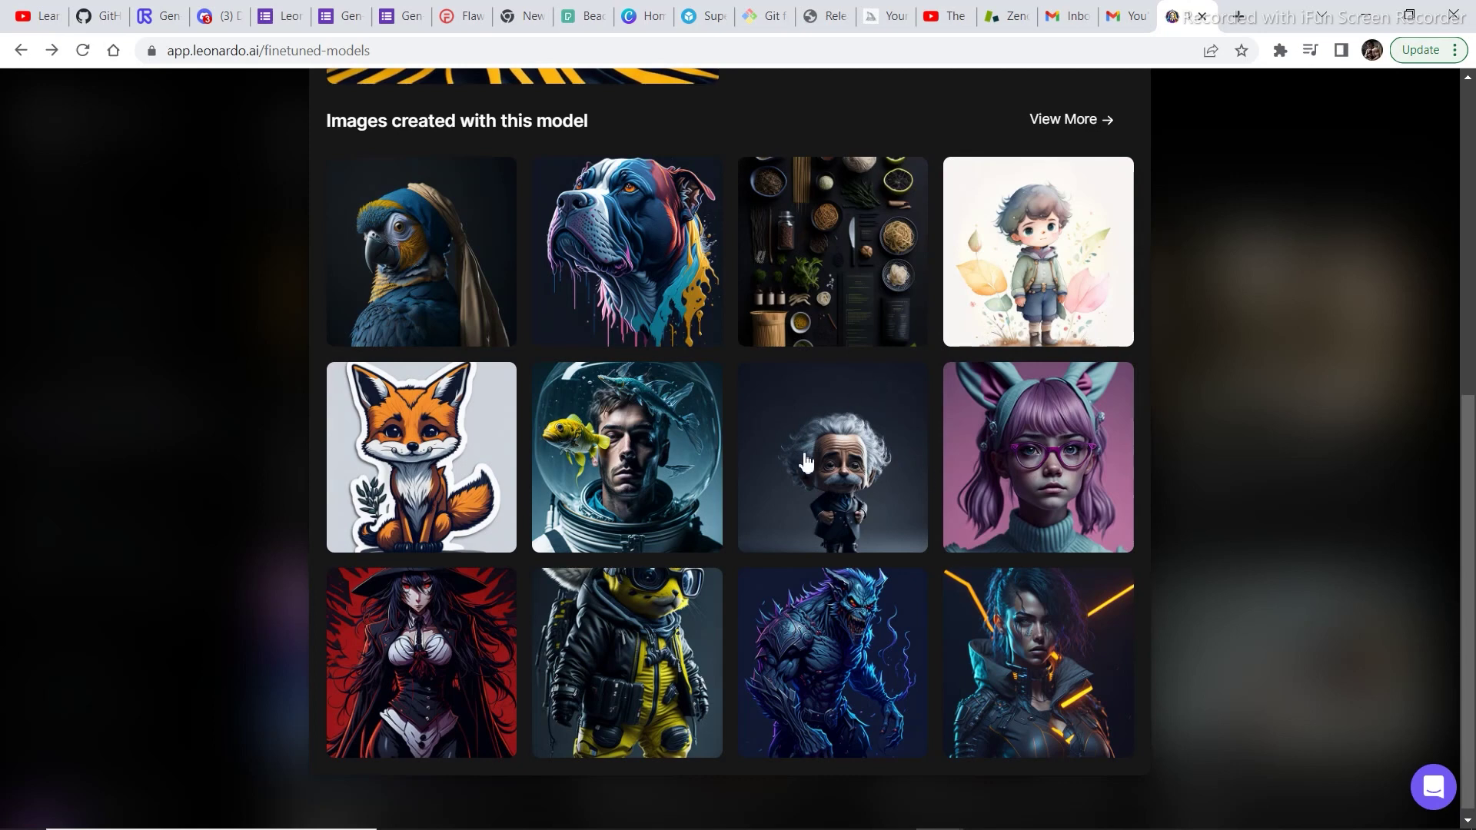
pyautogui.click(846, 466)
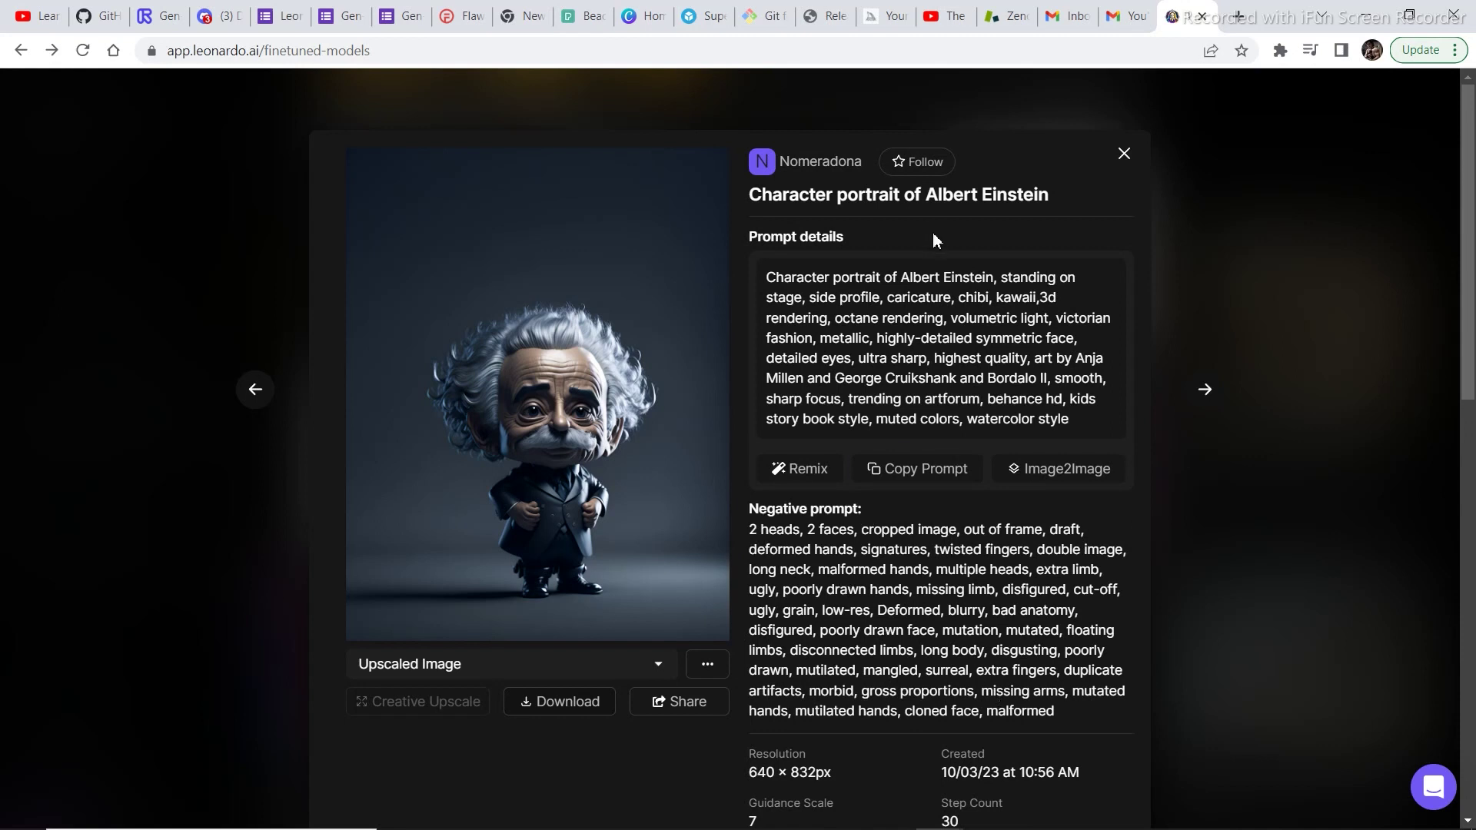
pyautogui.click(796, 478)
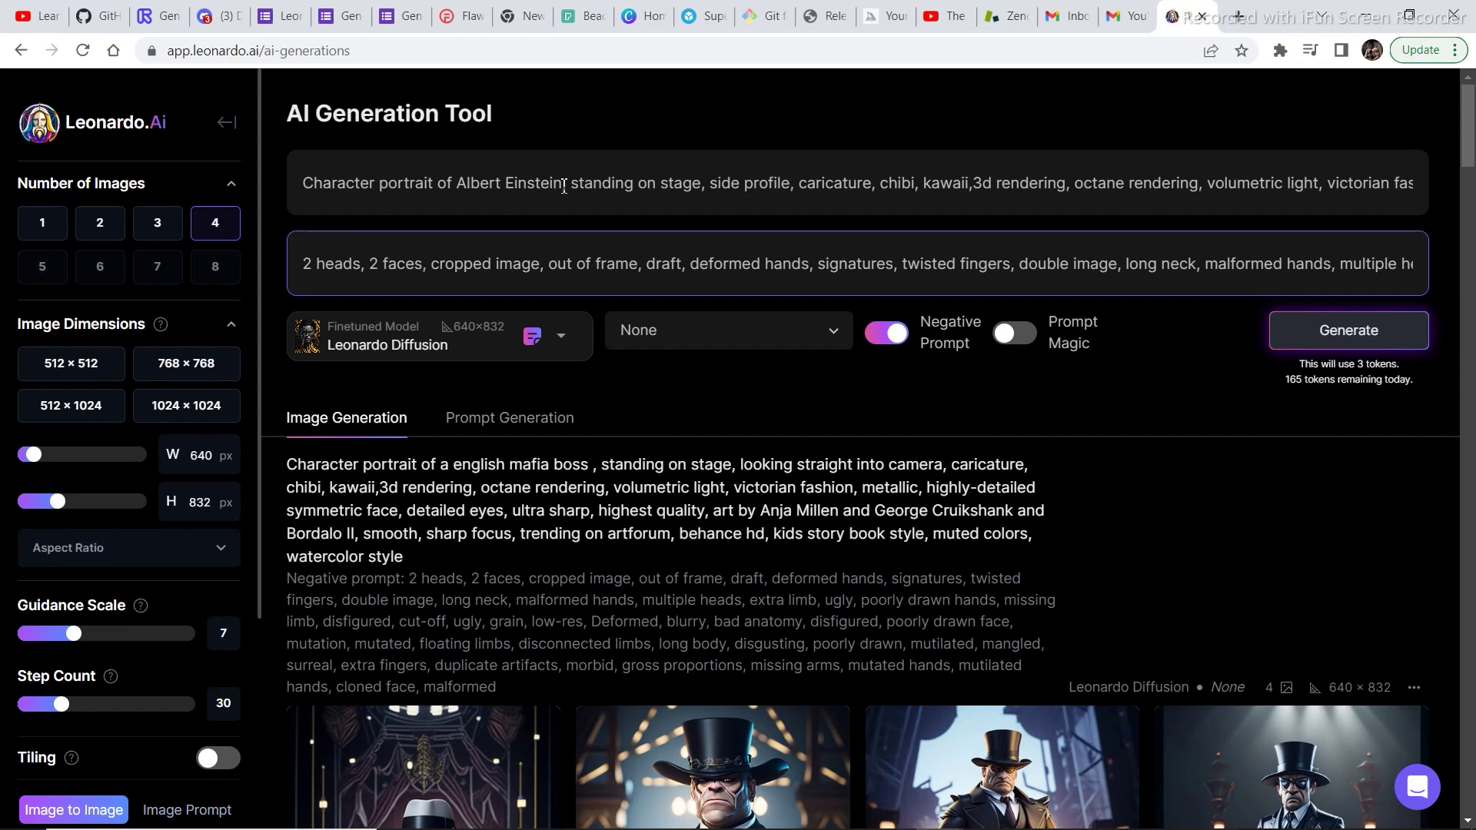
# - Remove the name Albert Einstein from the remixed character portrait prompt
pyautogui.moveTo(565, 183); pyautogui.dragTo(456, 183)
pyautogui.press('BackSpace')
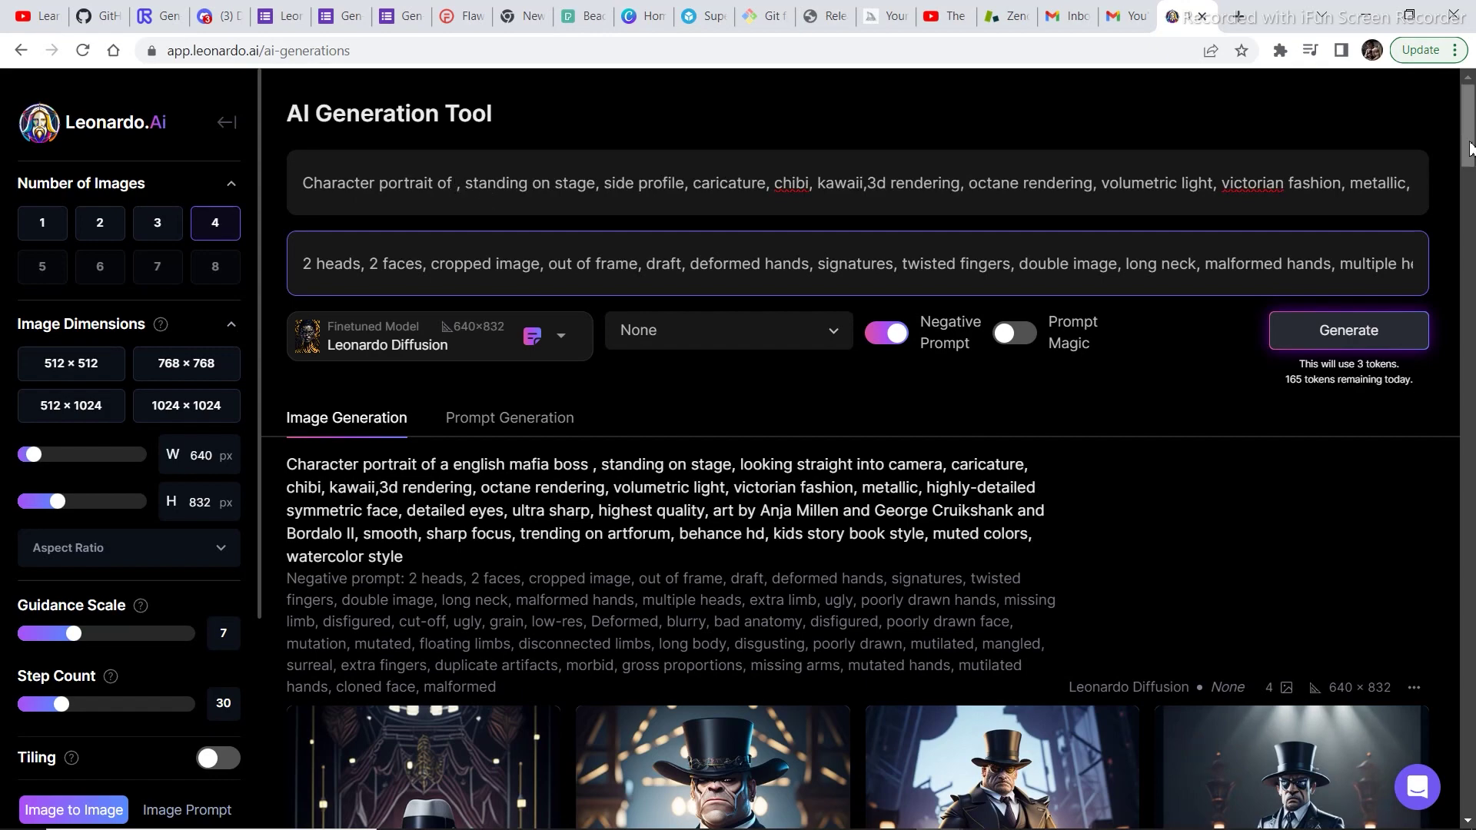
# - Look through the previous image generations, including the full set in the Personal Feed
pyautogui.moveTo(1470, 148)
pyautogui.mouseDown()
pyautogui.moveTo(1470, 411)
pyautogui.moveTo(1470, 125)
pyautogui.mouseUp()
pyautogui.moveTo(1468, 150); pyautogui.dragTo(1469, 777)
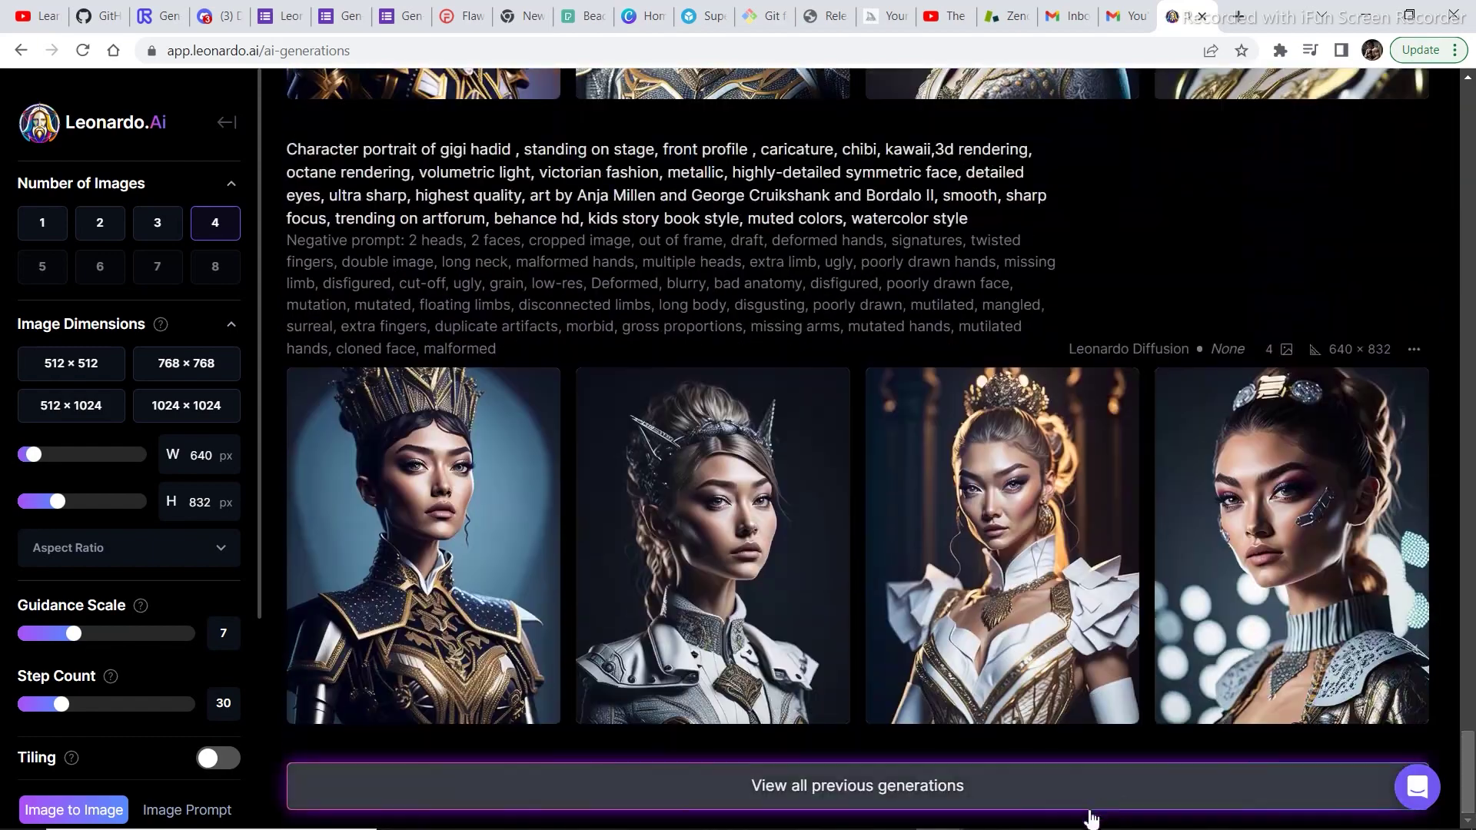
pyautogui.click(1035, 801)
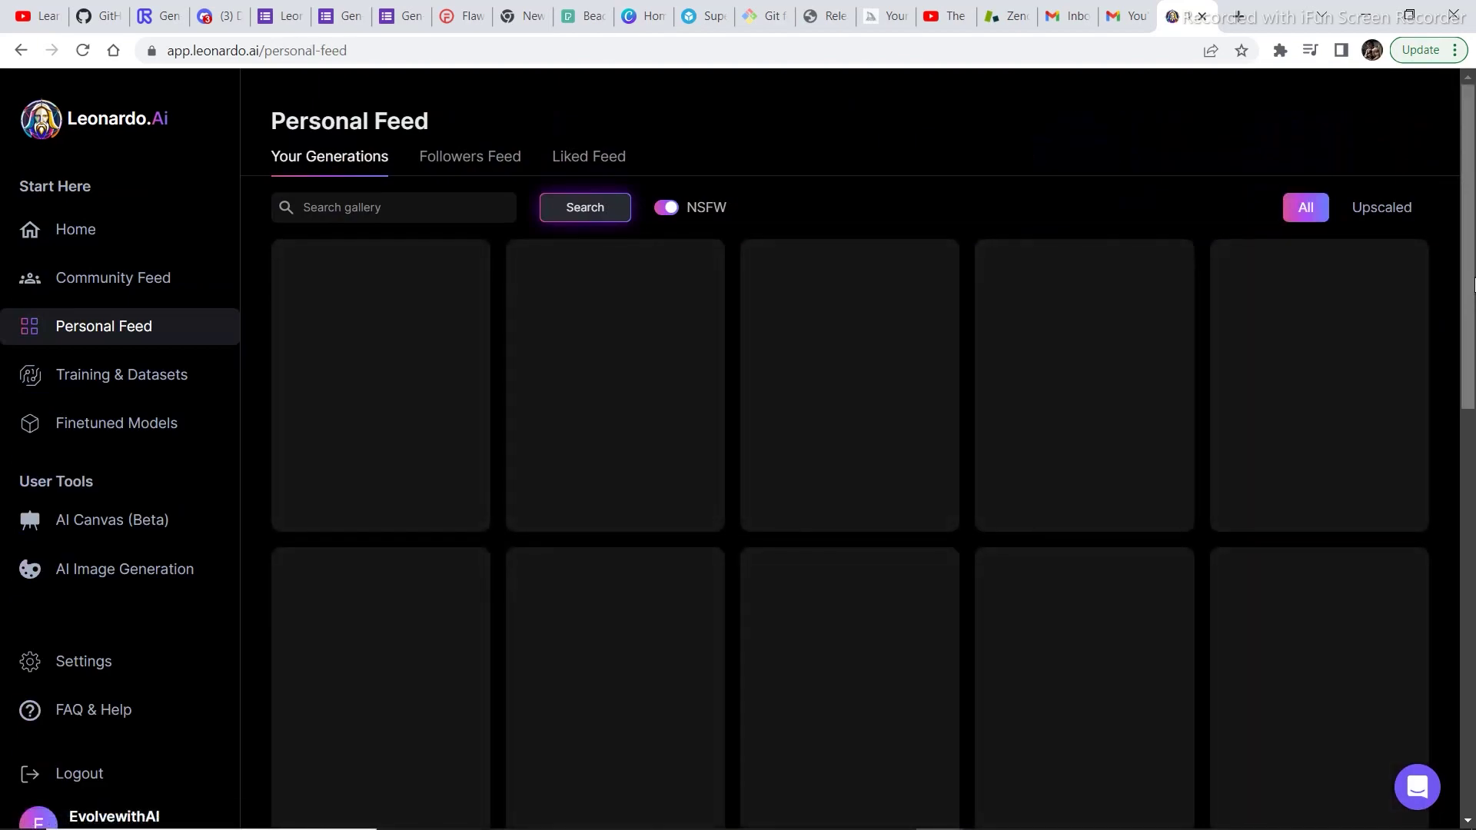
pyautogui.scroll(-2, 1472, 356)
pyautogui.scroll(-10, 1472, 355)
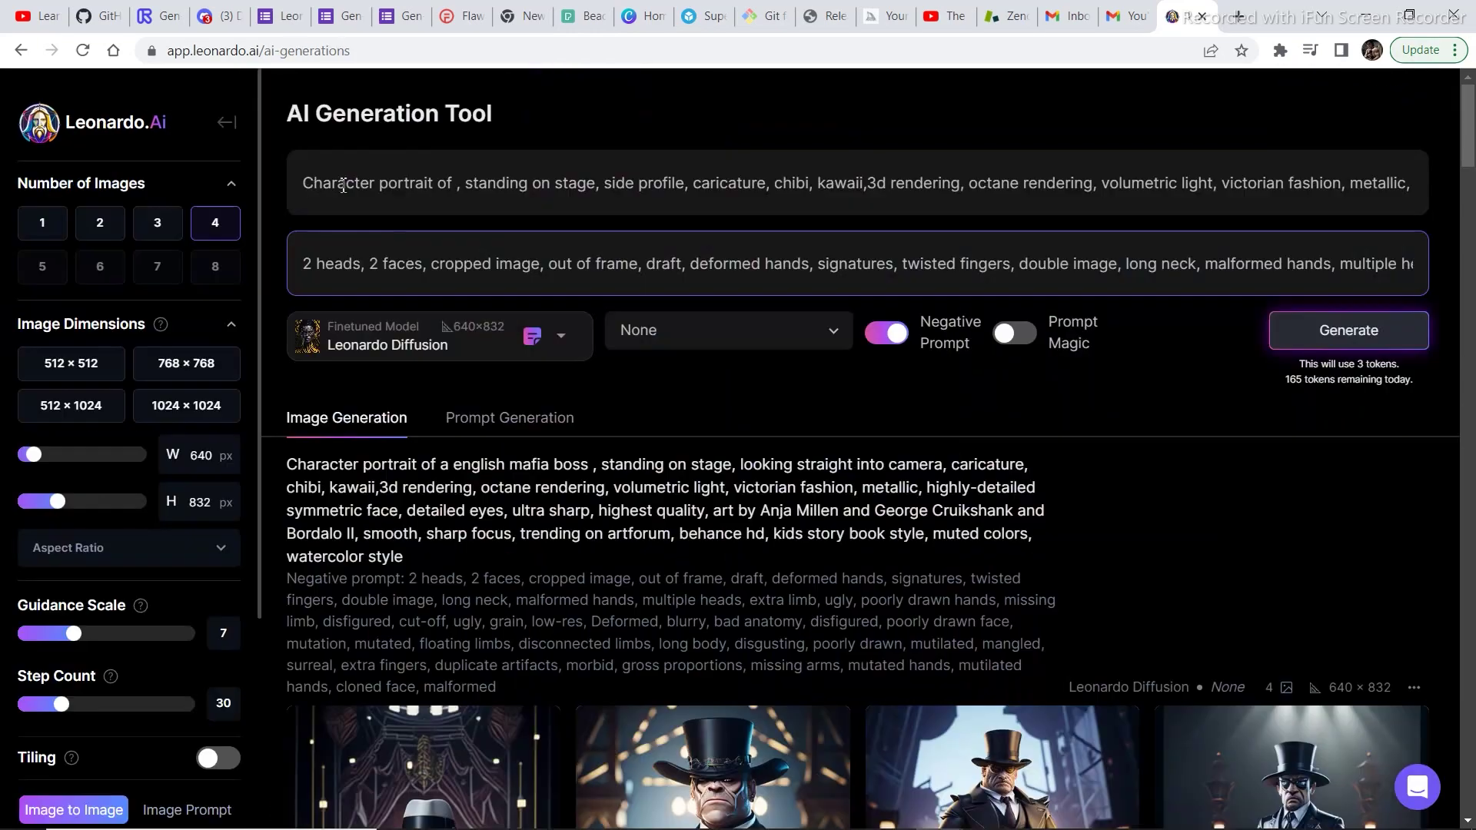
# - Insert "a scientist" as the portrait's subject in the prompt, generate four images and view them
pyautogui.click(459, 185)
pyautogui.write('a scientist,')
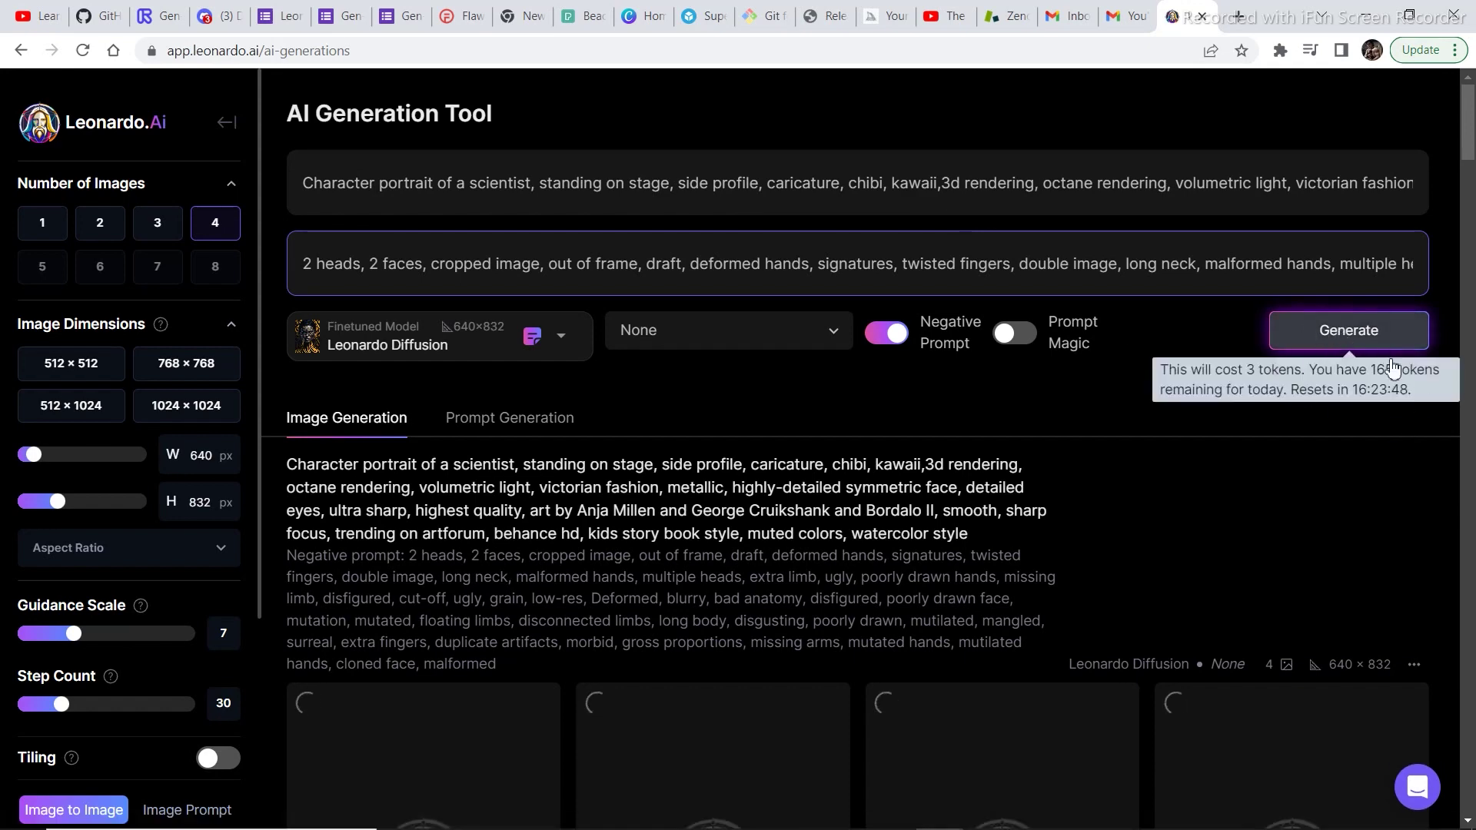
pyautogui.scroll(-4, 1272, 818)
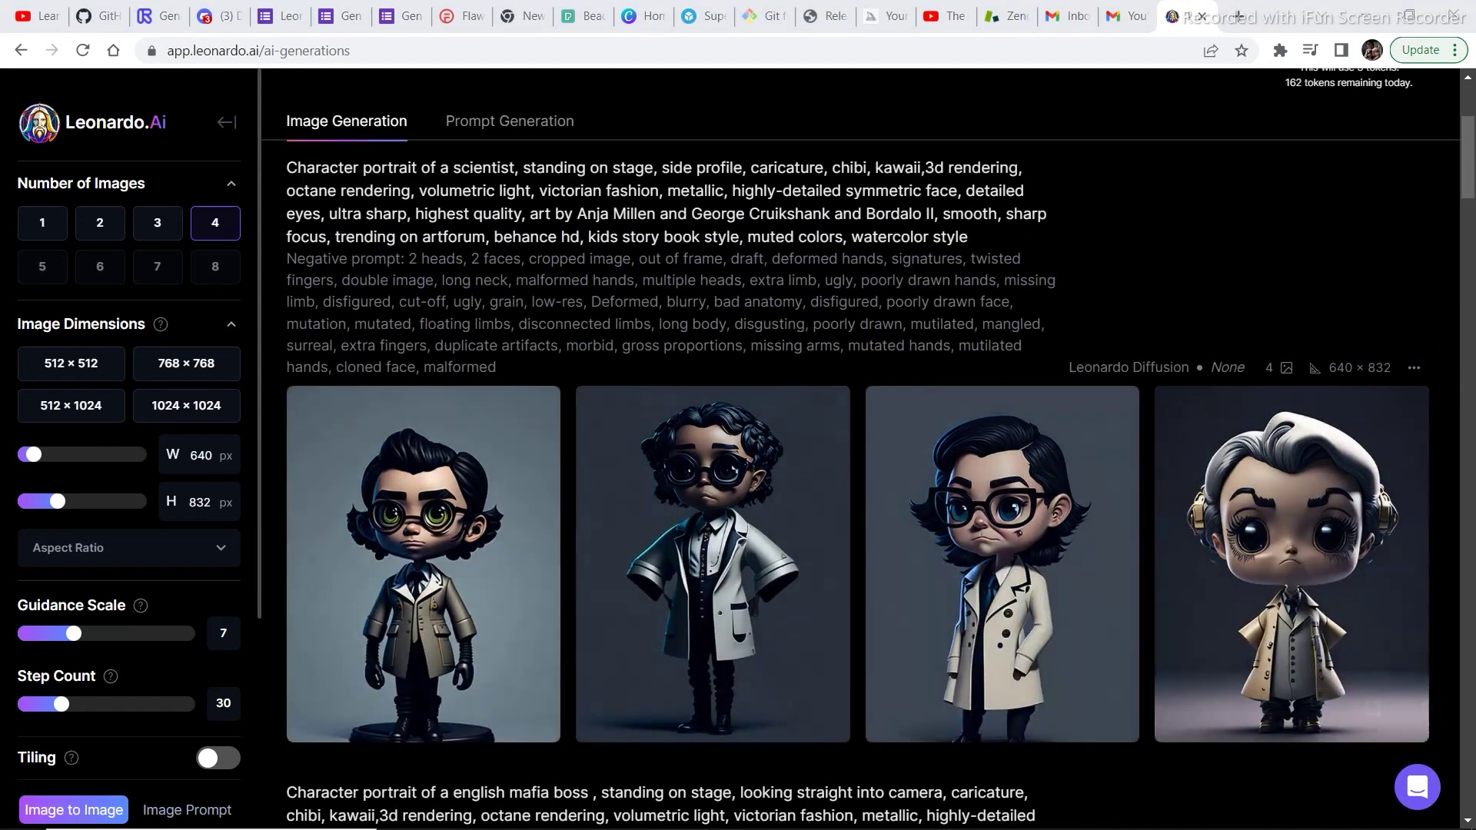
pyautogui.scroll(4, 527, 307)
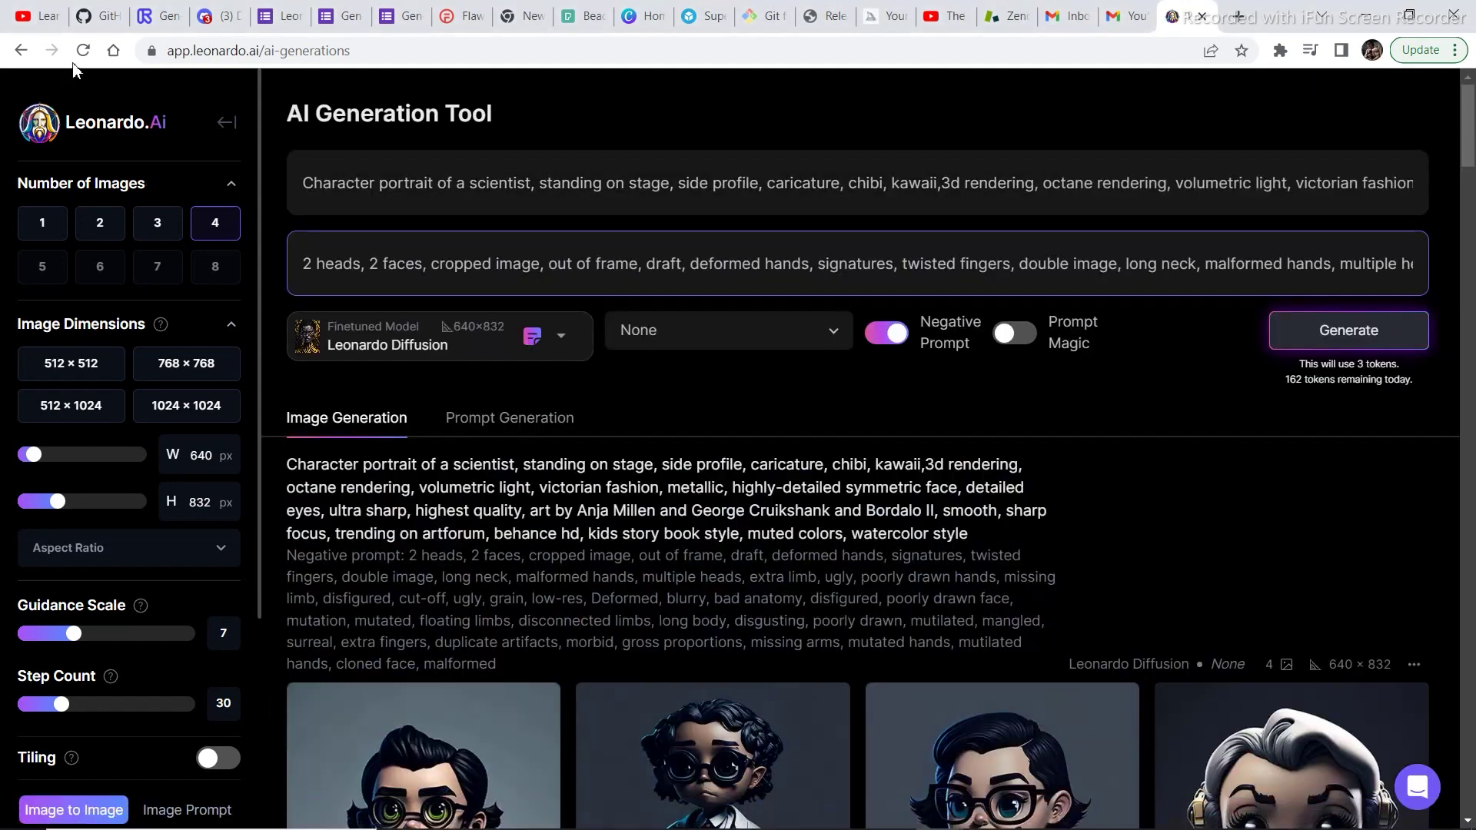
# - Browse the trending images in the Community Feed for a picture to remix
pyautogui.click(21, 50)
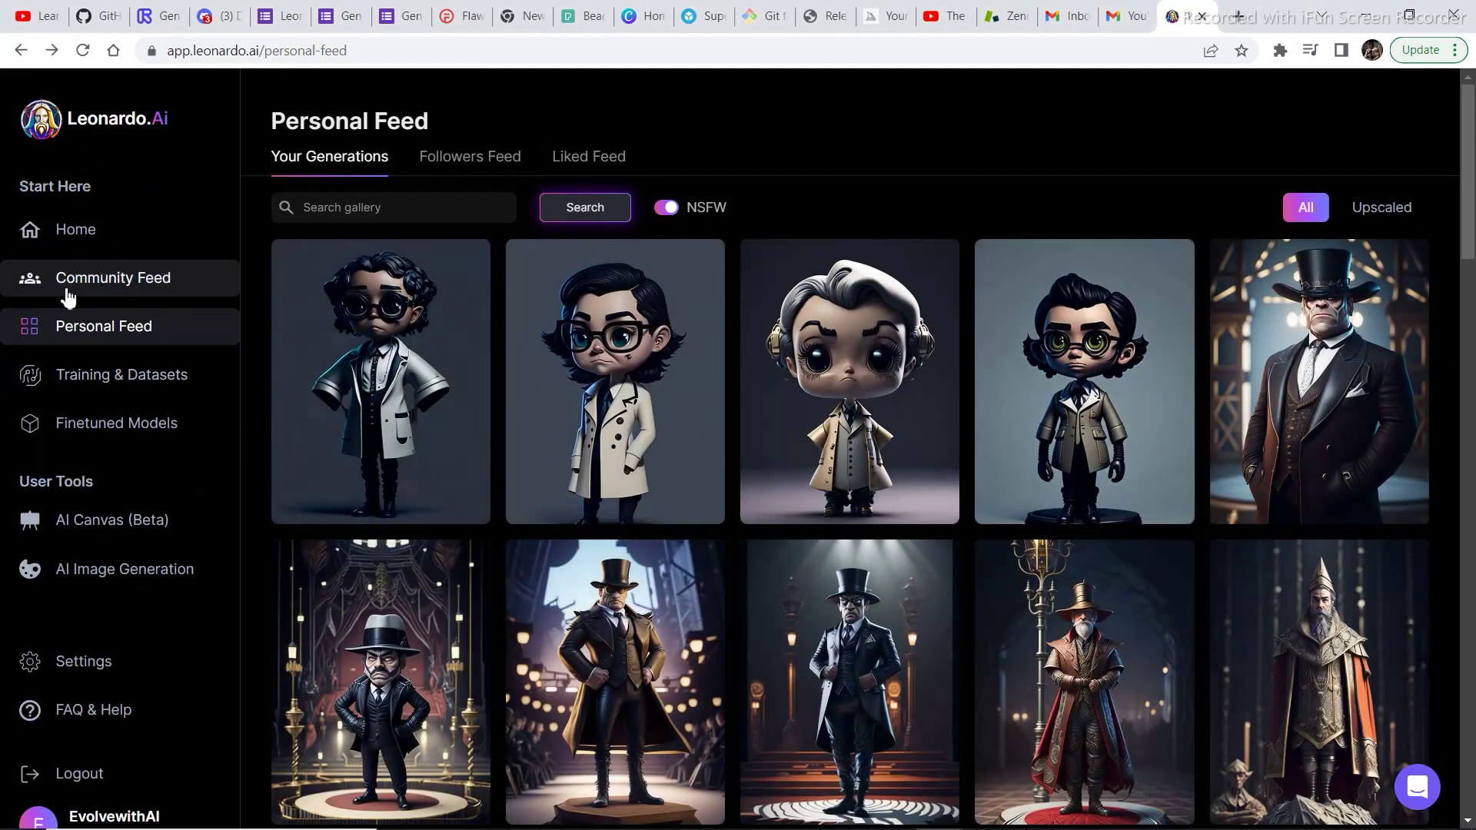
pyautogui.click(61, 283)
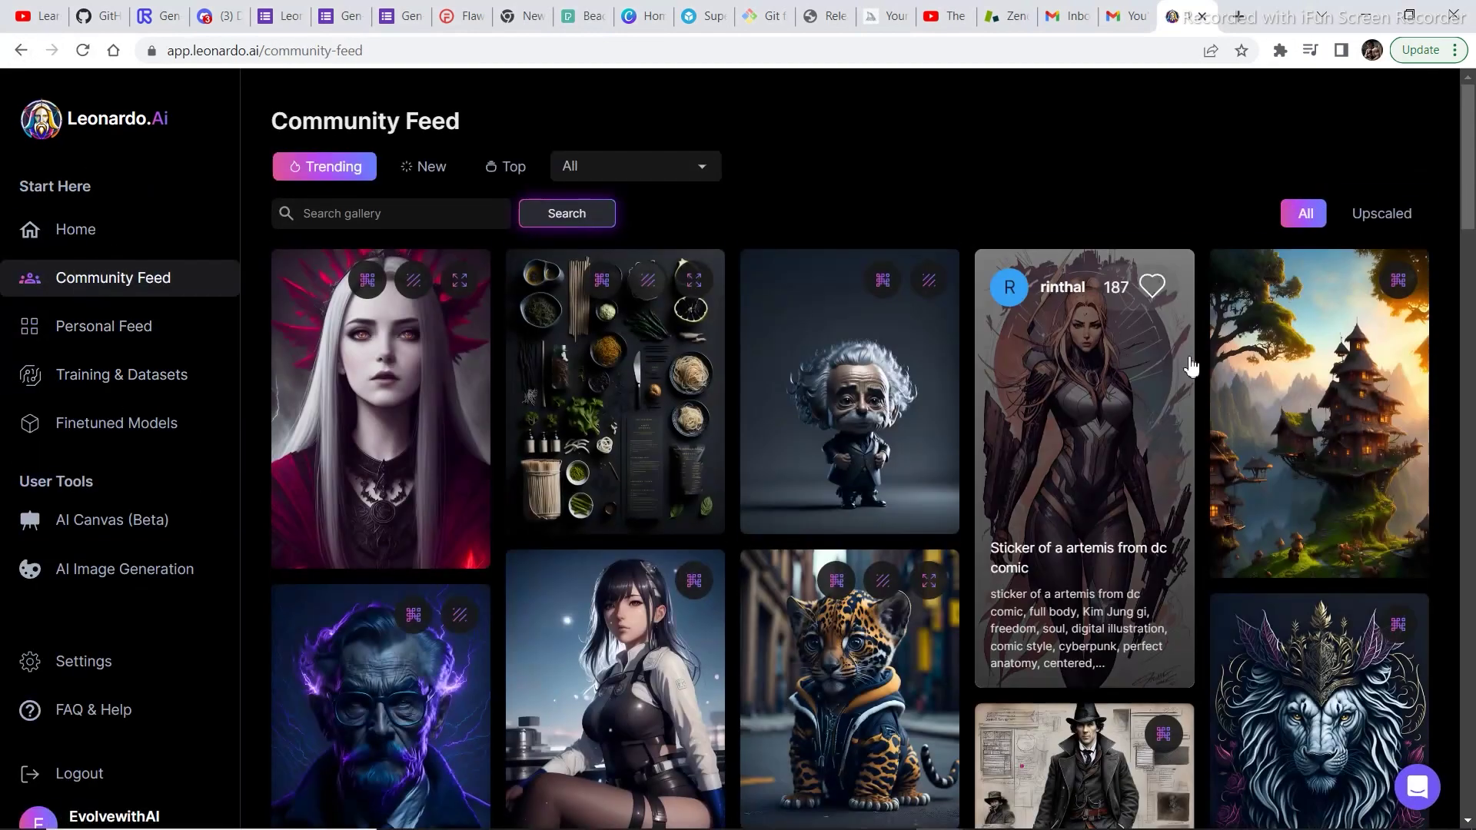
pyautogui.scroll(-1, 896, 339)
pyautogui.scroll(-4, 872, 499)
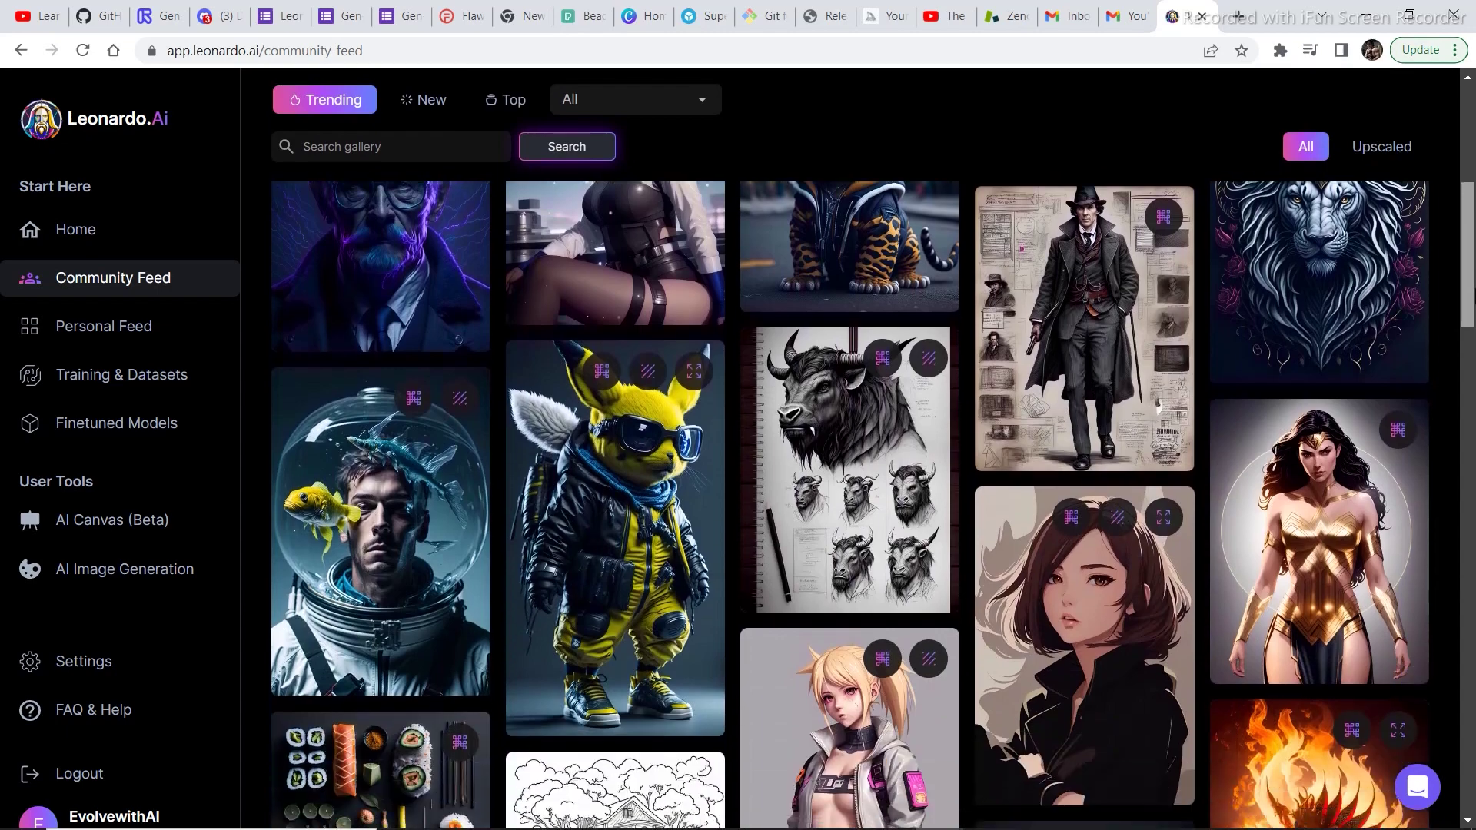
pyautogui.scroll(2, 873, 499)
pyautogui.scroll(-3, 873, 500)
pyautogui.scroll(-9, 873, 499)
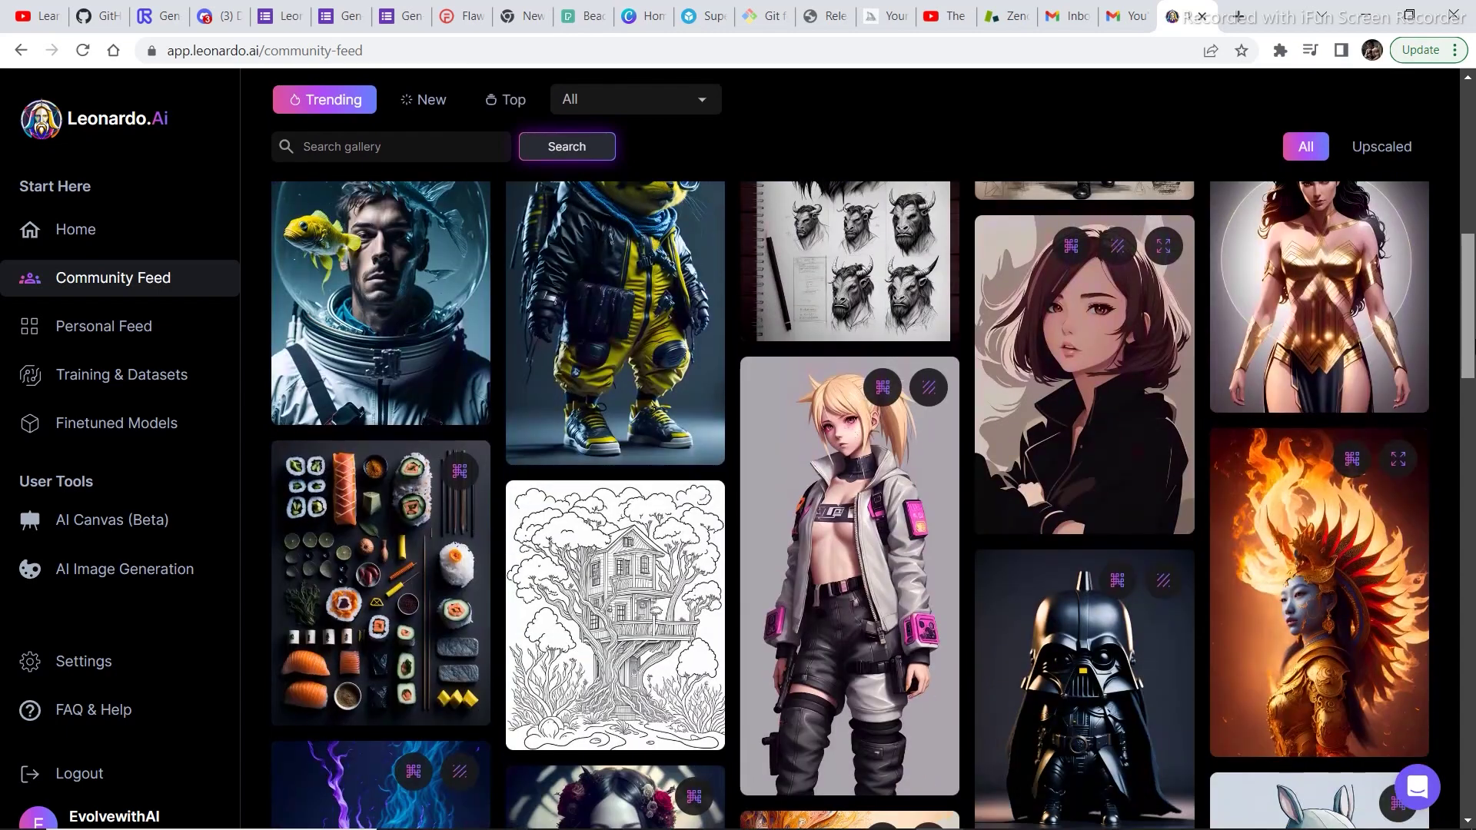
pyautogui.scroll(-3, 849, 506)
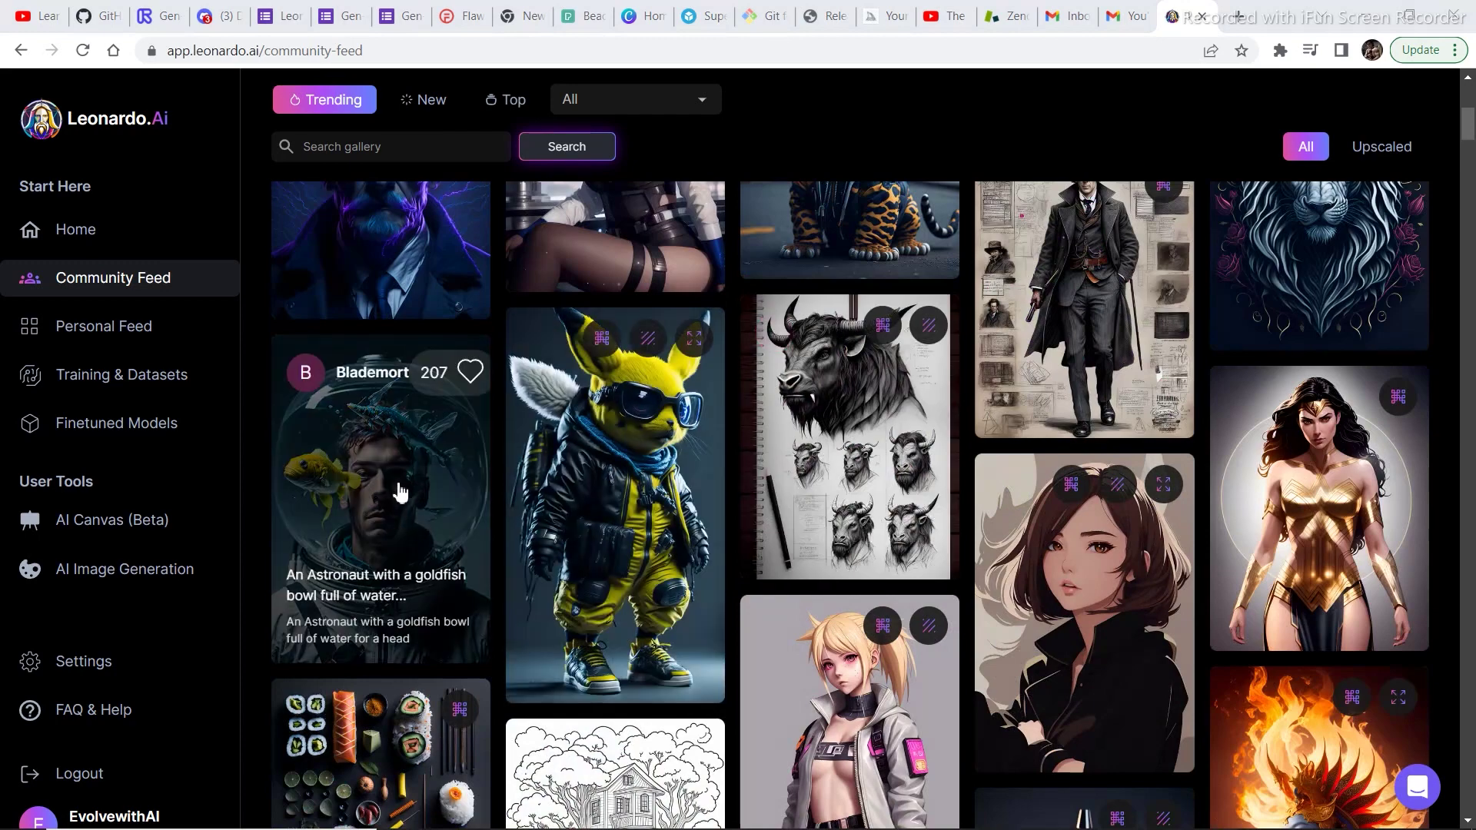
# - Remix the community image of an astronaut with a goldfish bowl for a head, and generate four images from its prompt
pyautogui.click(356, 501)
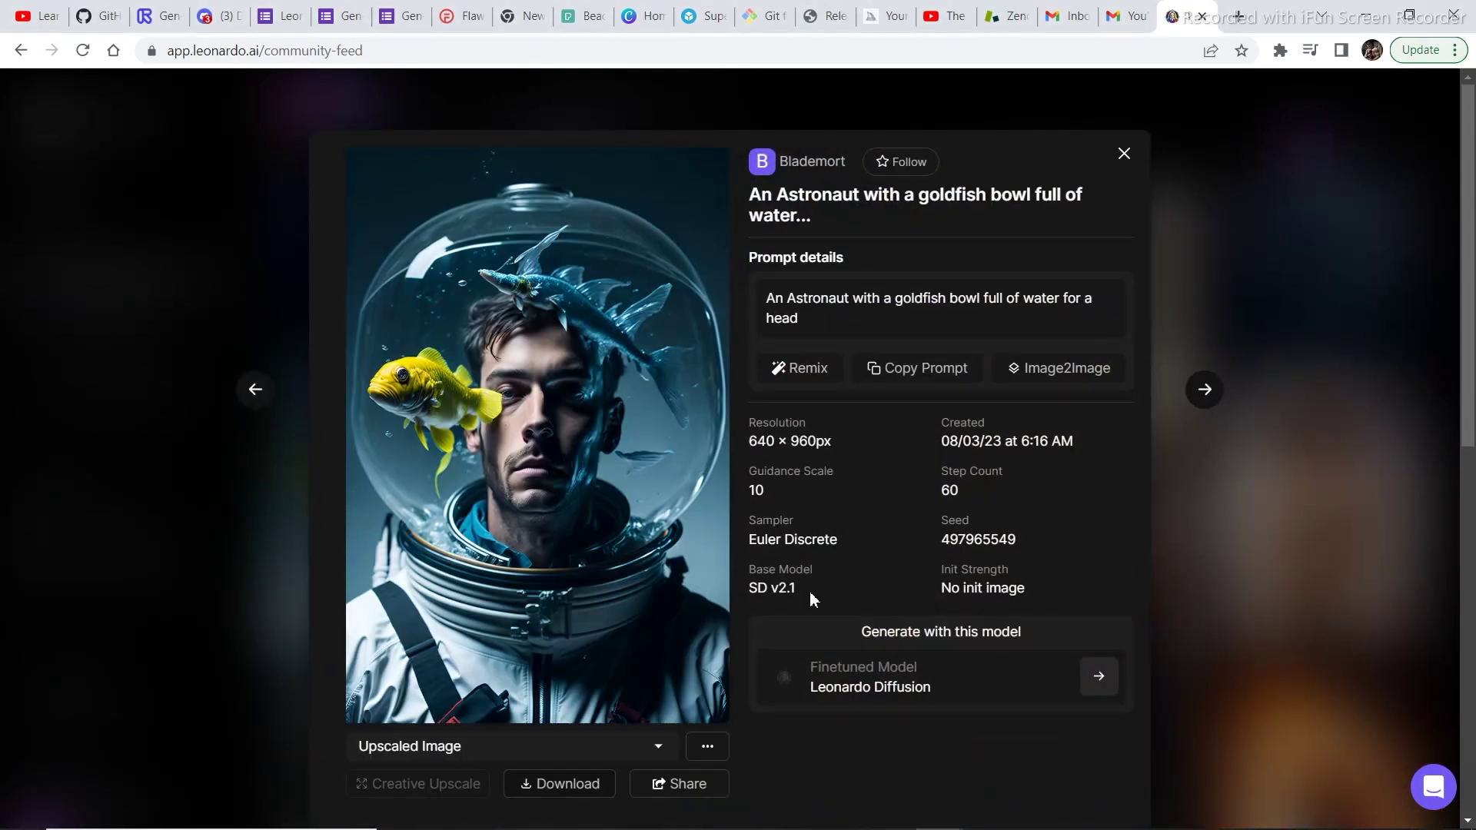
pyautogui.click(804, 376)
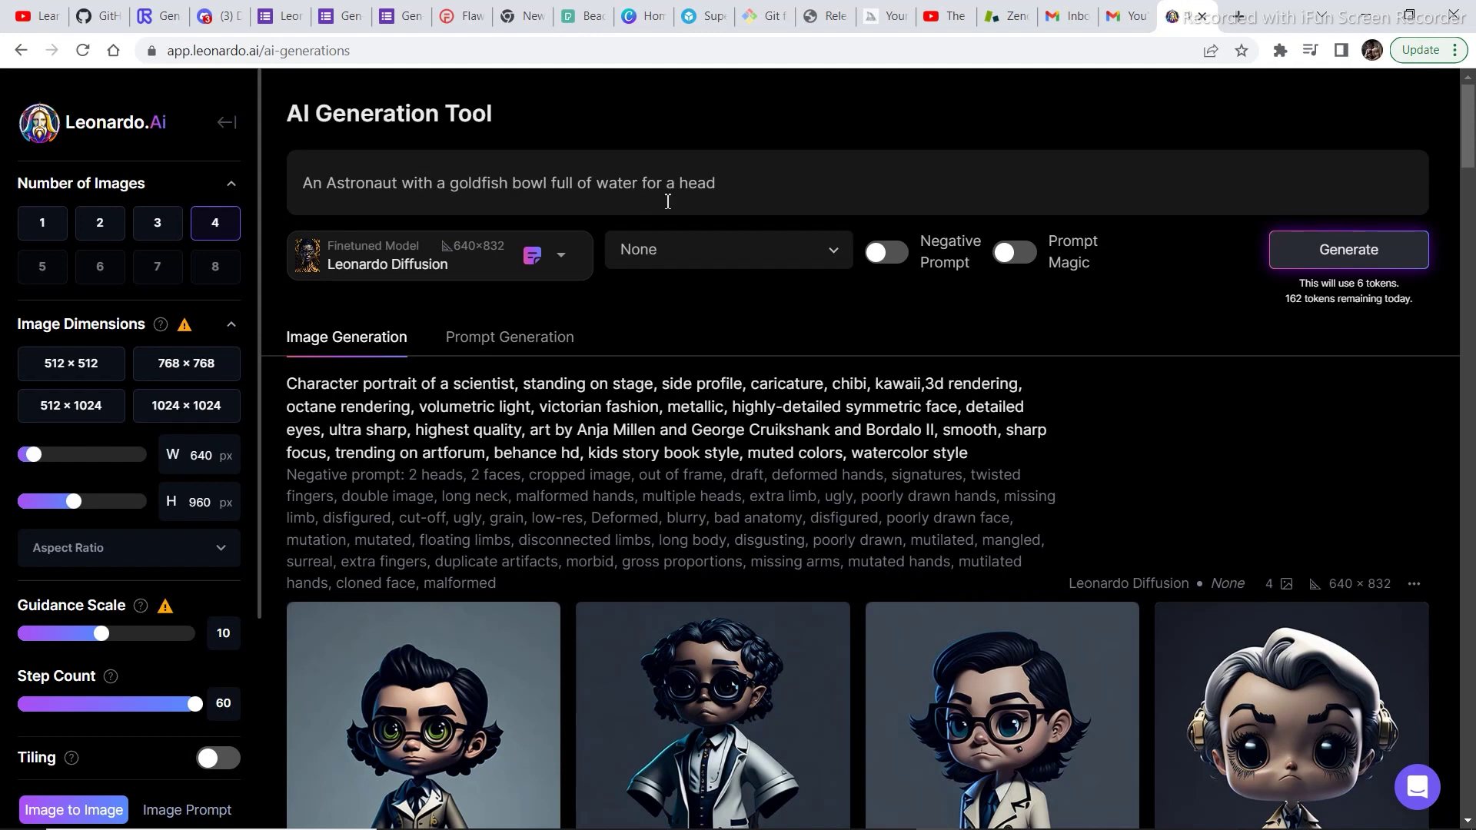
pyautogui.click(1327, 253)
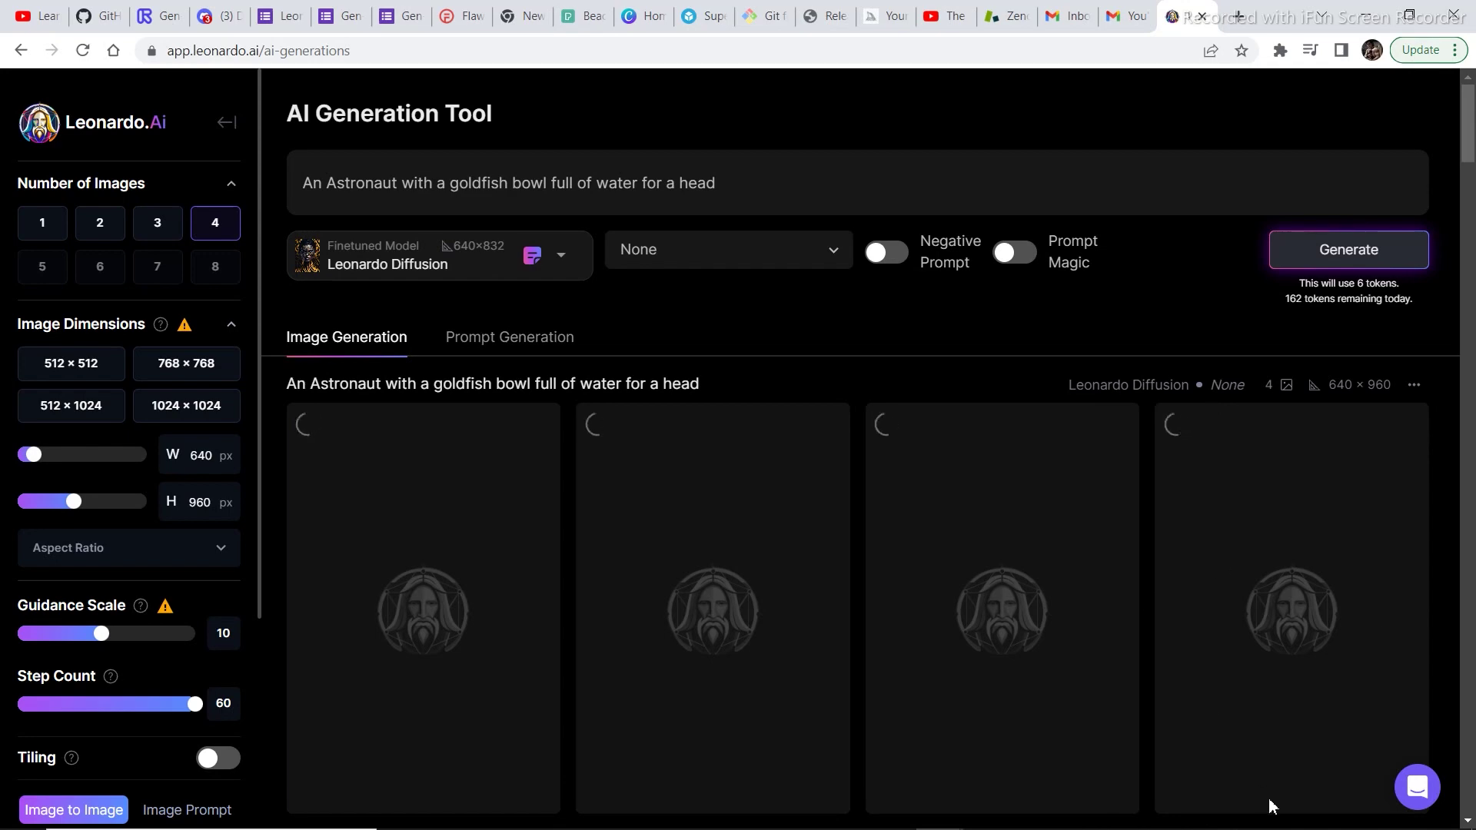
pyautogui.scroll(-1, 1269, 798)
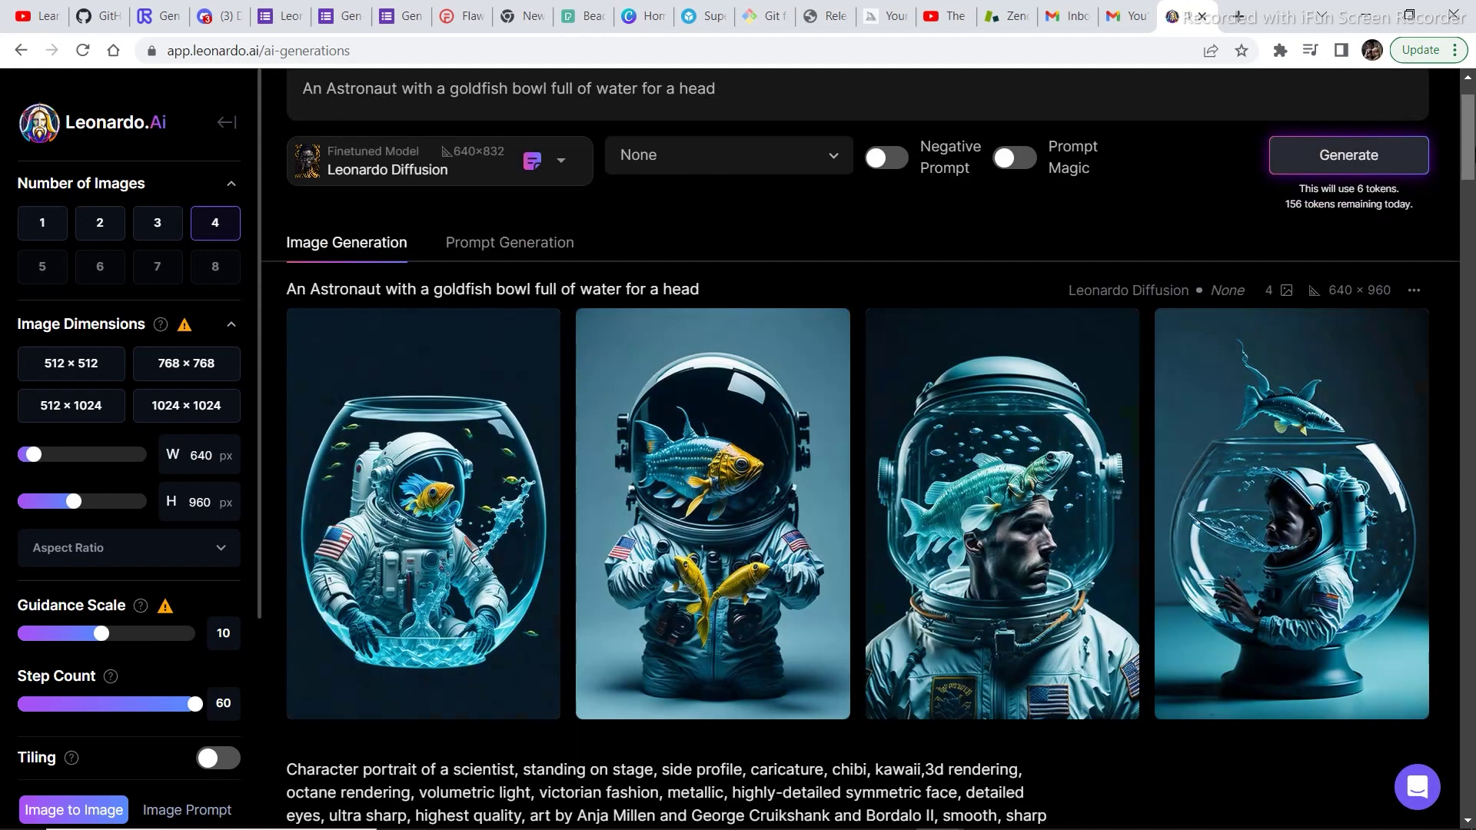
pyautogui.scroll(1, 1473, 123)
# - Replace the prompt with "an old wooden ship stuck in a storm , bottle art , storm in a glass bottle" and generate the images
pyautogui.moveTo(748, 190); pyautogui.dragTo(297, 183)
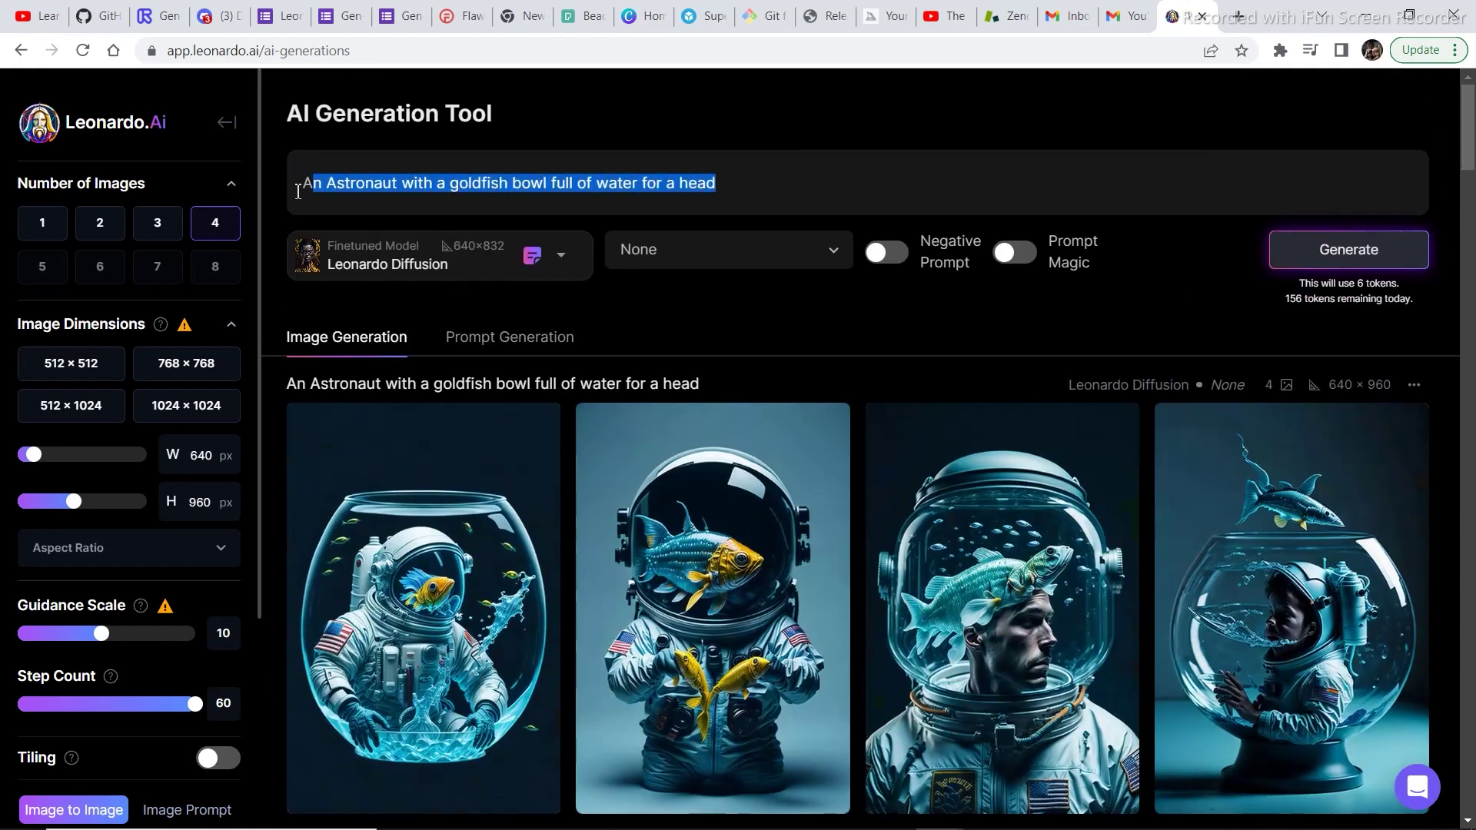
pyautogui.press('BackSpace')
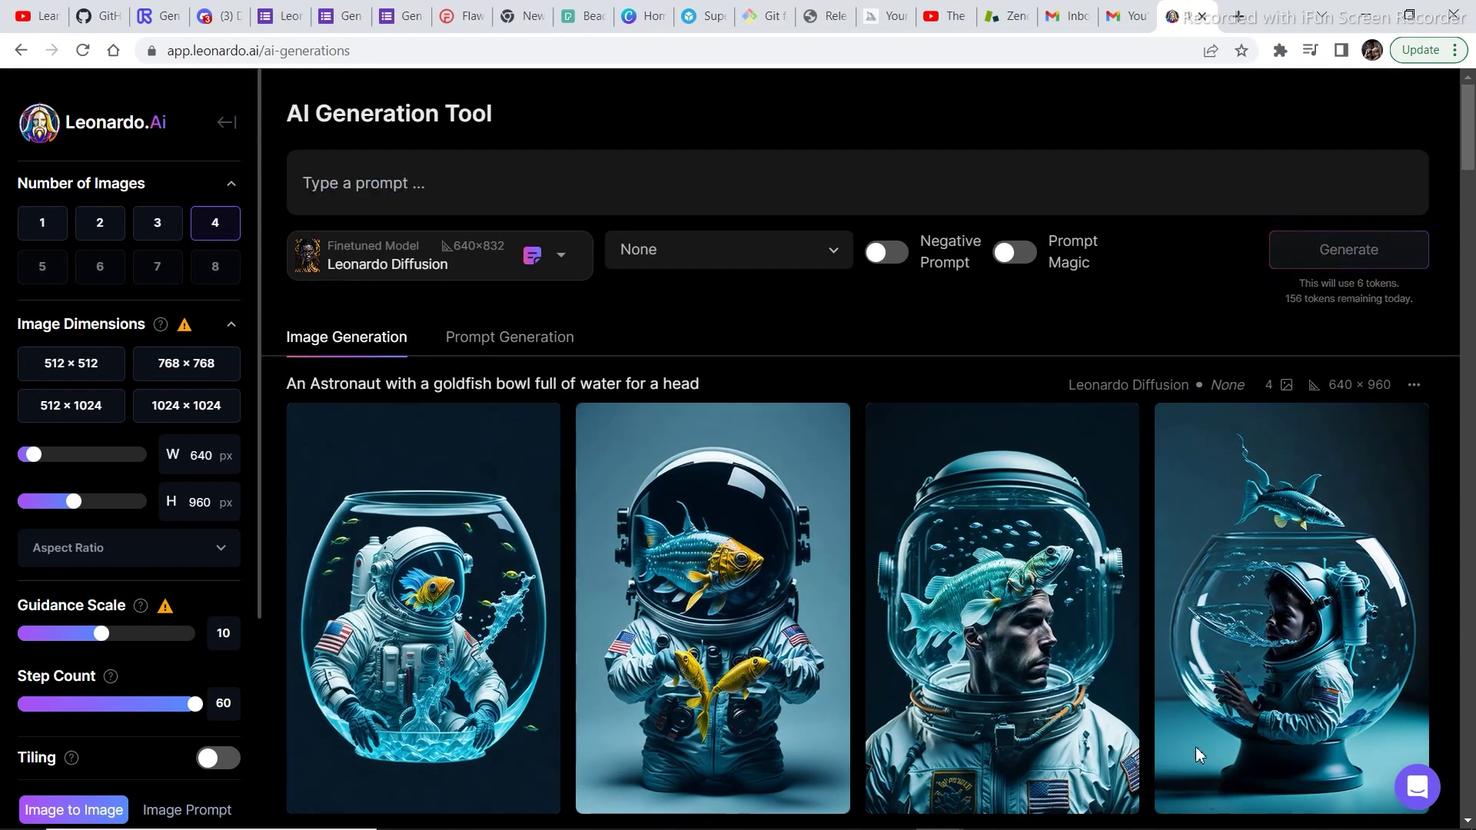
pyautogui.write('an old wooden ship stuck in a storm , bottle art , storm in a glass bottle')
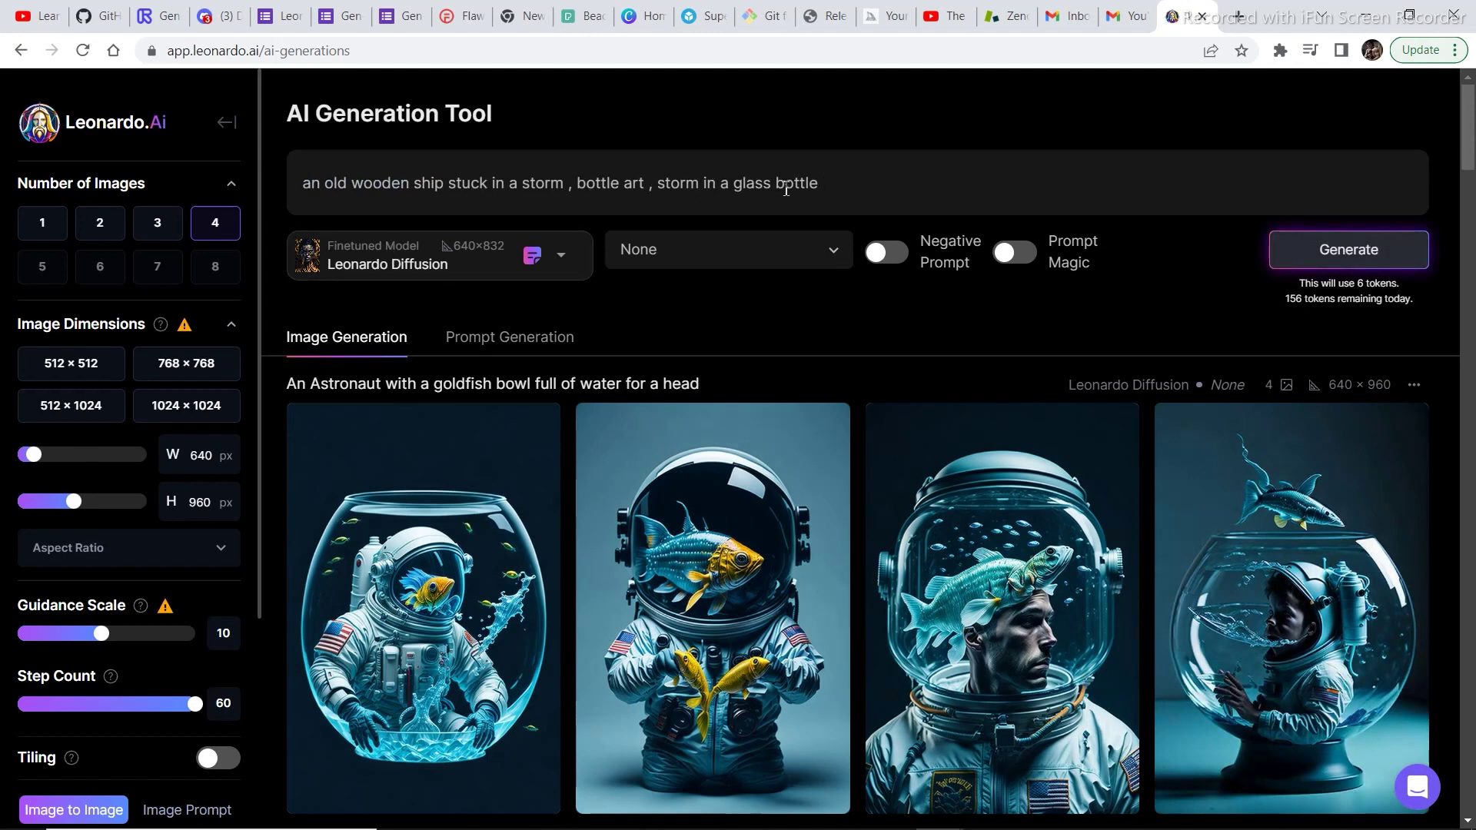
pyautogui.press('Return')
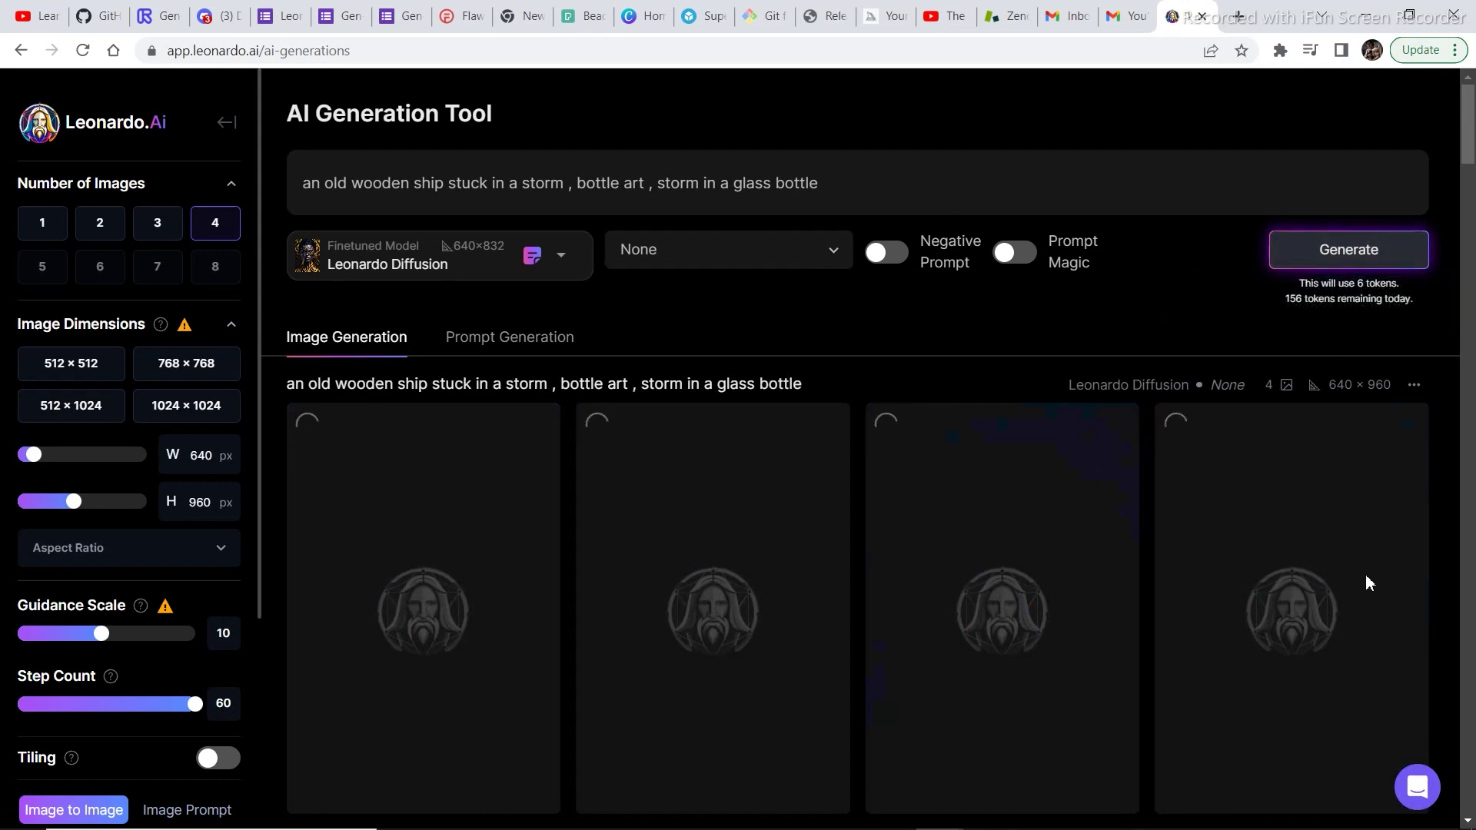
pyautogui.scroll(-2, 1272, 814)
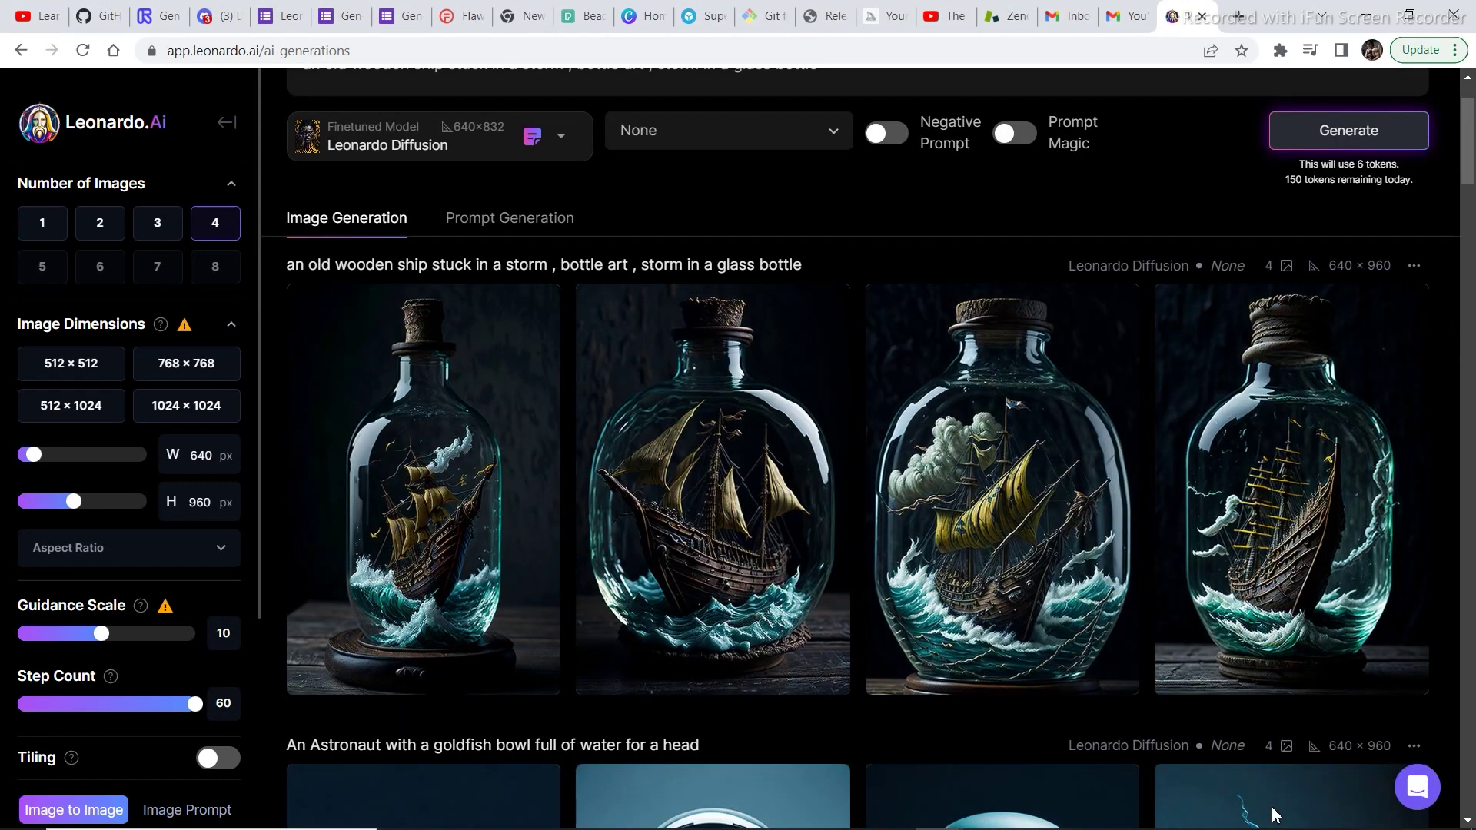
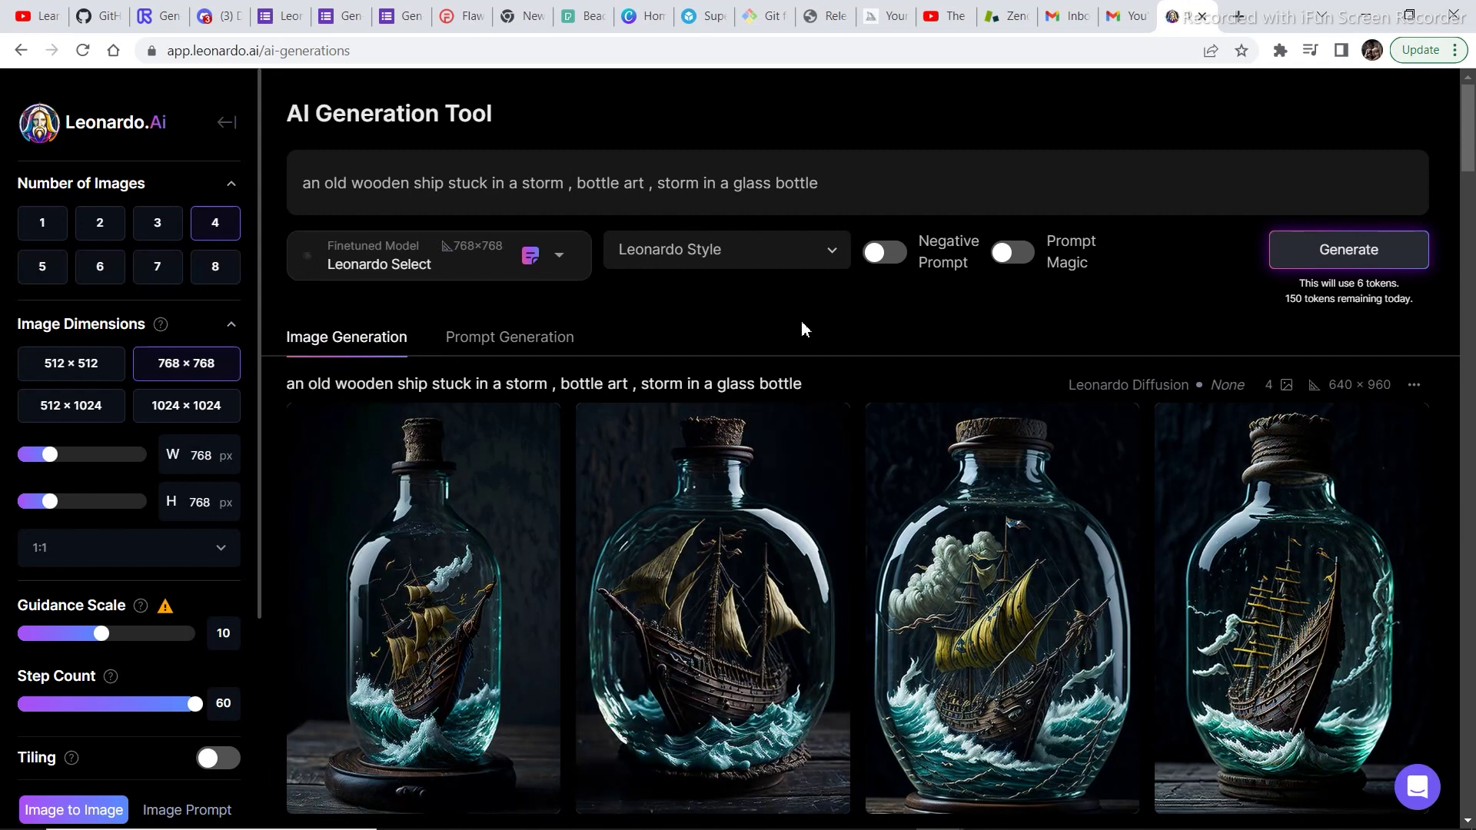
# - View the list of finetuned models available in the generation tool, and close it without changing the model
pyautogui.moveTo(1259, 787)
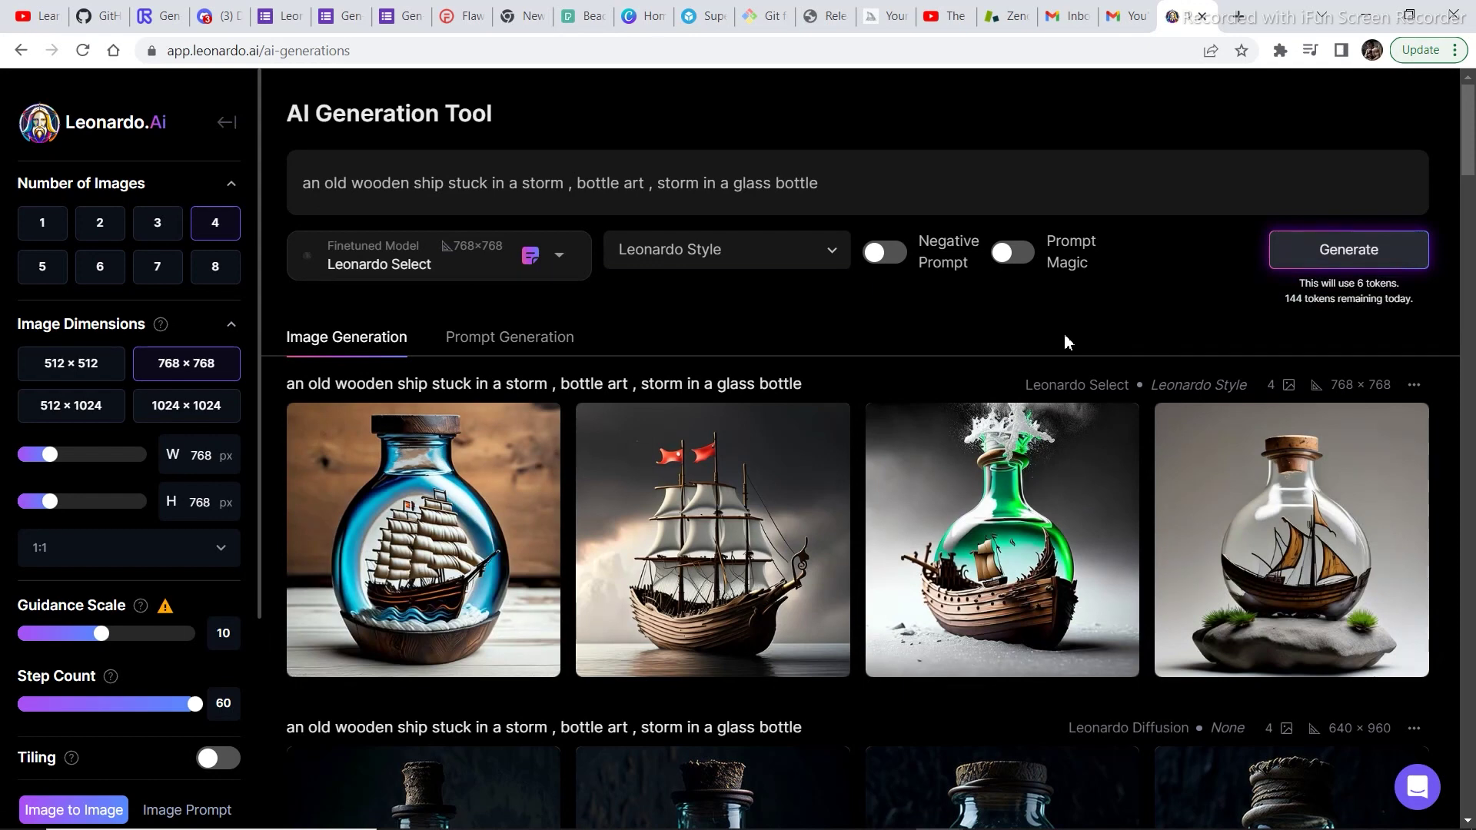
pyautogui.click(518, 280)
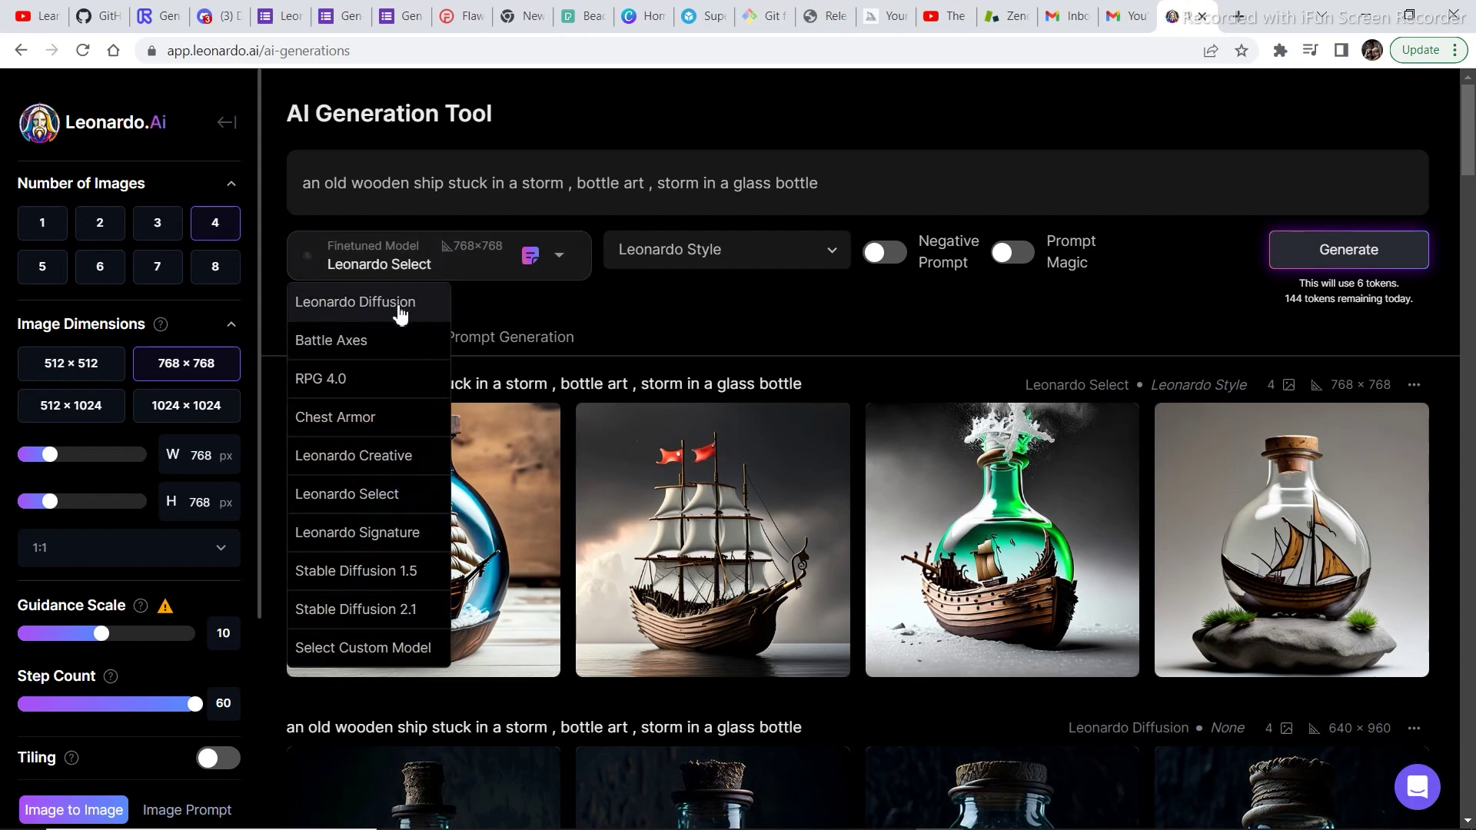
pyautogui.click(546, 306)
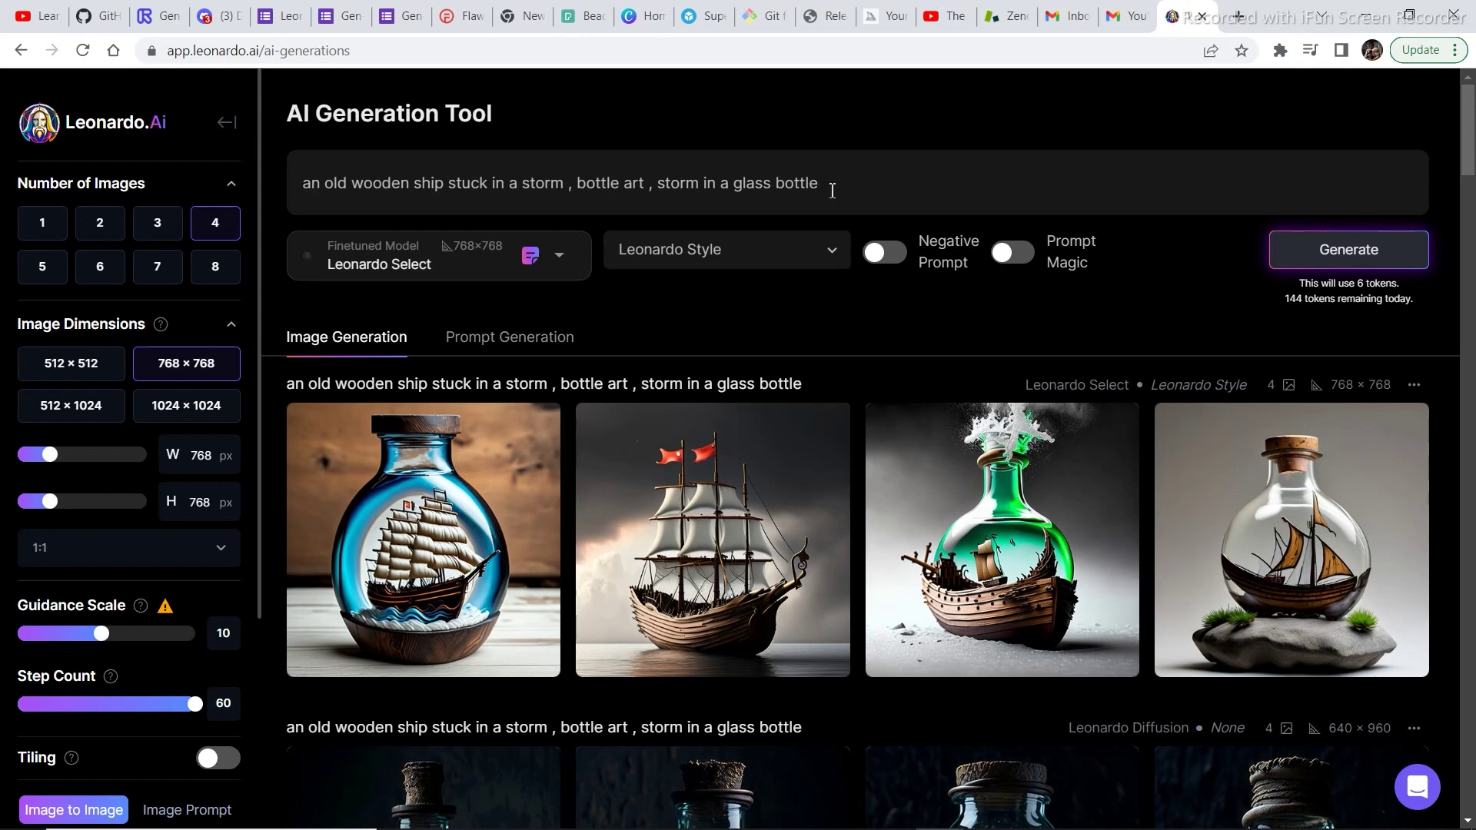
pyautogui.click(471, 264)
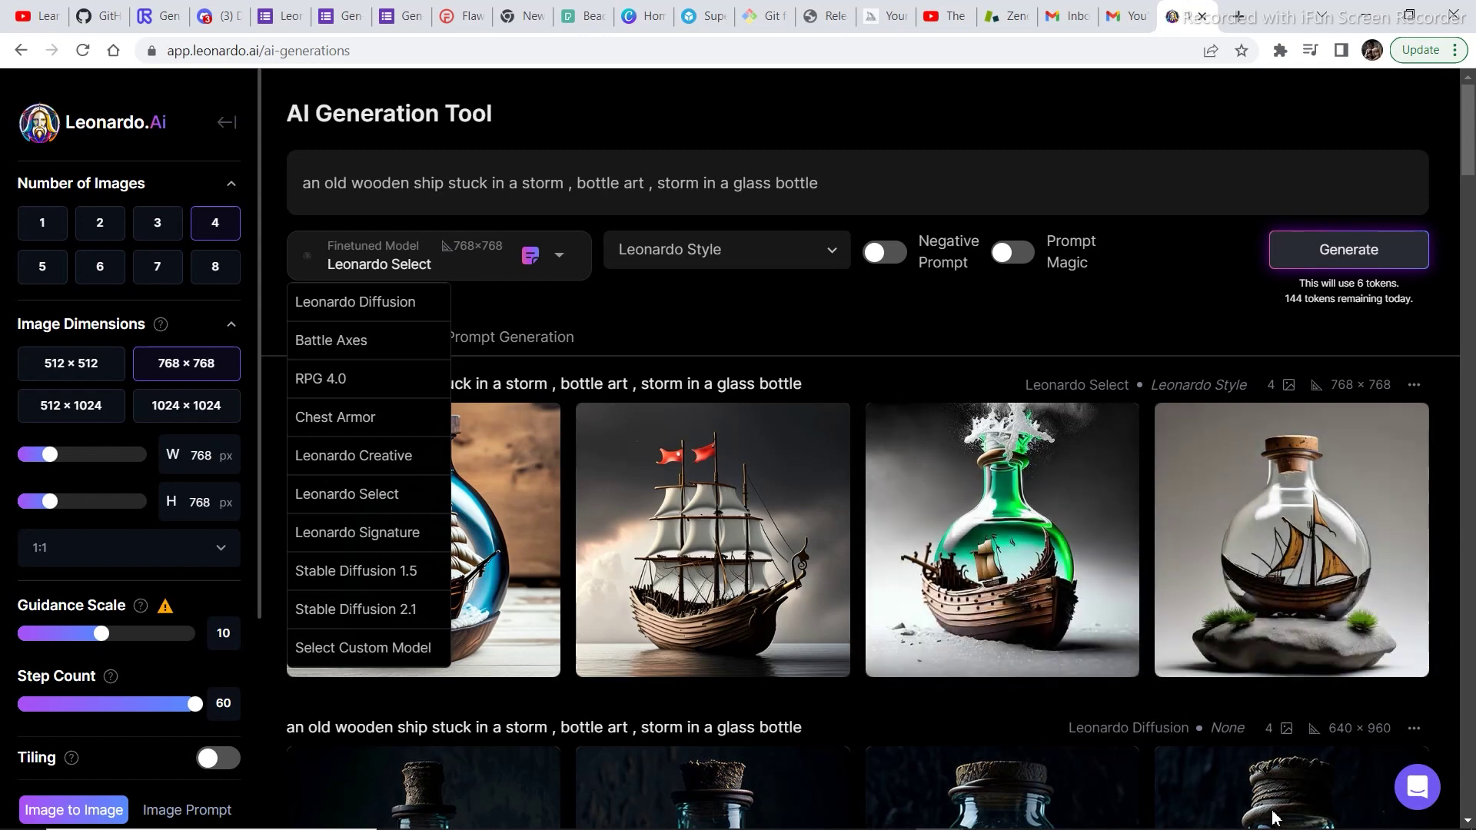
pyautogui.click(592, 445)
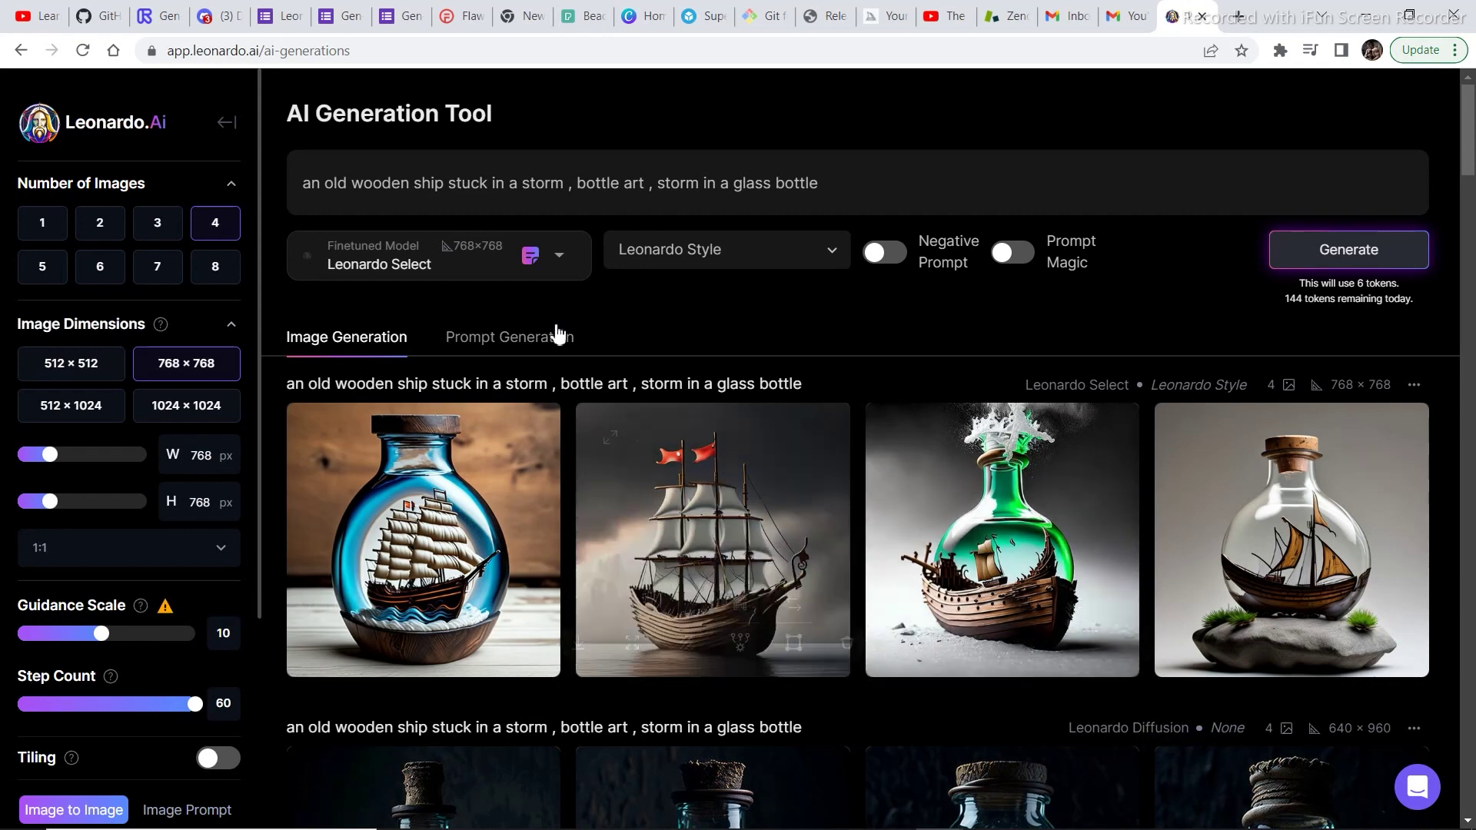
# - View the Prompt Generation tool, return to image generation and check the finetuned model list again
pyautogui.click(469, 346)
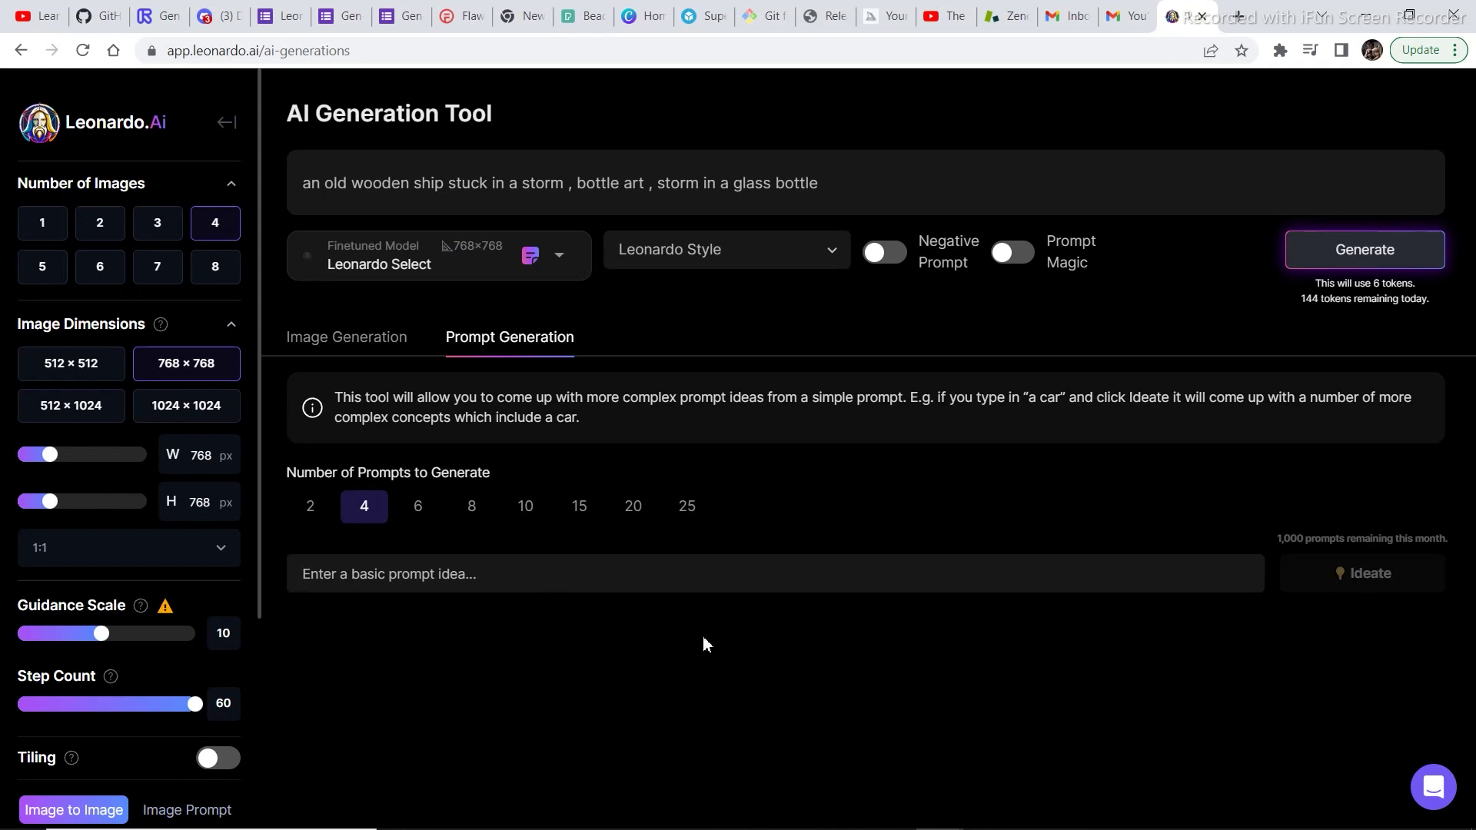
pyautogui.hotkey('alt', 'Left')
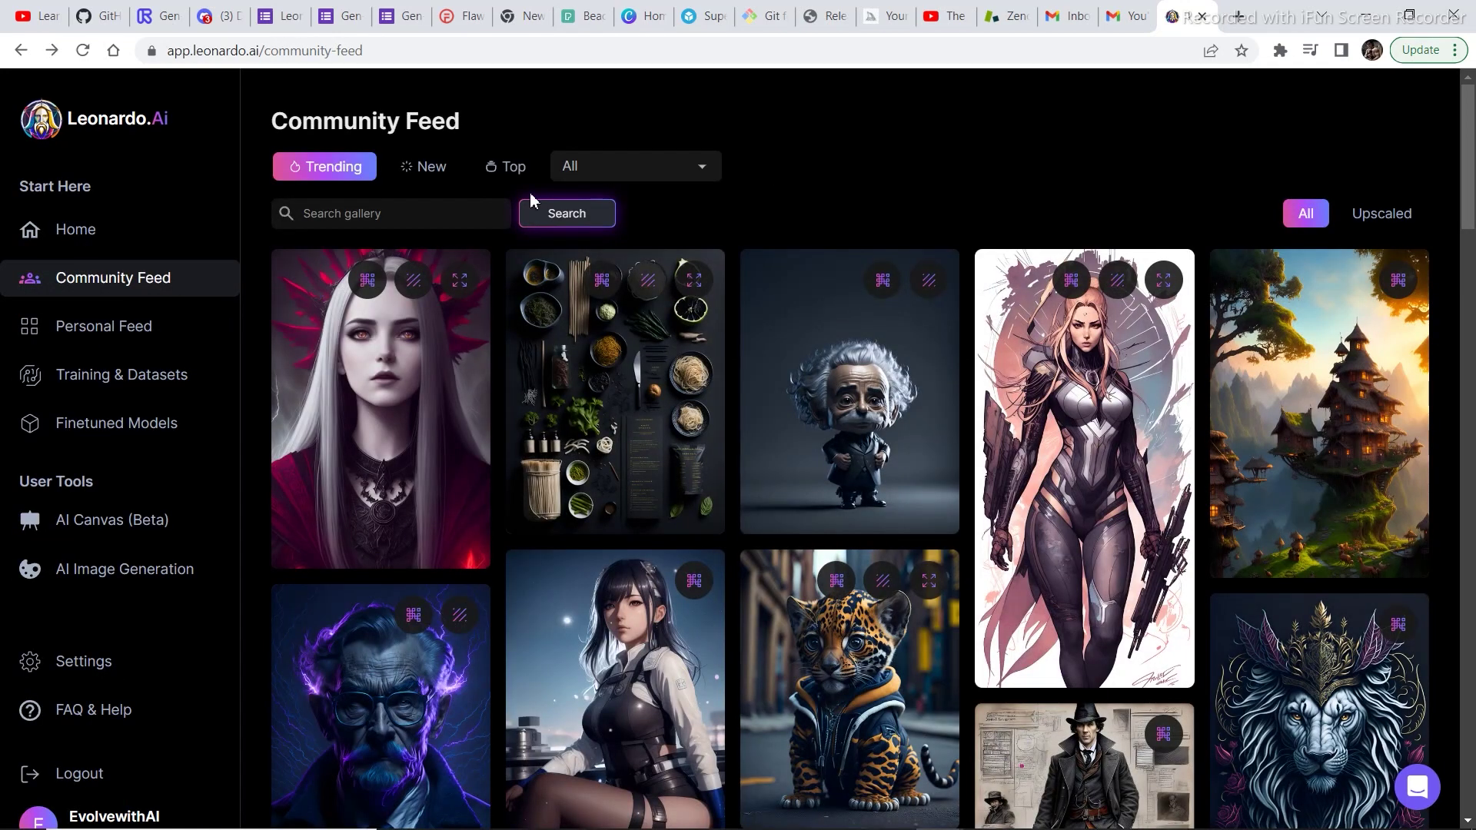
pyautogui.click(117, 583)
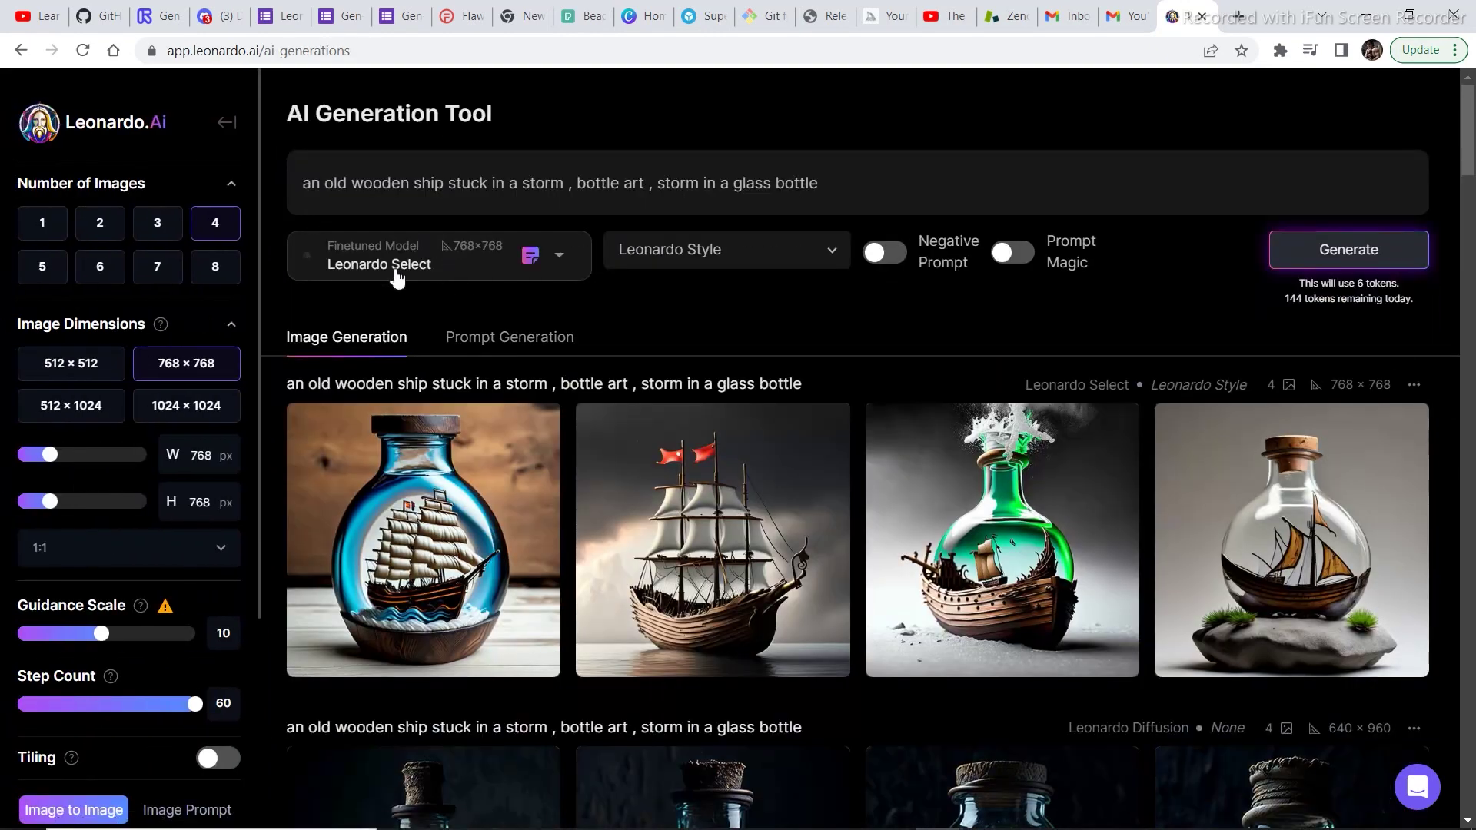
pyautogui.click(397, 277)
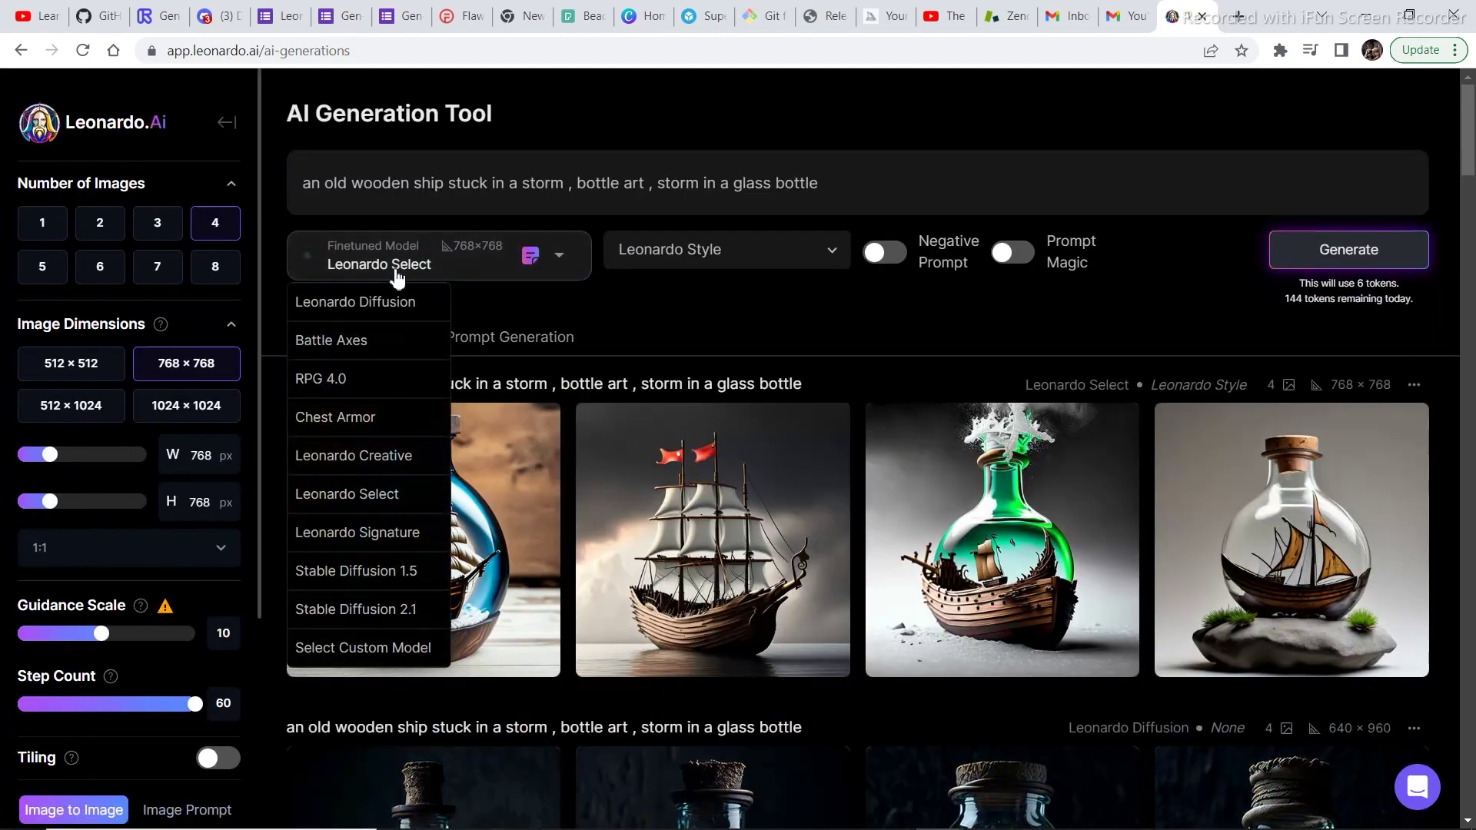
pyautogui.click(739, 305)
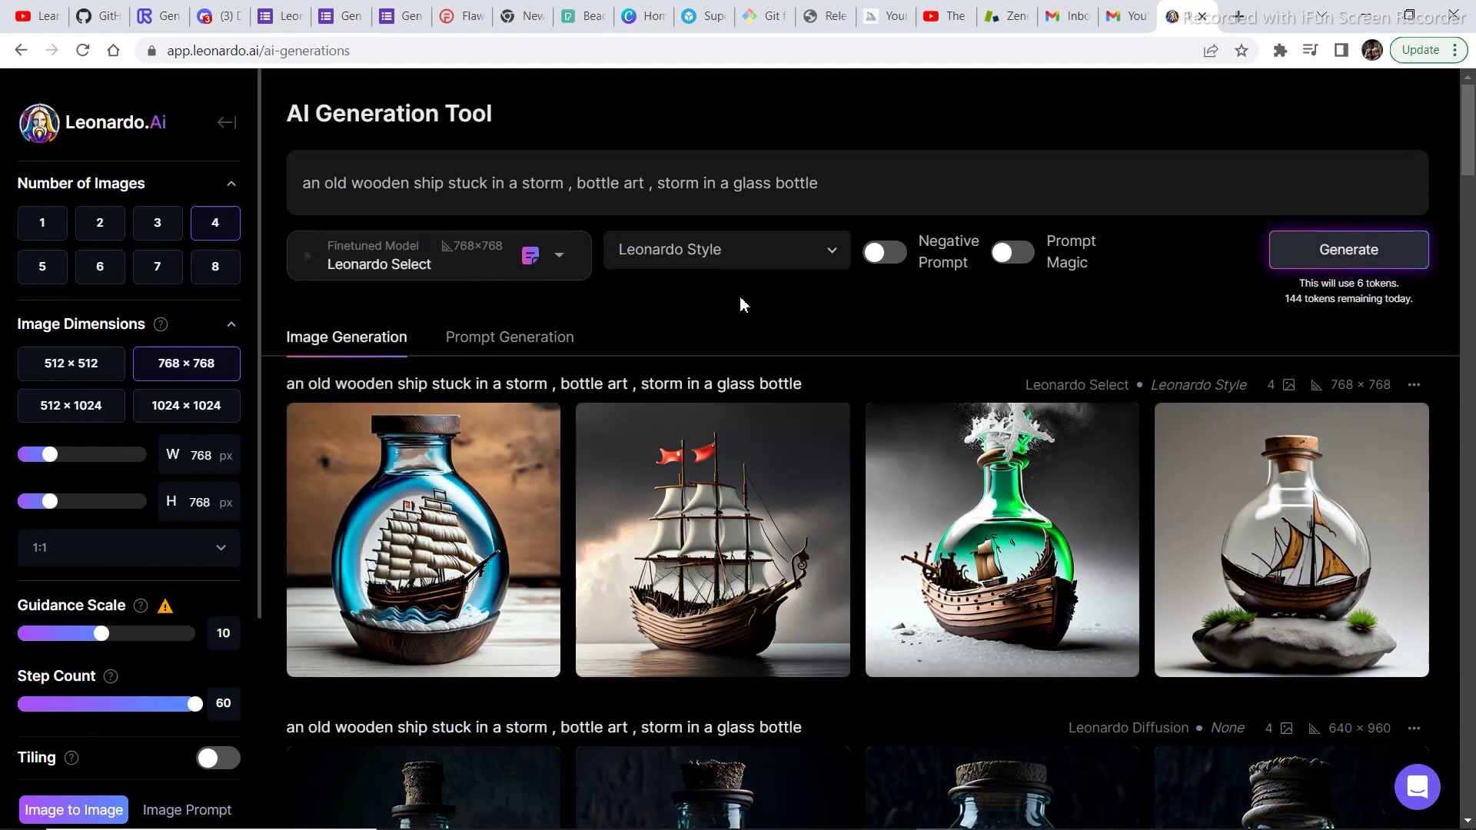
# - Open a blank AI Canvas and import the community feed image of the leopard cub wearing a hooded jacket
pyautogui.hotkey('alt', 'Left')
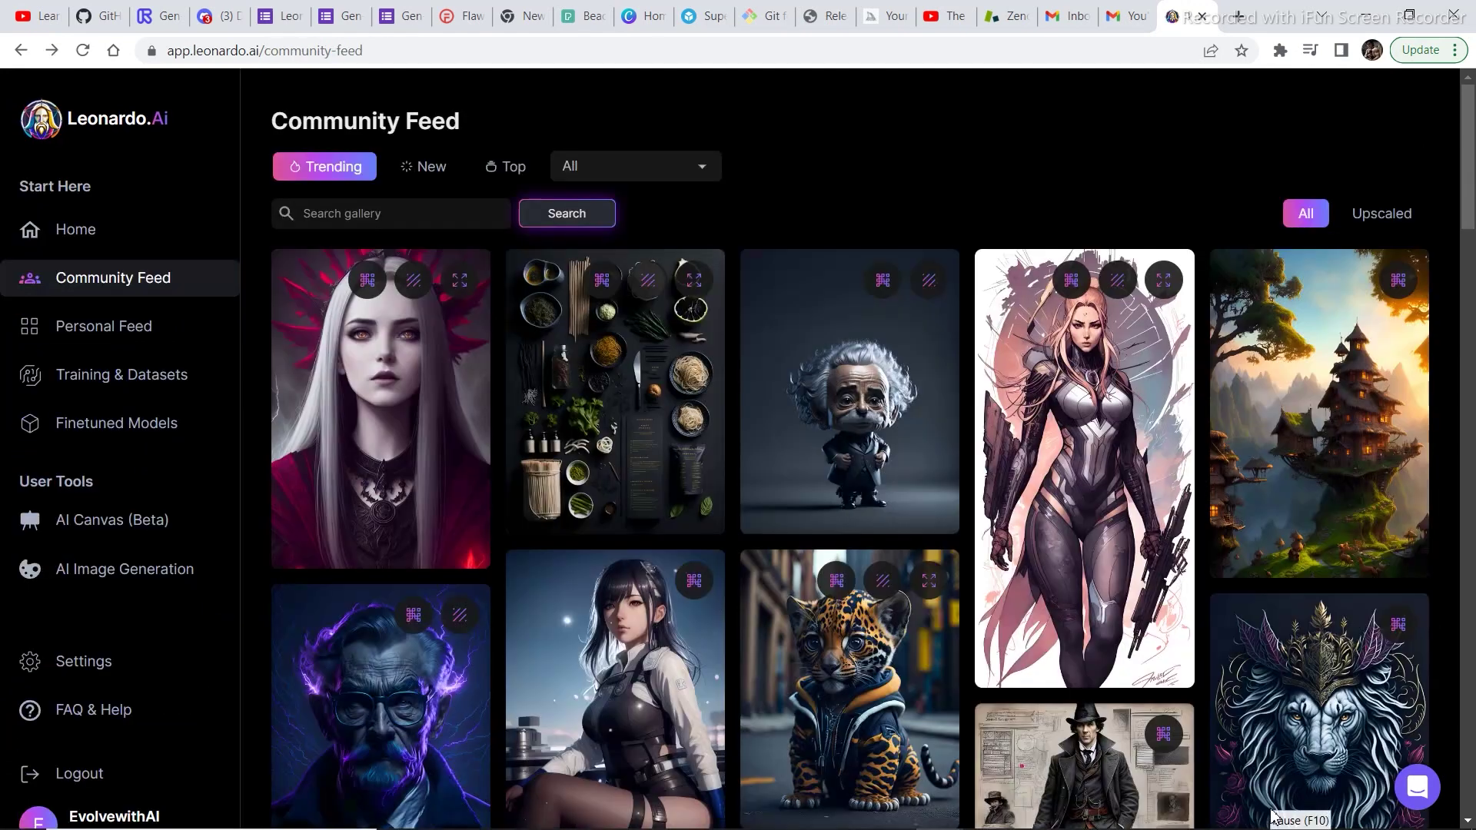
pyautogui.click(128, 529)
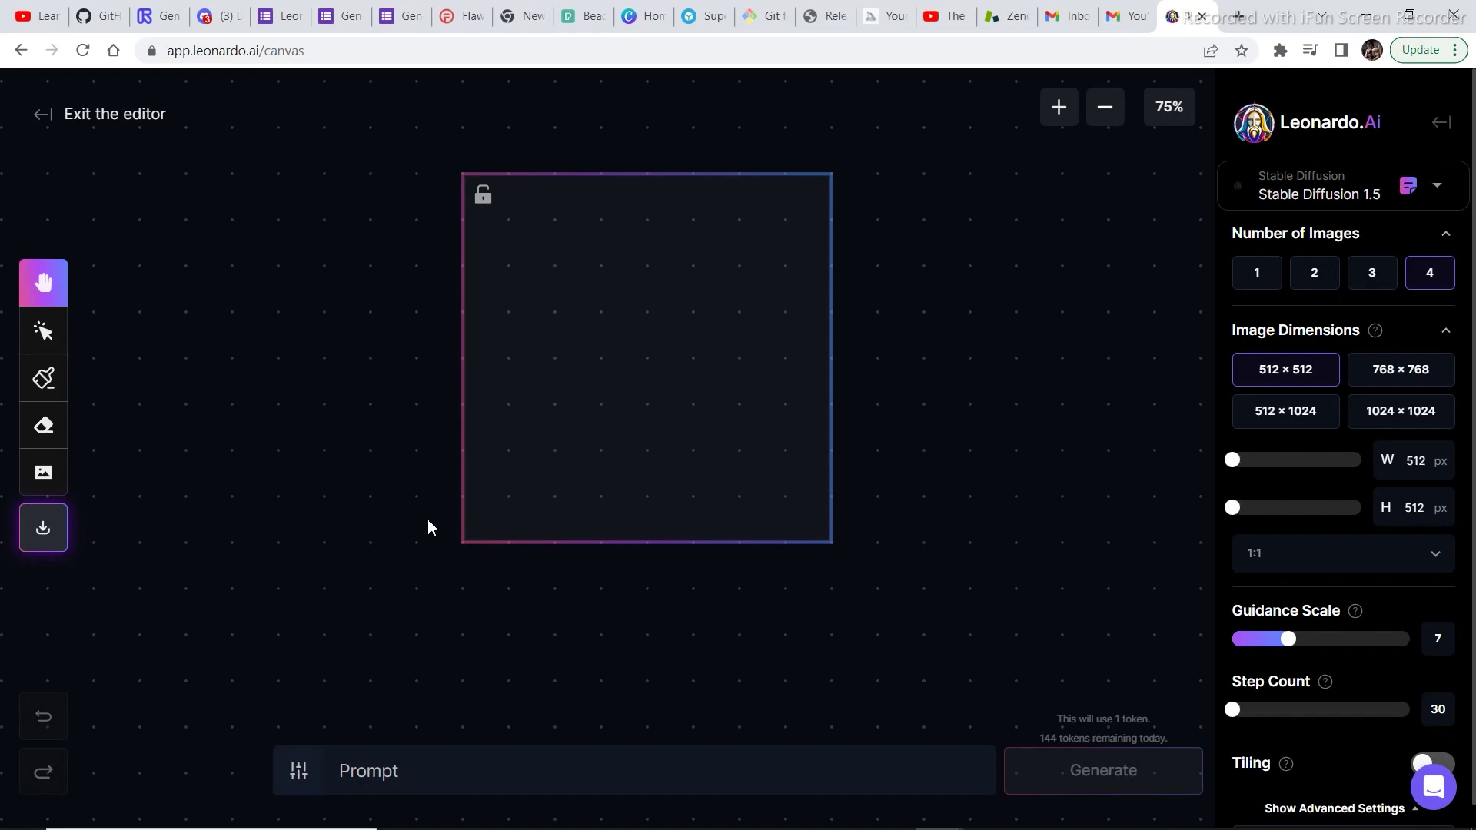
pyautogui.click(57, 471)
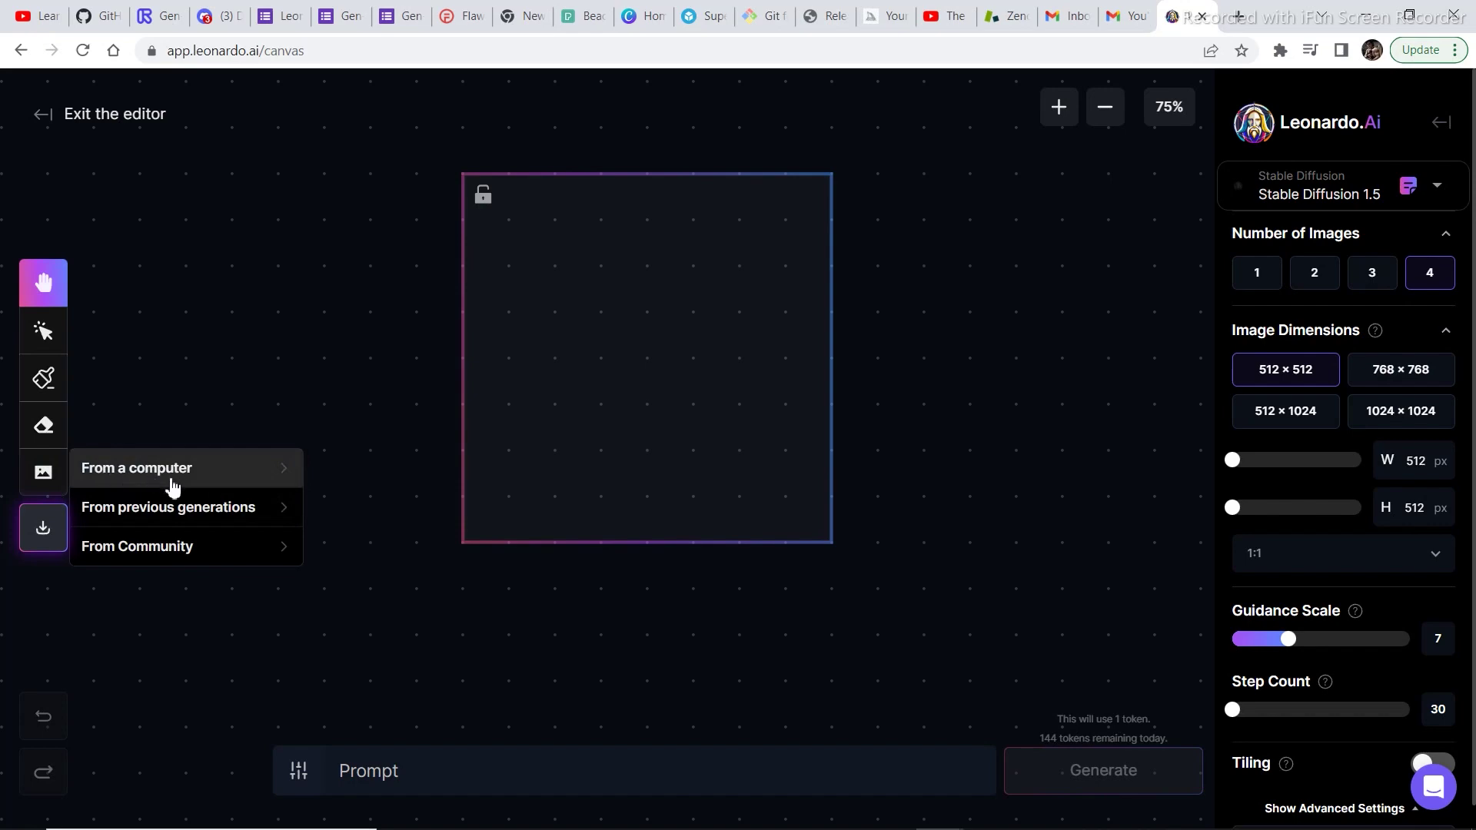
pyautogui.click(183, 547)
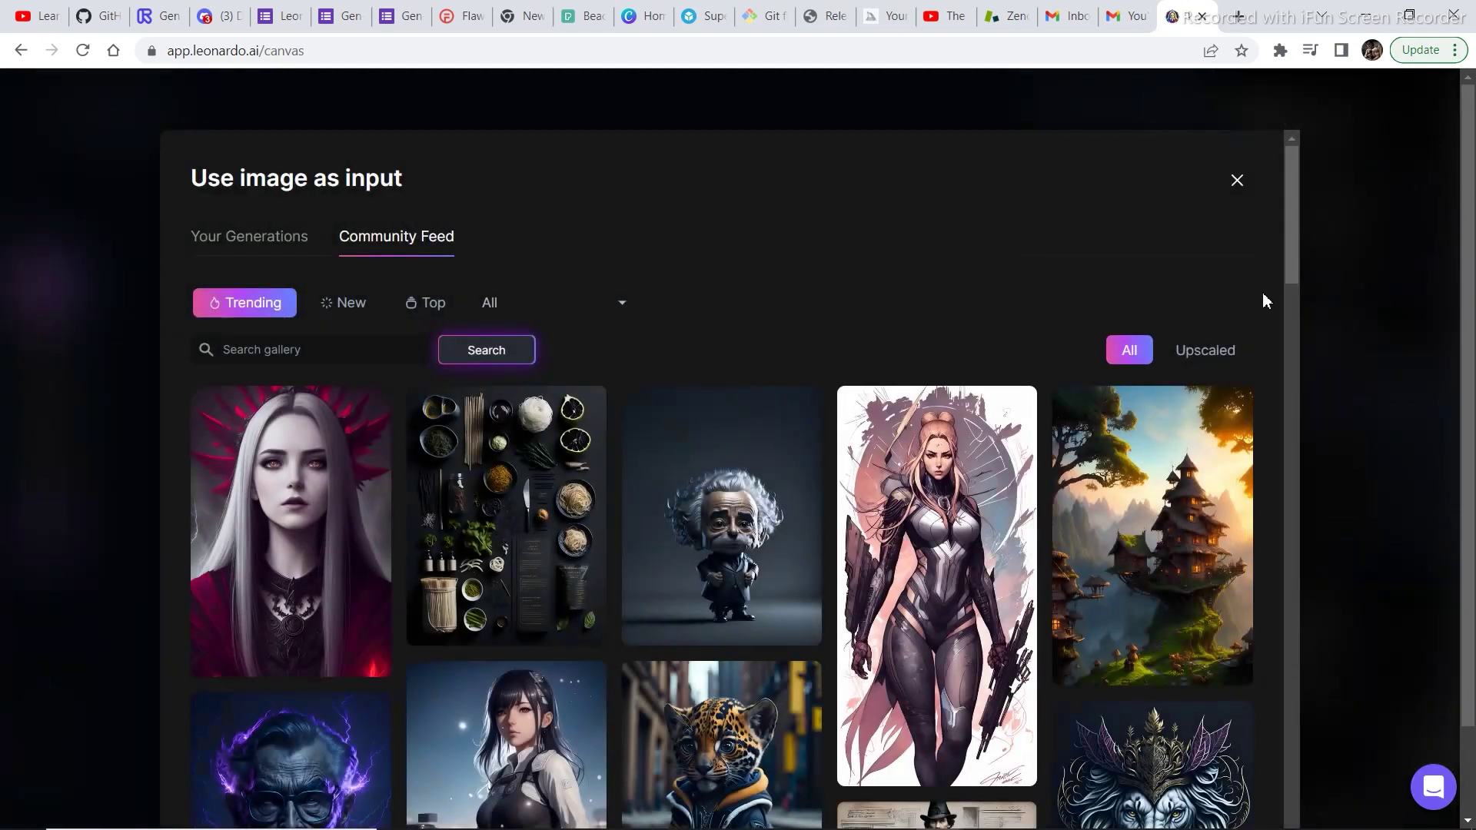
pyautogui.moveTo(1292, 257); pyautogui.dragTo(1284, 312)
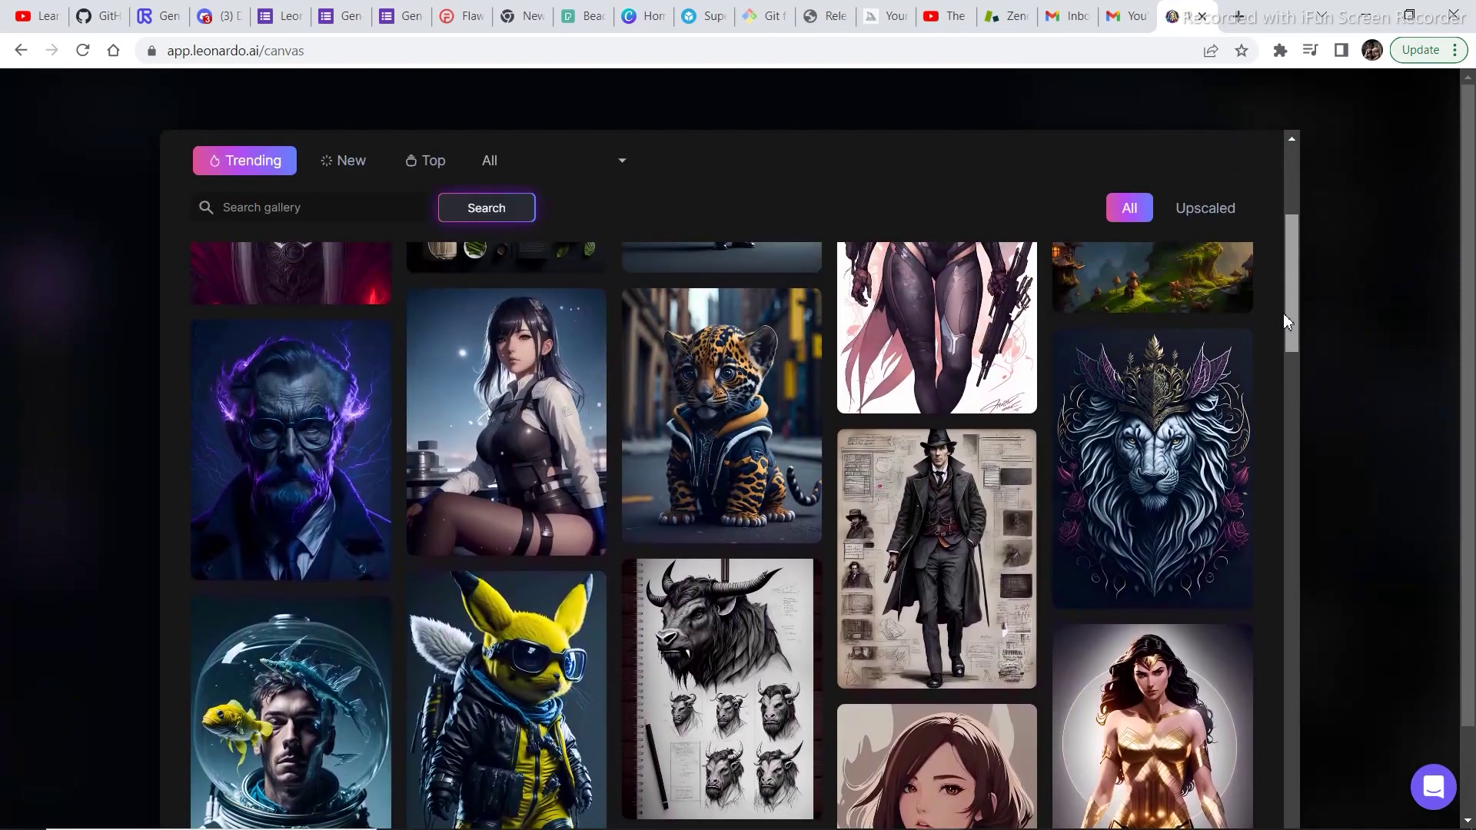
pyautogui.click(706, 388)
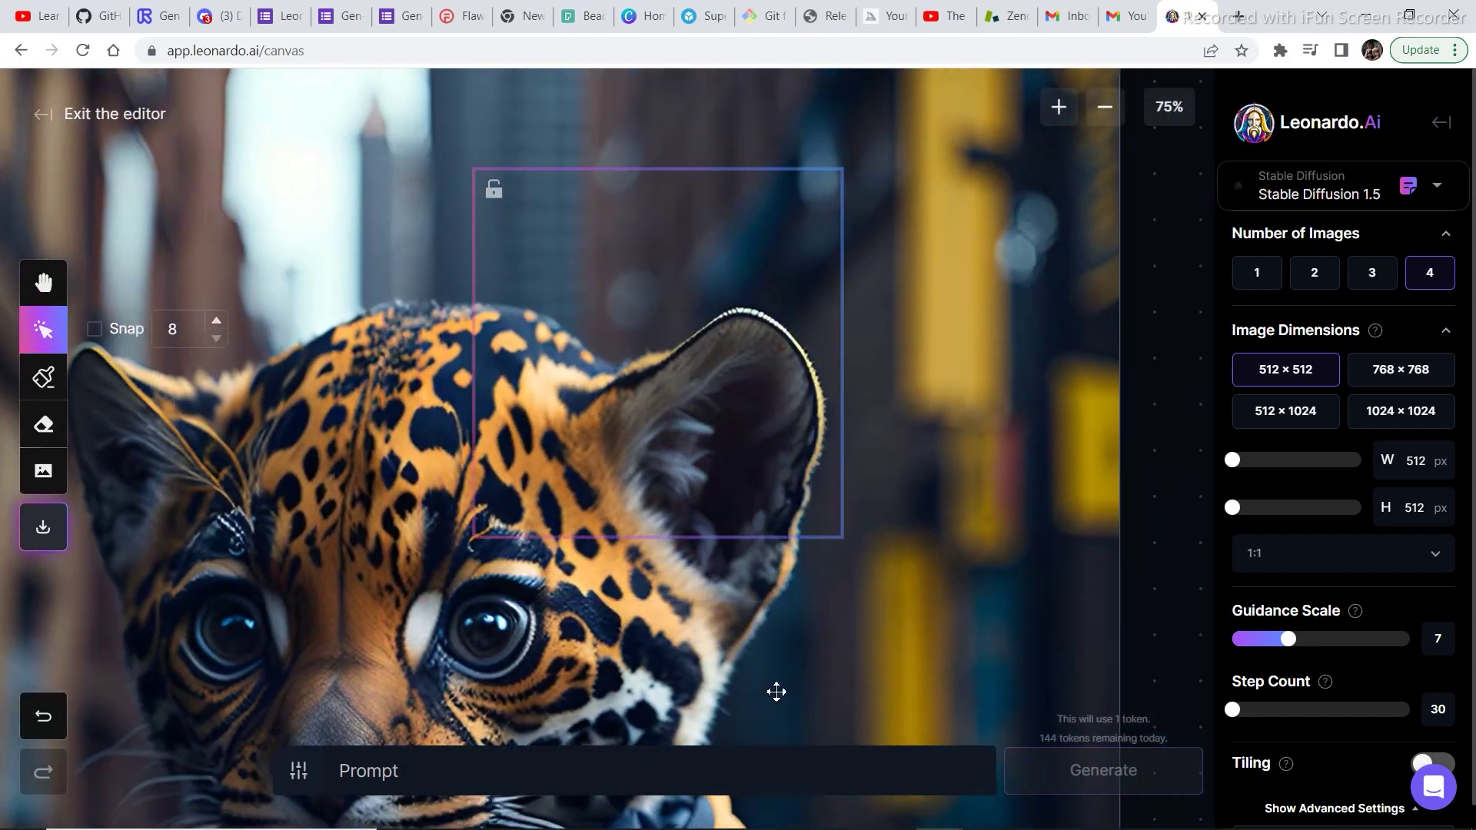
# - Scale the leopard cub image down to about the width of the generation frame and move it to the middle of the canvas
pyautogui.moveTo(777, 692); pyautogui.dragTo(623, 693)
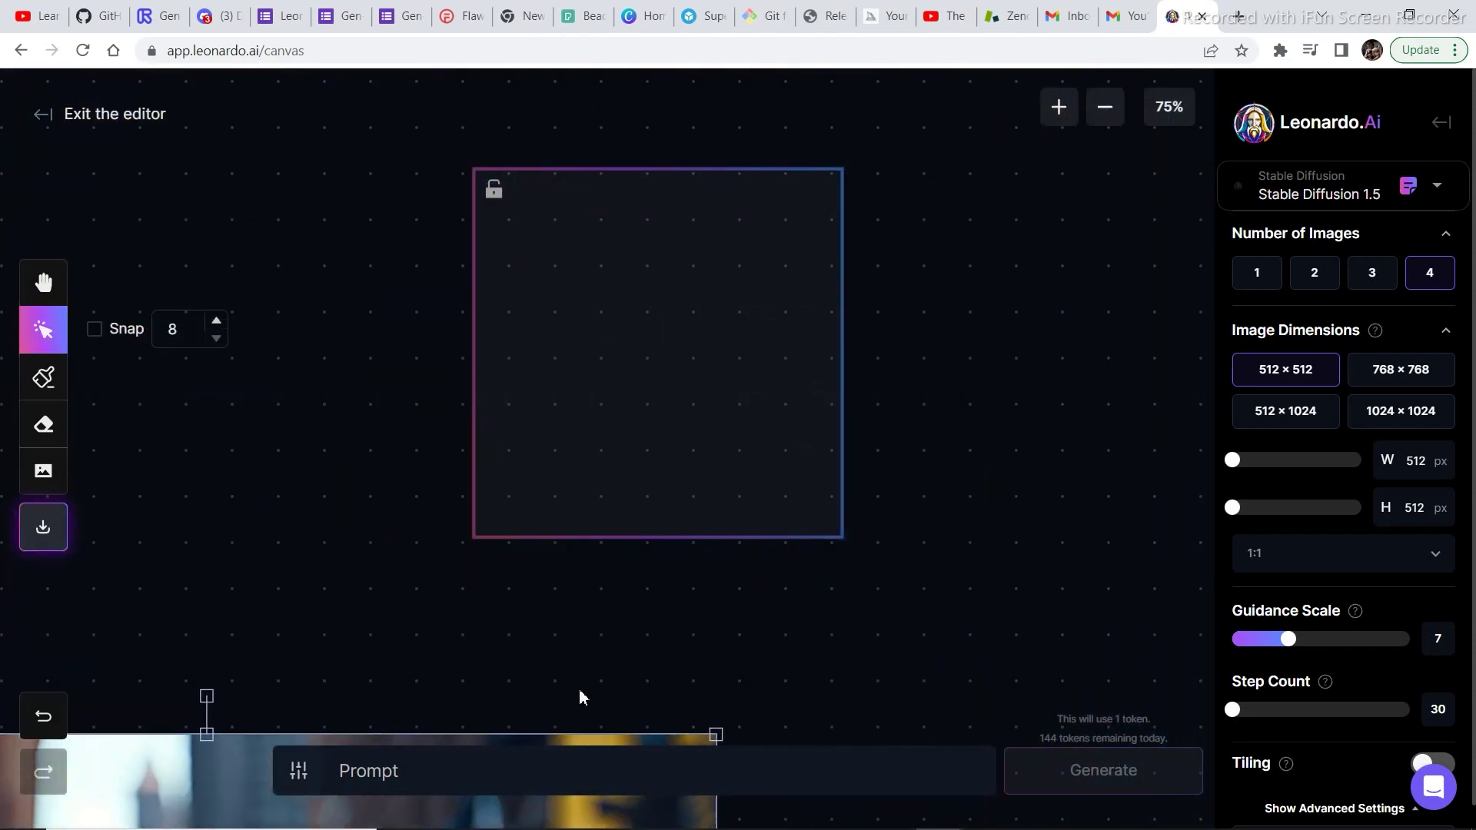
pyautogui.moveTo(192, 784); pyautogui.dragTo(547, 125)
pyautogui.moveTo(1052, 59); pyautogui.dragTo(587, 593)
pyautogui.moveTo(240, 725); pyautogui.dragTo(771, 198)
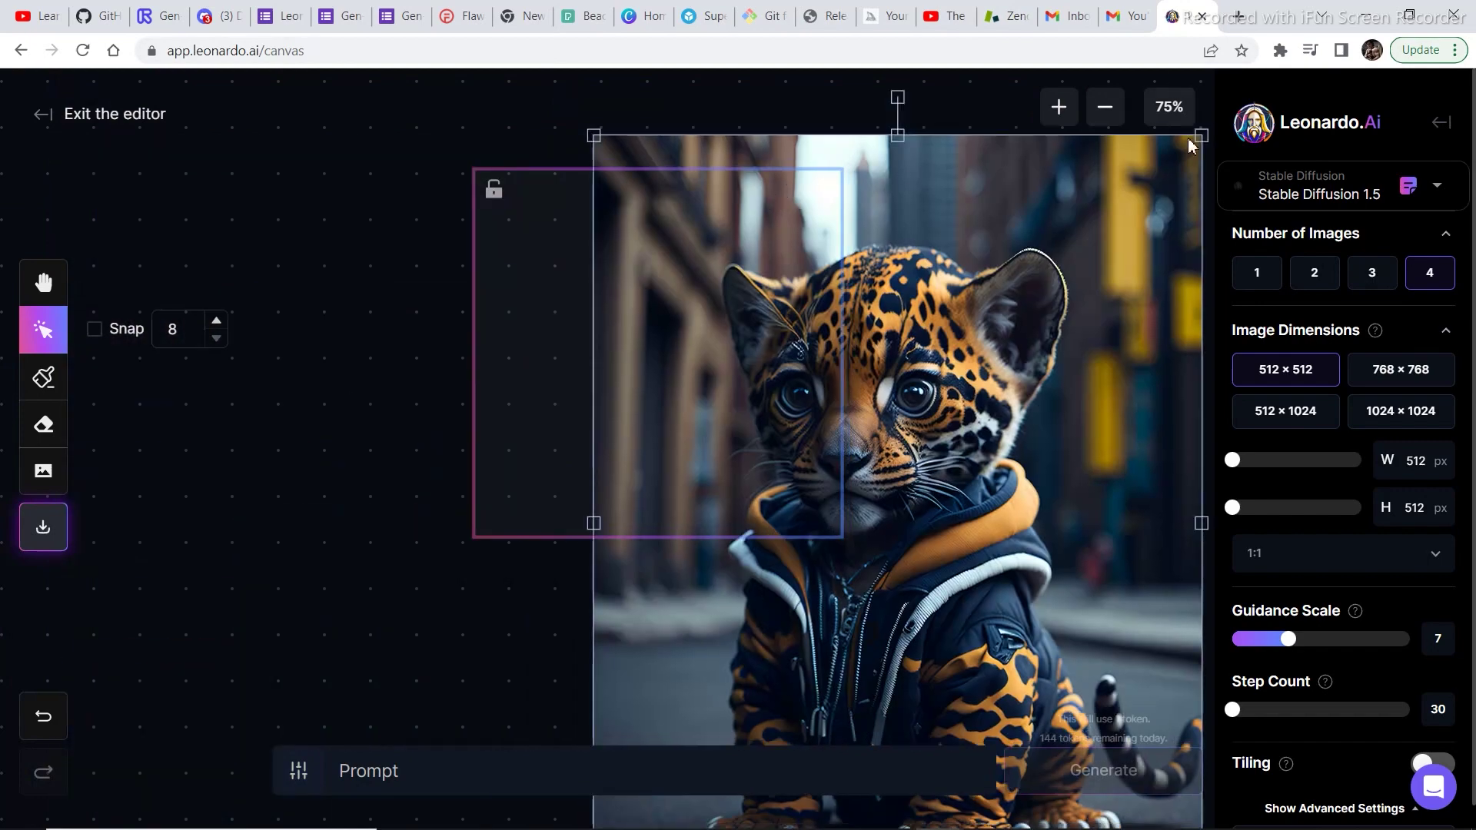
pyautogui.hotkey('ctrl', 'z')
# - Enable snapping at 8 and place the generation frame over the image's upper right edge, level with its top, extending into the empty canvas
pyautogui.moveTo(800, 345); pyautogui.dragTo(906, 442)
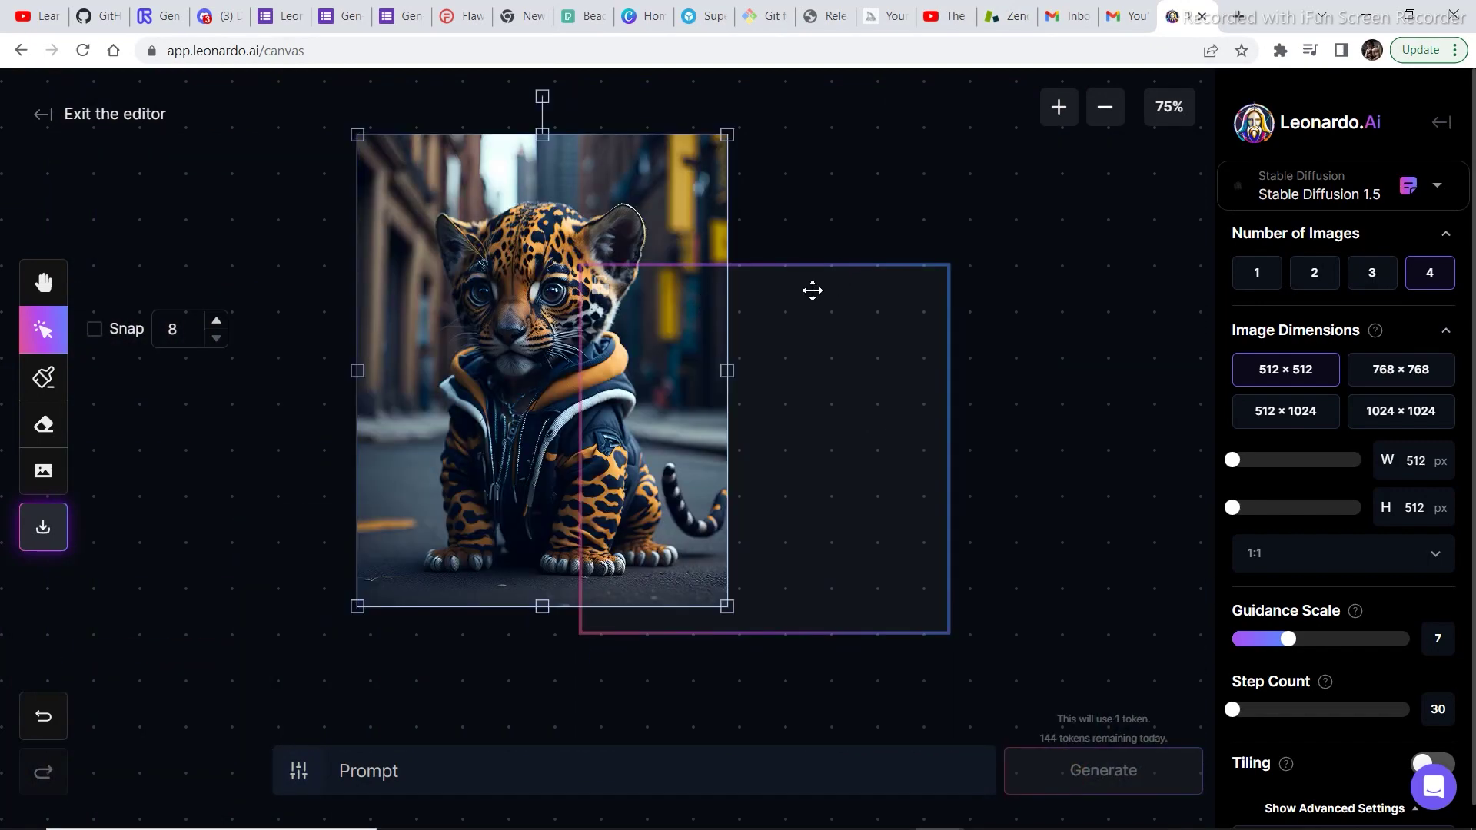
pyautogui.moveTo(807, 267); pyautogui.dragTo(787, 149)
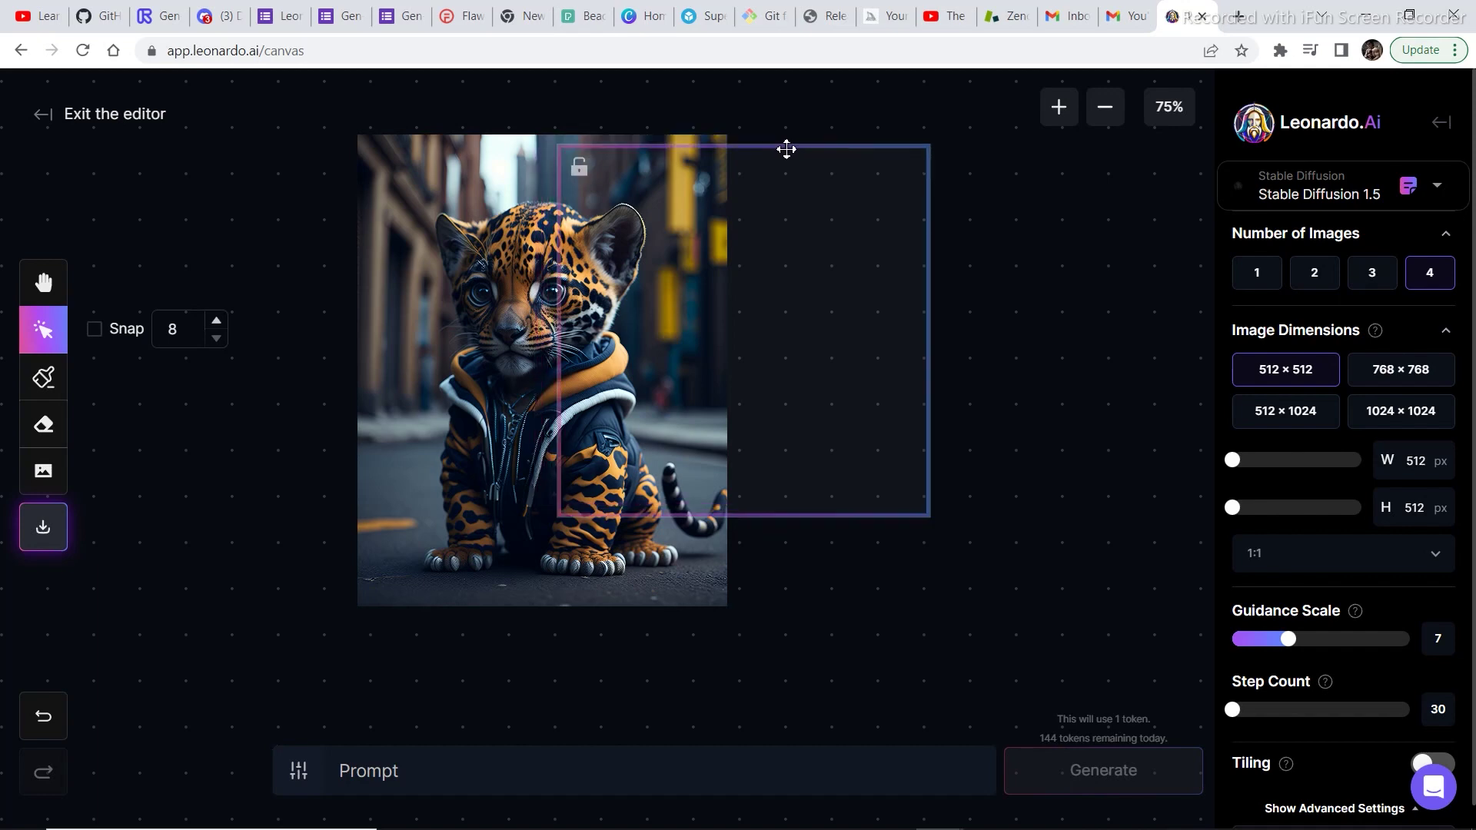
pyautogui.click(95, 330)
pyautogui.moveTo(833, 149)
pyautogui.mouseDown()
pyautogui.moveTo(807, 142)
pyautogui.moveTo(846, 135)
pyautogui.moveTo(824, 136)
pyautogui.mouseUp()
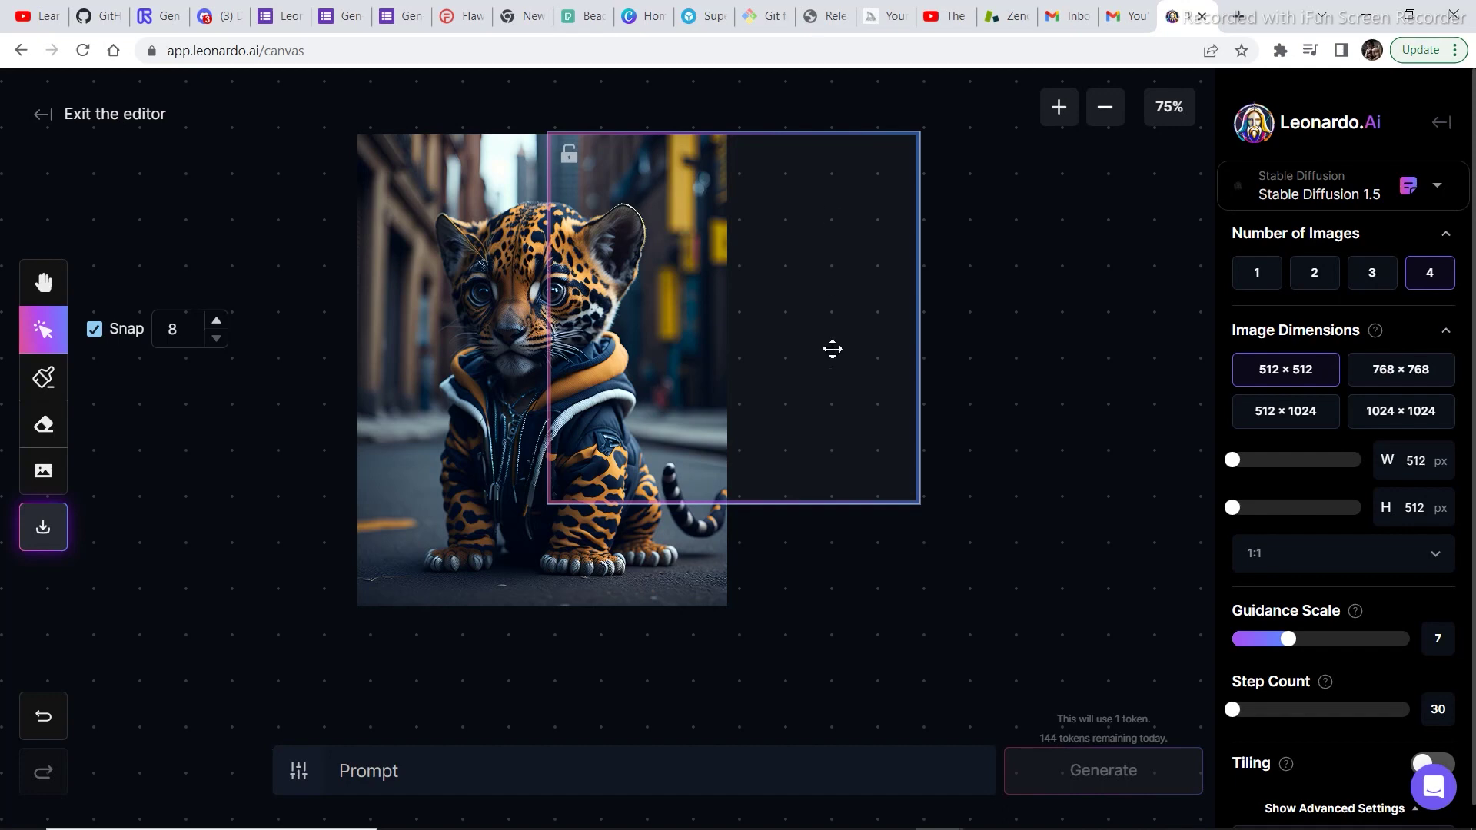
# - Extend the street scene into the framed empty area with the prompt "add building", and accept the fourth variation
pyautogui.click(432, 782)
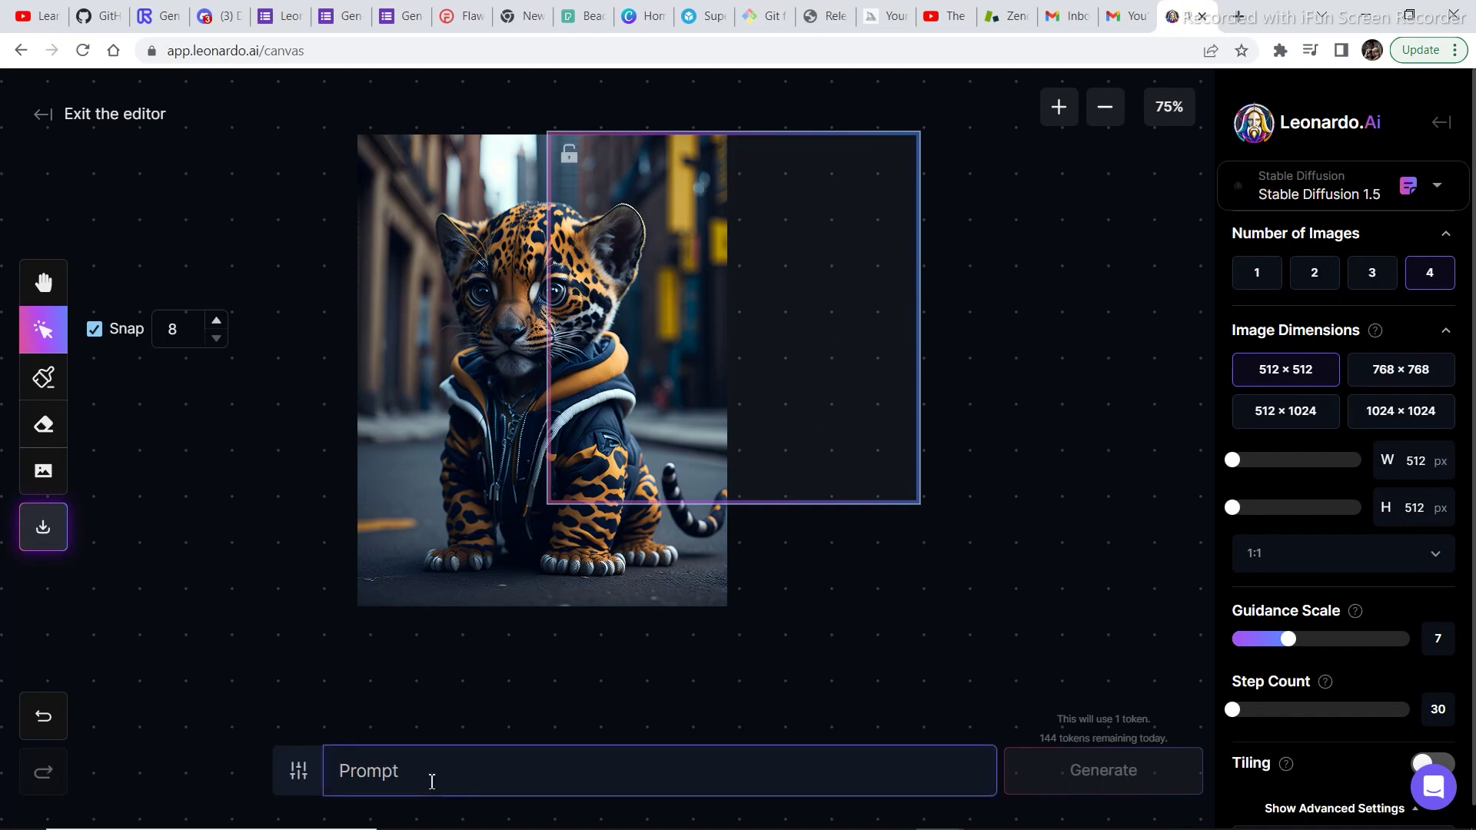
pyautogui.write('gen')
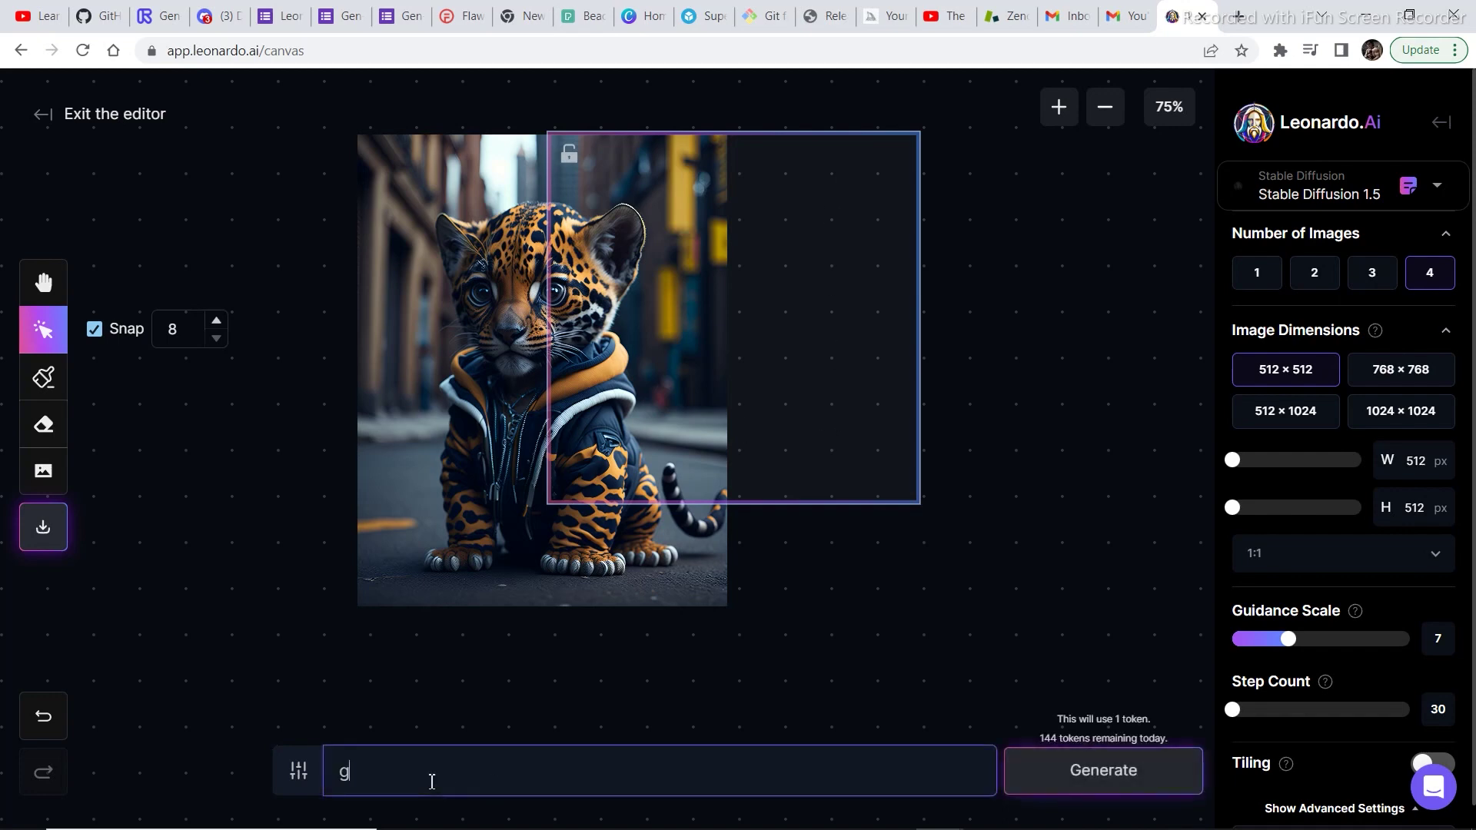
pyautogui.press('BackSpace')
pyautogui.write('ass structure')
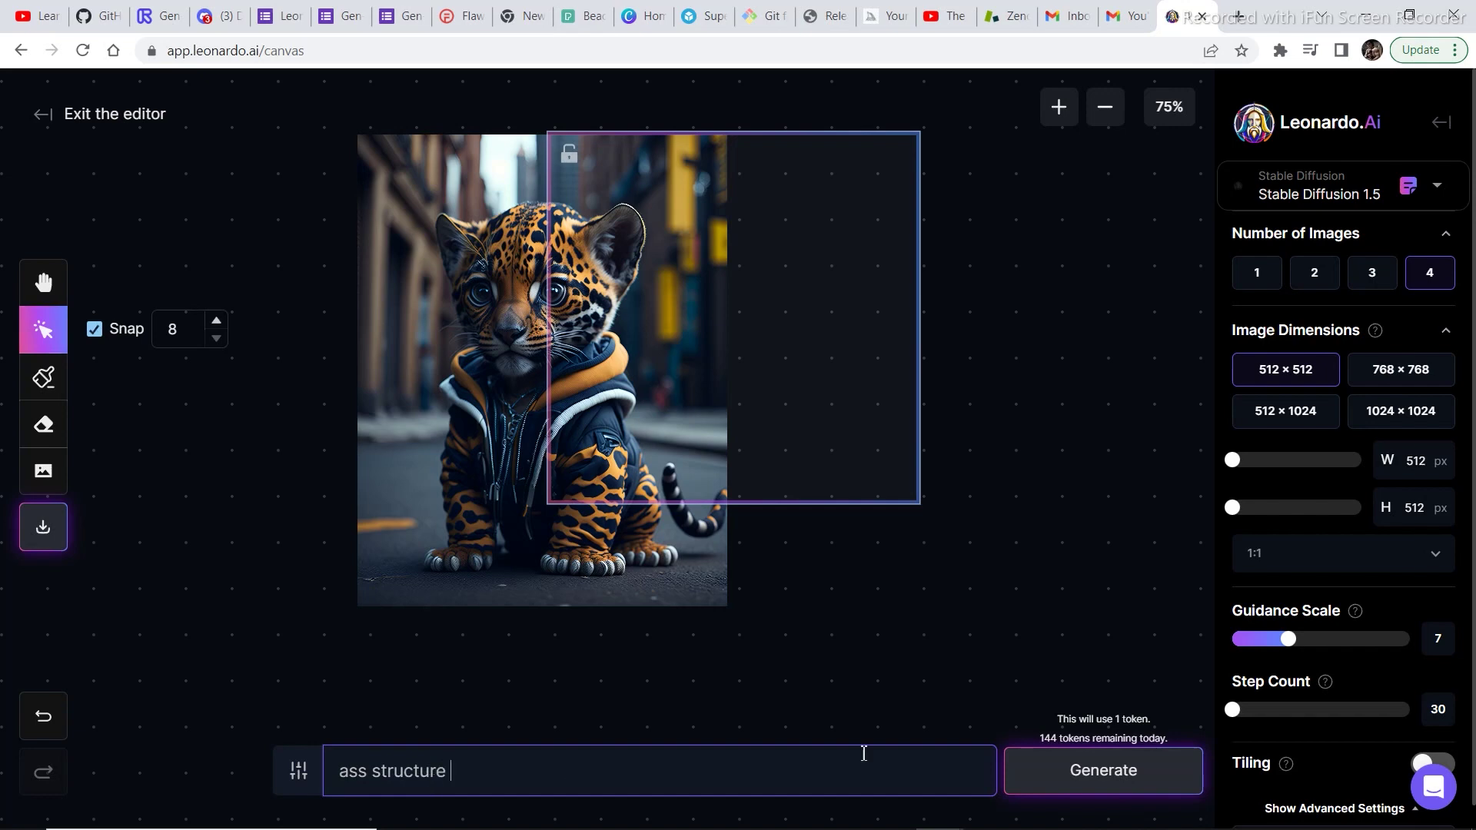
pyautogui.click(1102, 792)
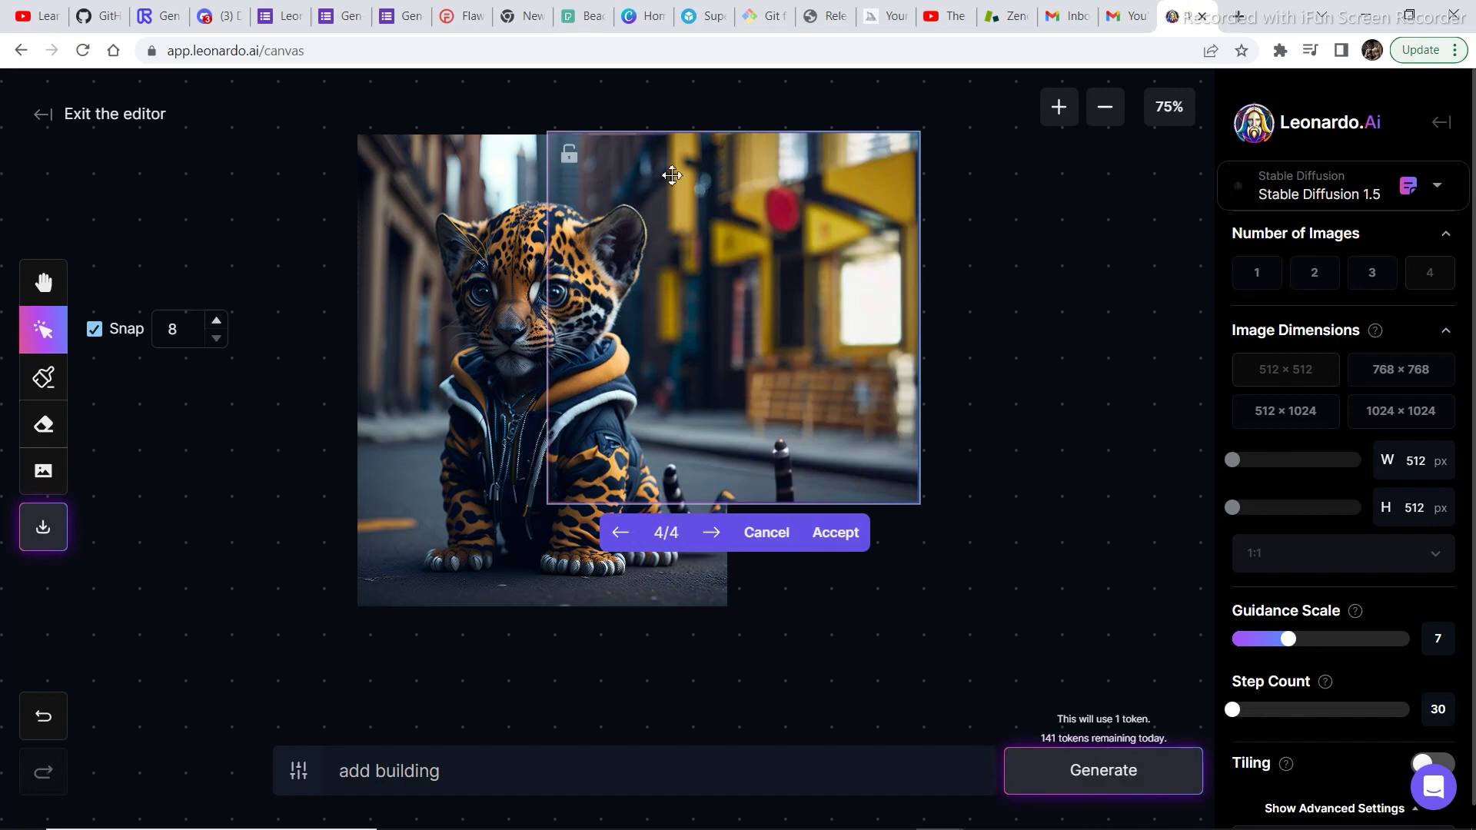
pyautogui.click(836, 551)
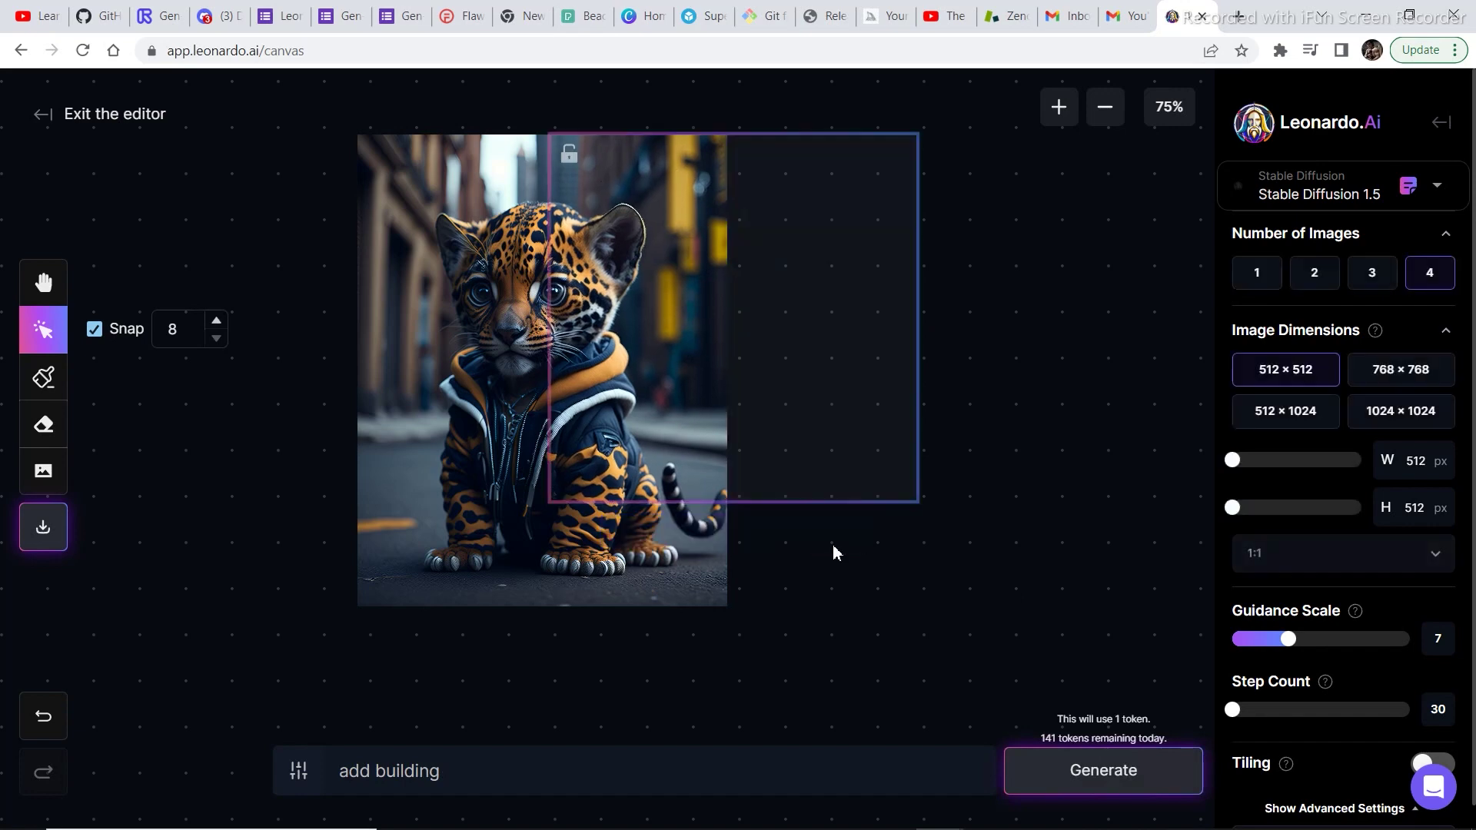
# - Move the frame down to the image's bottom edge, generate with "add building", compare the variations and accept the fourth
pyautogui.moveTo(807, 280); pyautogui.dragTo(806, 383)
pyautogui.click(1111, 781)
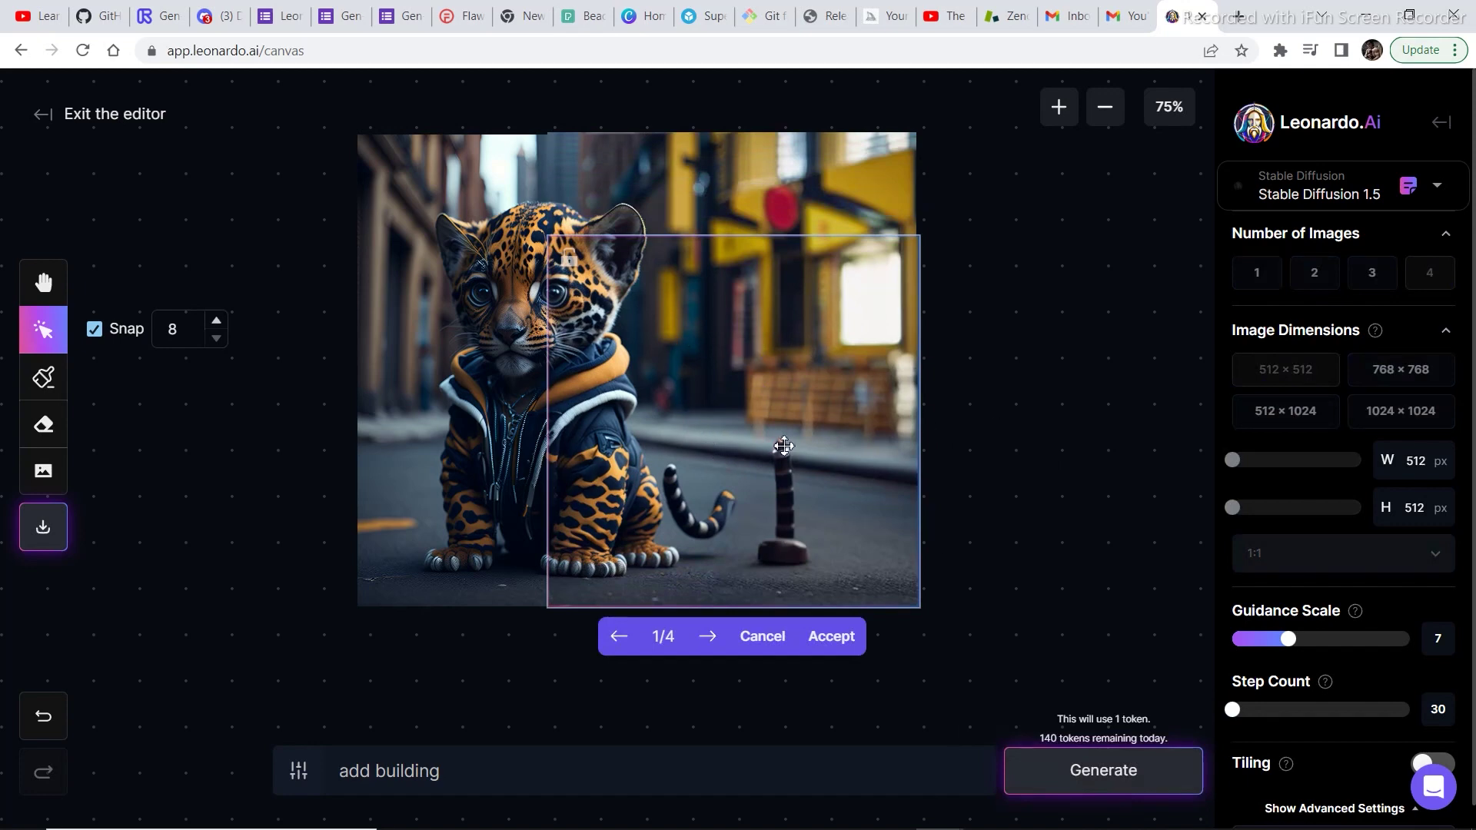
pyautogui.click(716, 646)
pyautogui.click(716, 646)
pyautogui.click(715, 646)
pyautogui.click(715, 646)
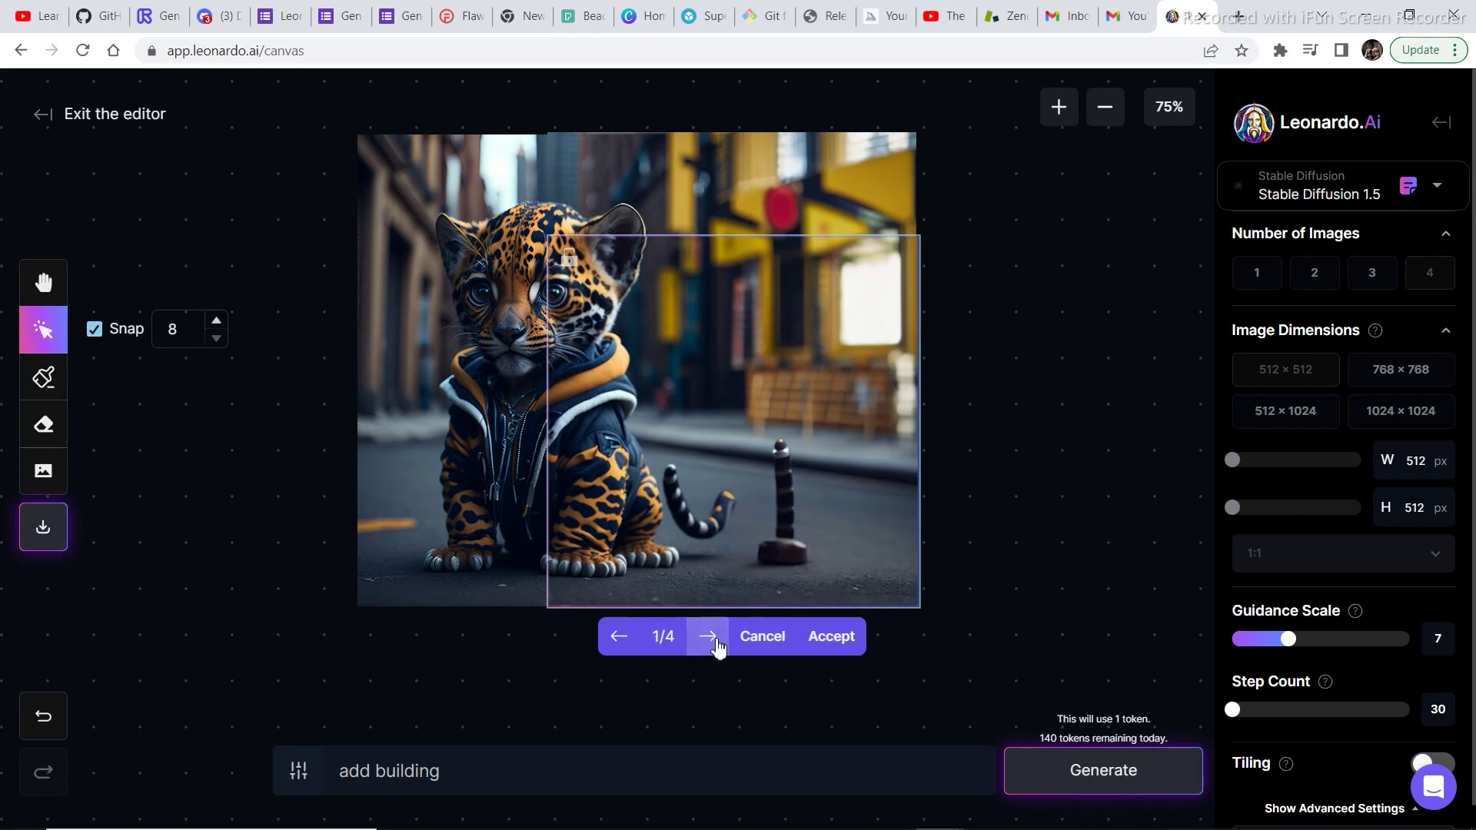
pyautogui.click(617, 637)
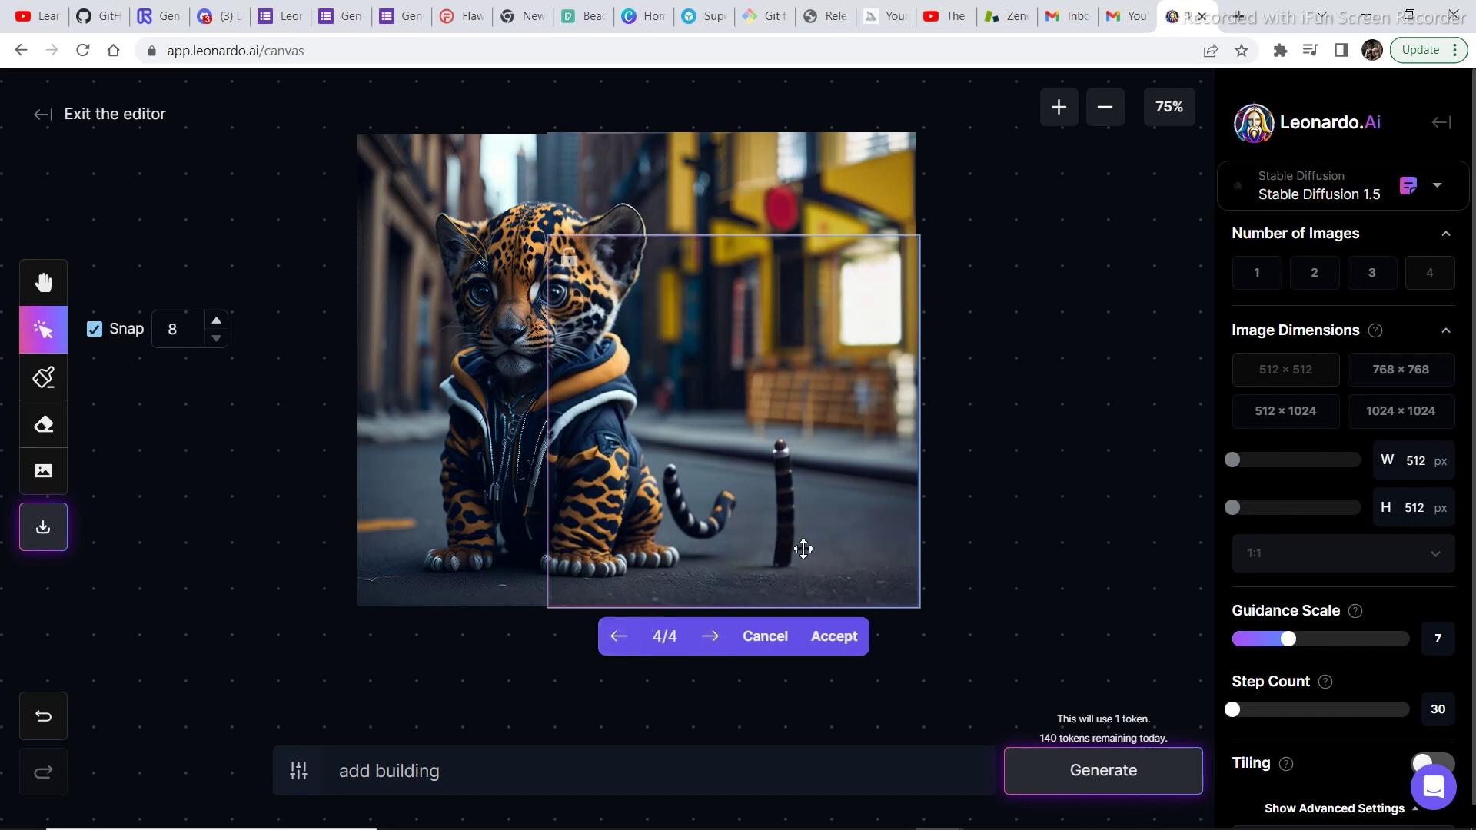
pyautogui.click(846, 641)
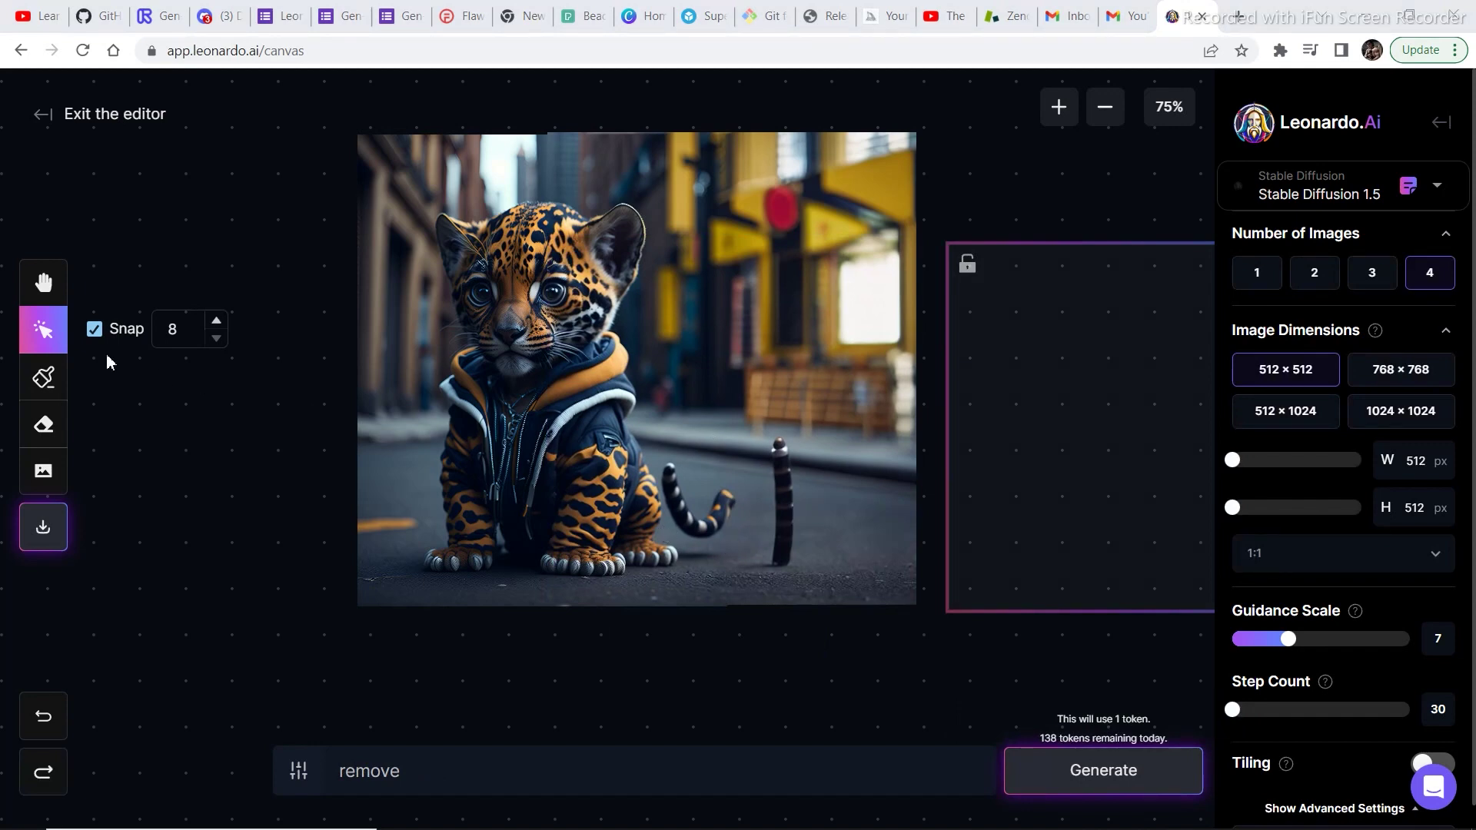
# - Mask the cub's curled tail and place the generation frame over it, aligned with the image's bottom edge
pyautogui.click(44, 377)
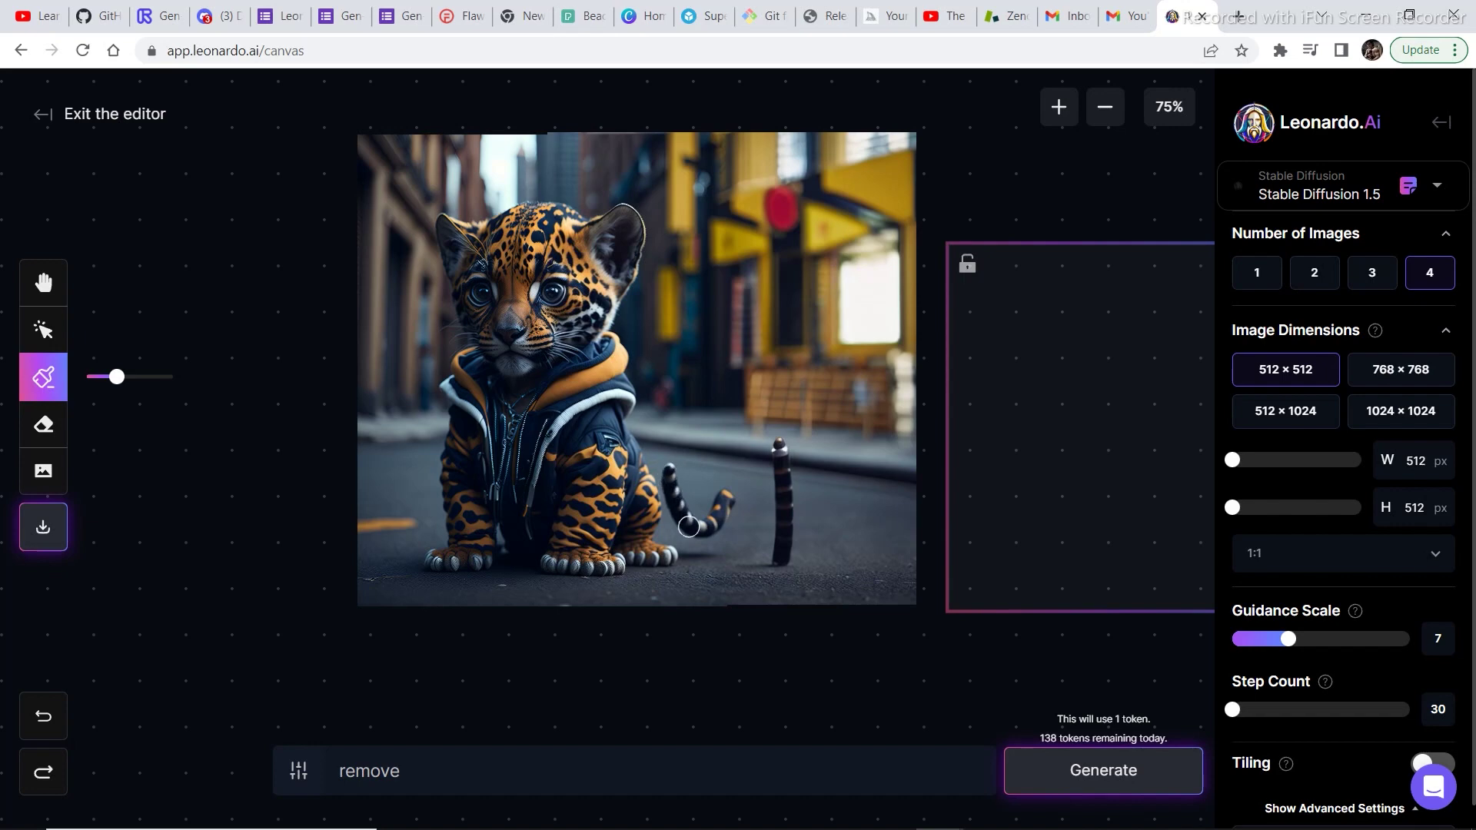
pyautogui.moveTo(675, 474)
pyautogui.mouseDown()
pyautogui.moveTo(673, 504)
pyautogui.moveTo(703, 530)
pyautogui.moveTo(727, 497)
pyautogui.moveTo(688, 529)
pyautogui.moveTo(669, 475)
pyautogui.moveTo(691, 512)
pyautogui.moveTo(711, 504)
pyautogui.mouseUp()
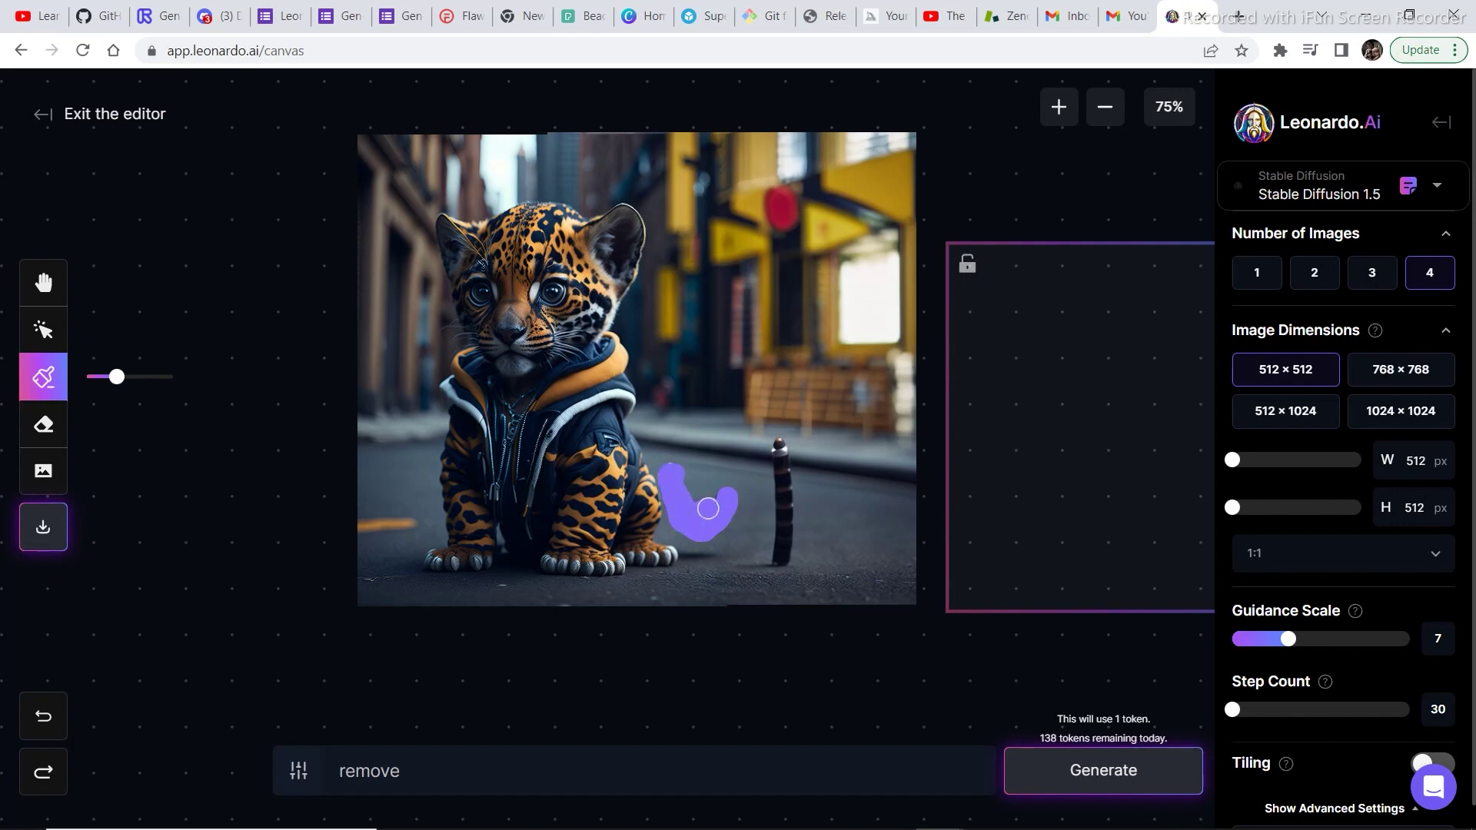
pyautogui.click(44, 330)
pyautogui.moveTo(1035, 286); pyautogui.dragTo(597, 283)
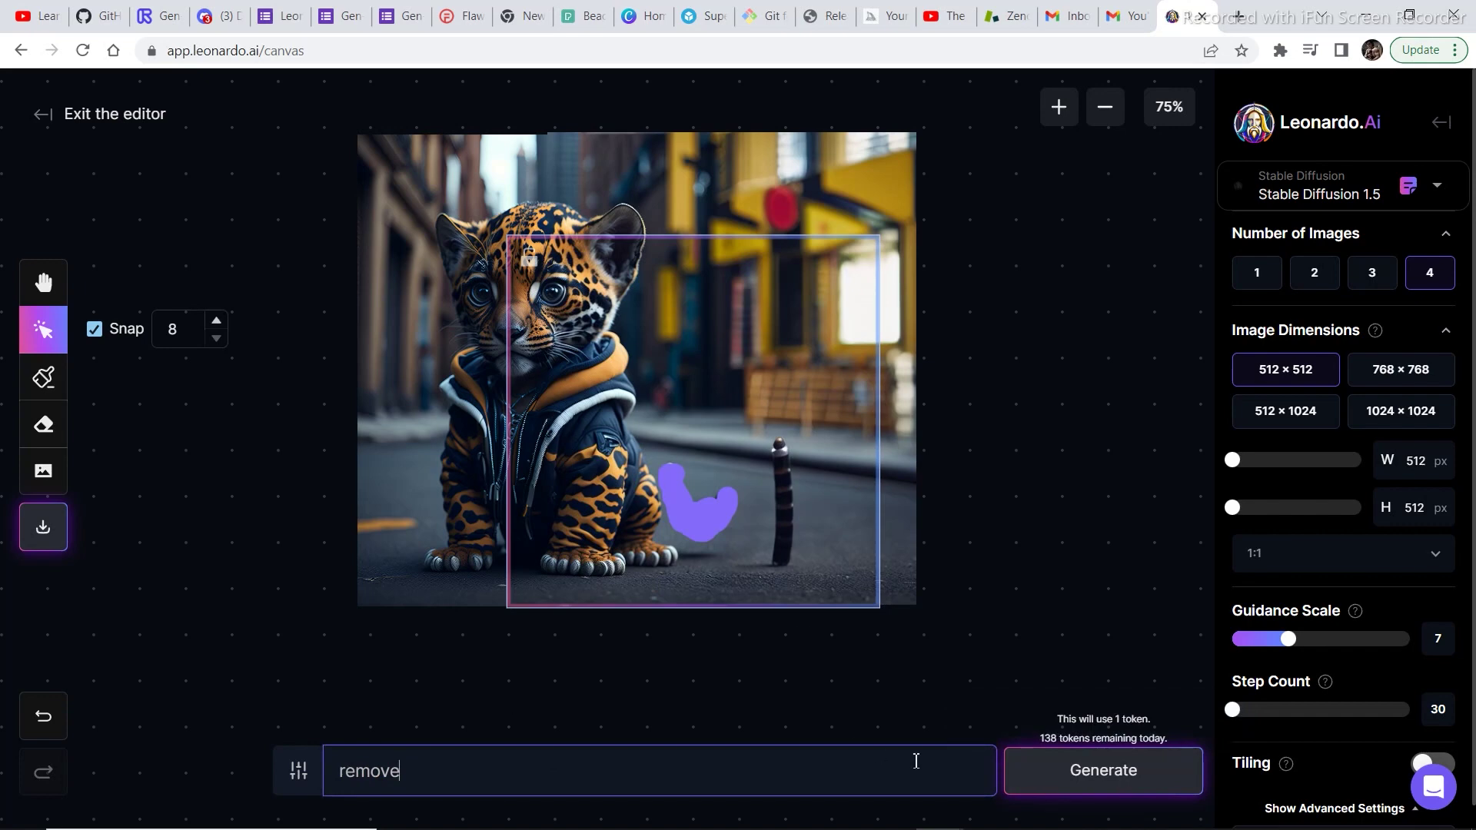
# - Regenerate the masked tail area with the prompt "remove", accept the fourth variation and move the frame off the image
pyautogui.click(1097, 778)
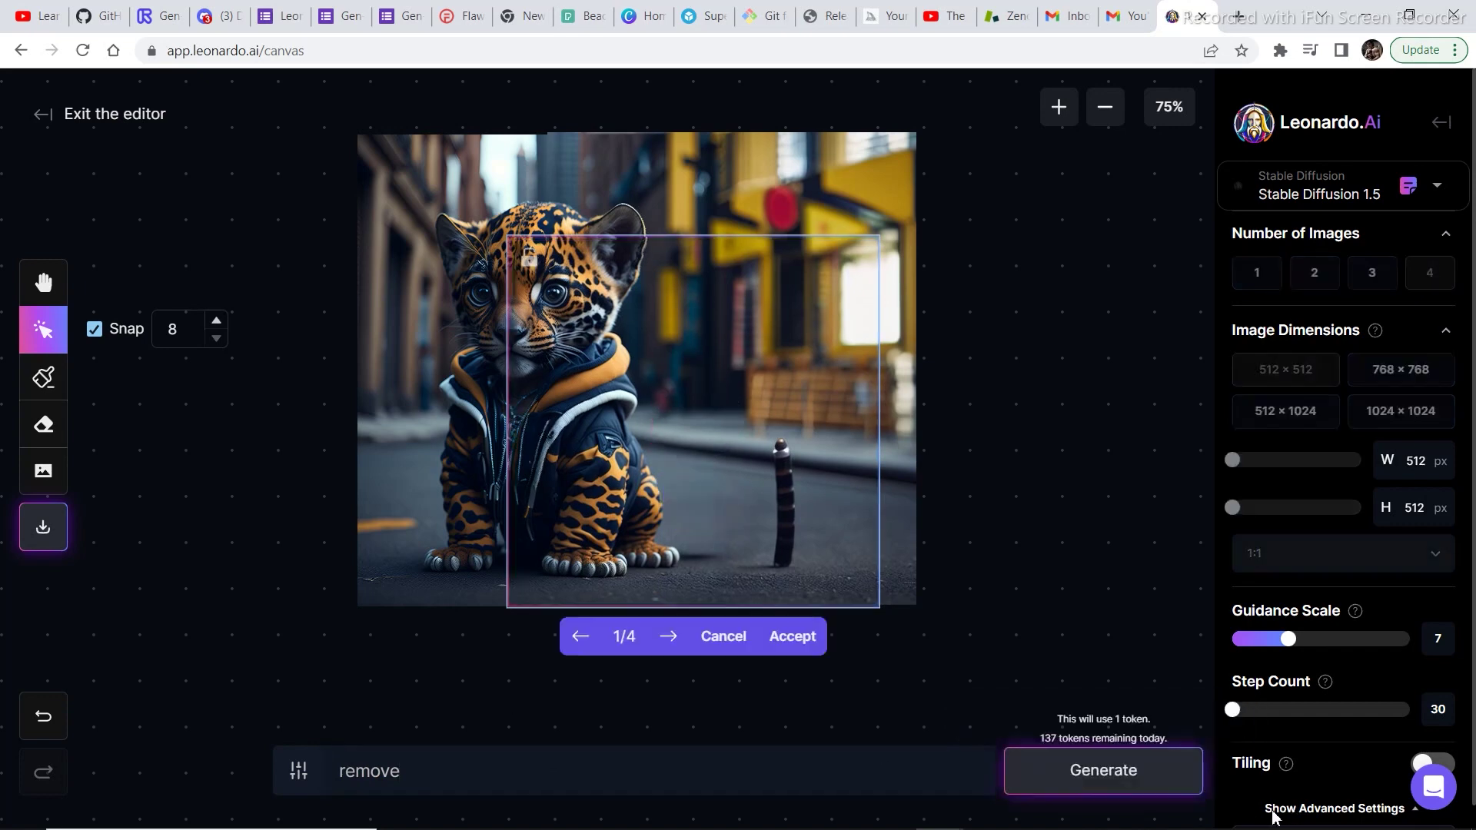
pyautogui.click(677, 638)
pyautogui.click(677, 639)
pyautogui.click(676, 638)
pyautogui.click(582, 638)
pyautogui.click(668, 638)
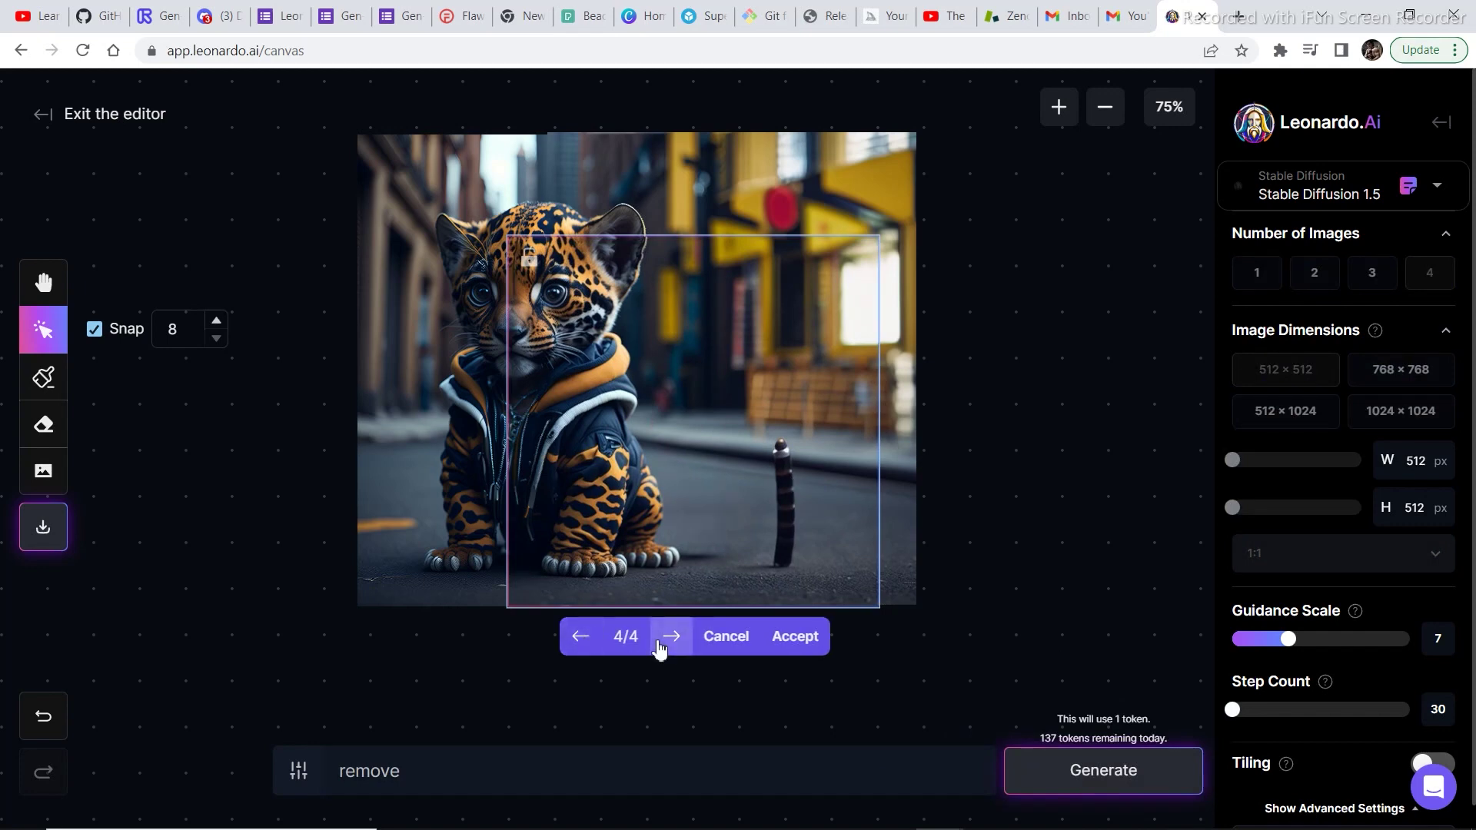
pyautogui.click(818, 637)
pyautogui.moveTo(751, 500); pyautogui.dragTo(138, 527)
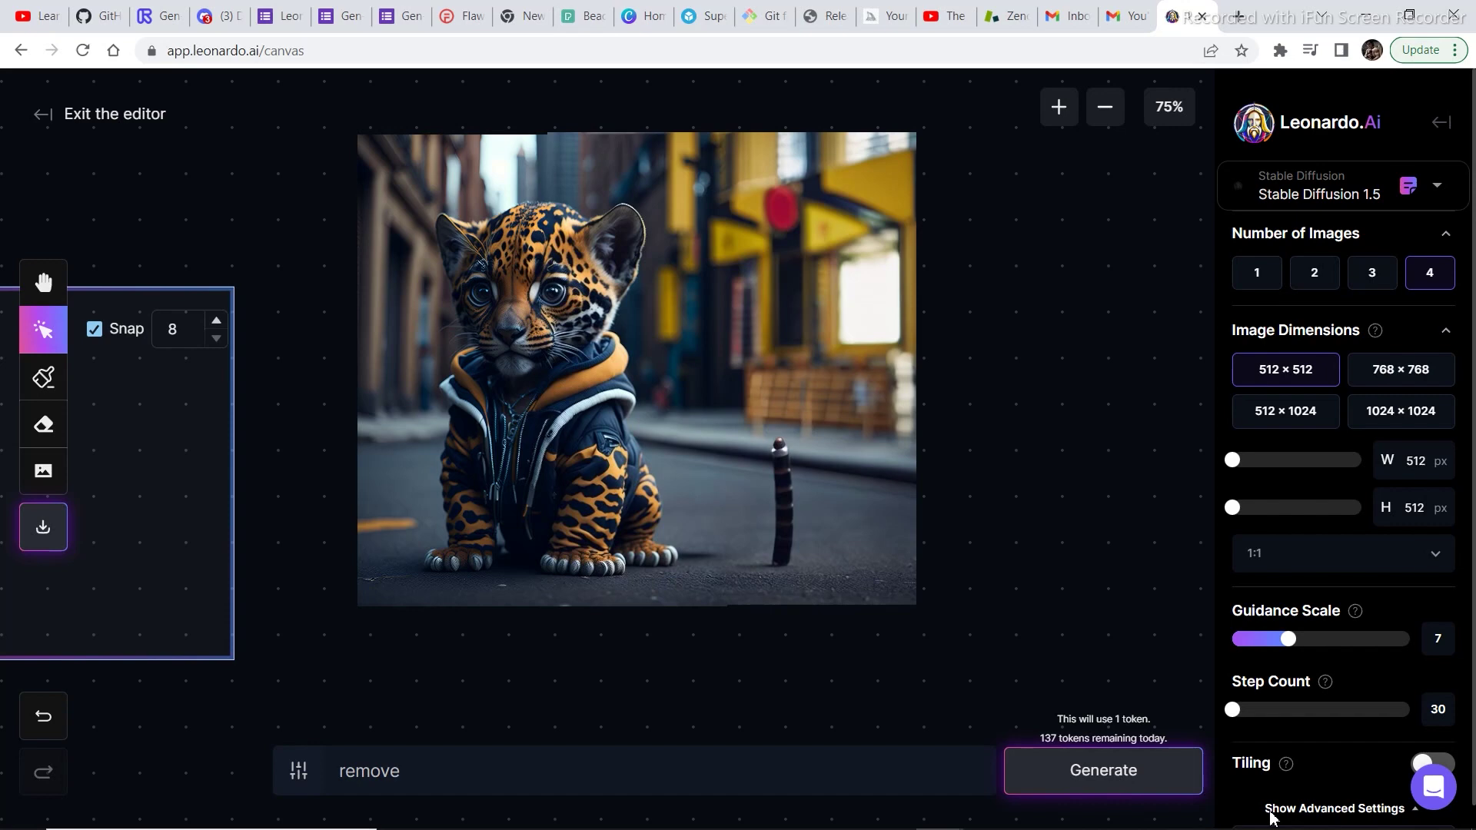
pyautogui.moveTo(1276, 815)
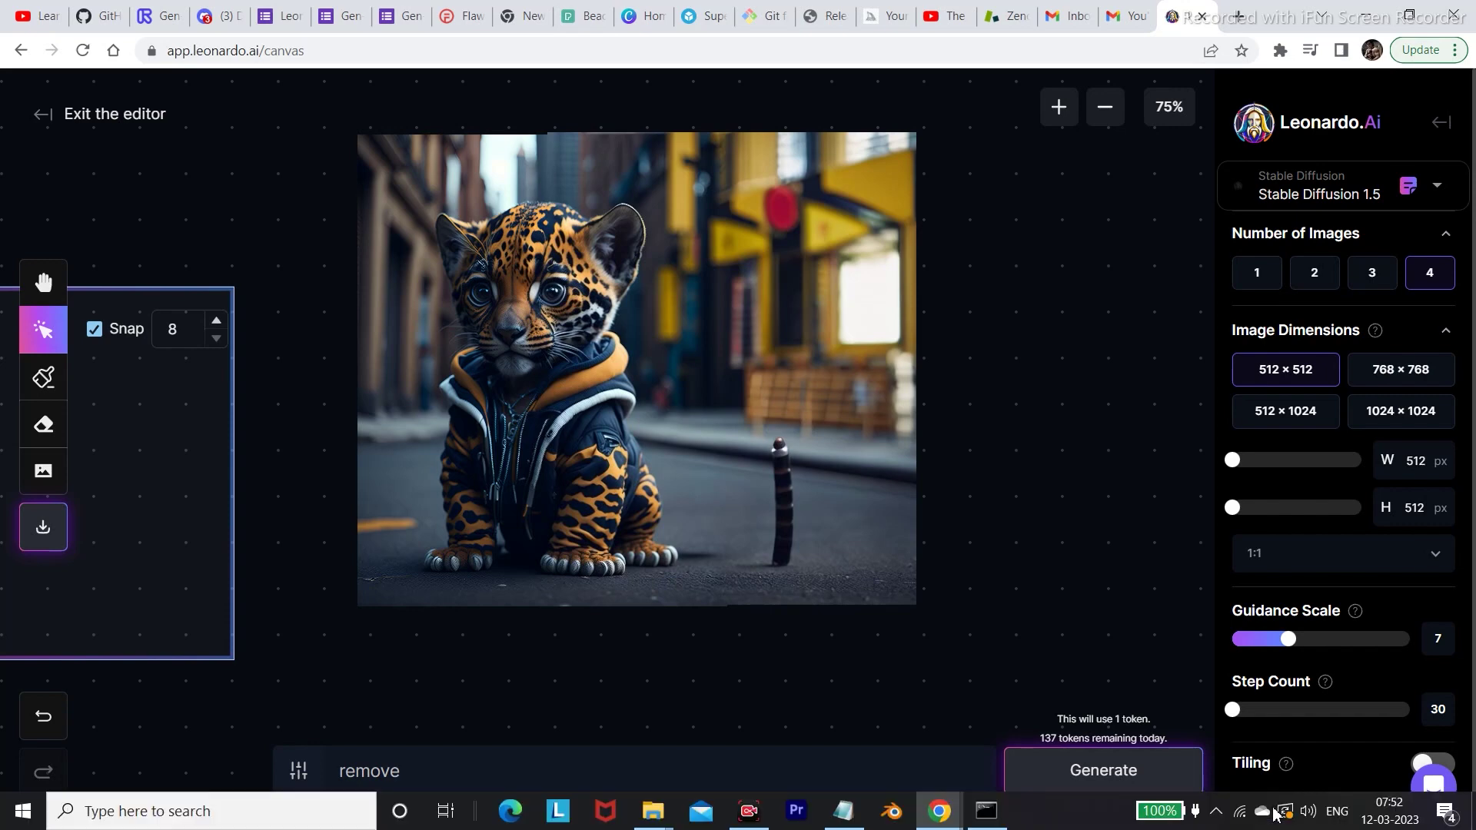